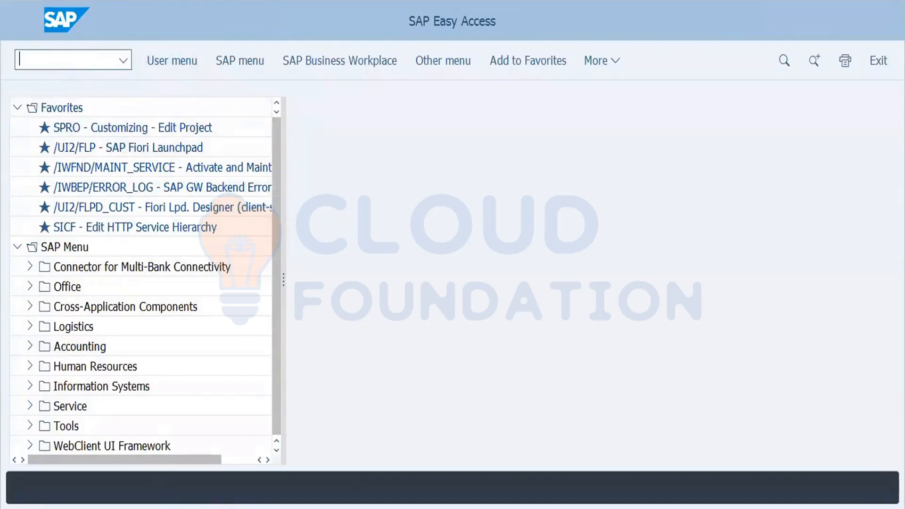
# - Switch to SAP Logon, open the logon screen of the S4hana connection, and return to the SAP Easy Access session
pyautogui.moveTo(177, 507)
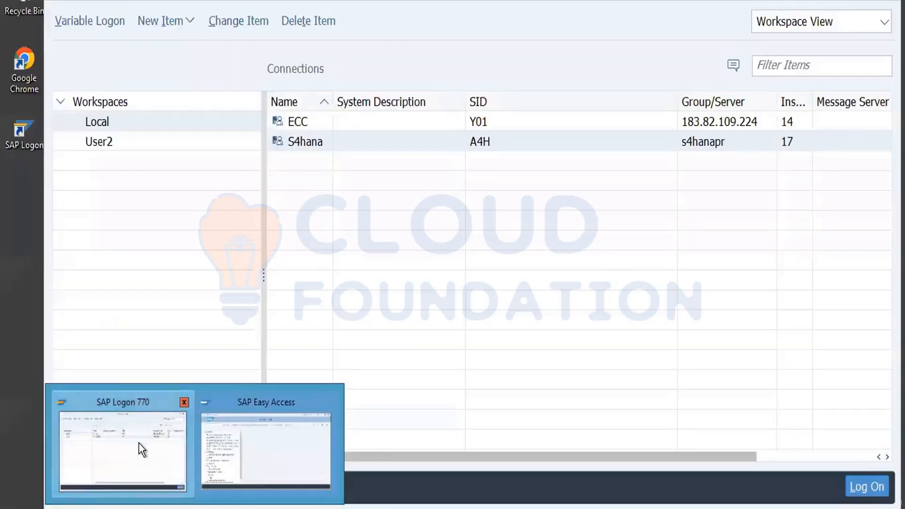
pyautogui.click(139, 442)
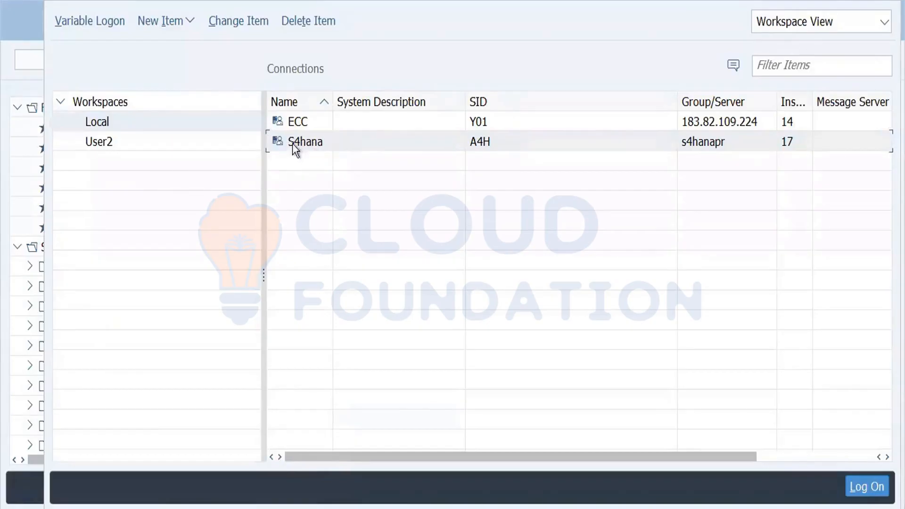
pyautogui.doubleClick(316, 148)
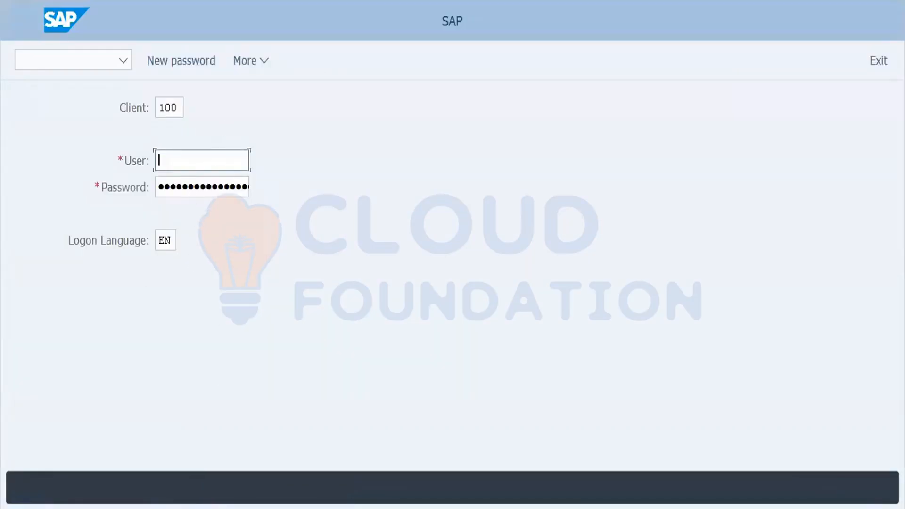
pyautogui.click(234, 456)
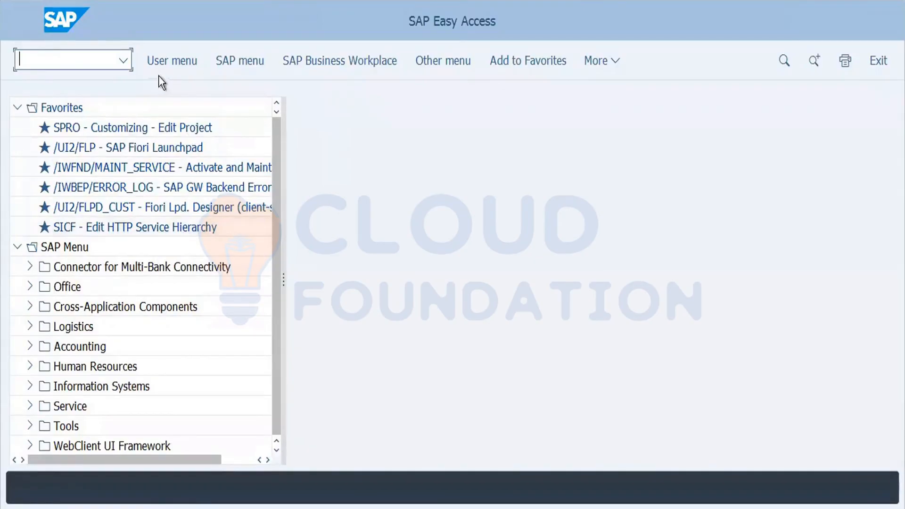
# - Open and dismiss the role name search, and open the SAP GUI options
pyautogui.click(460, 61)
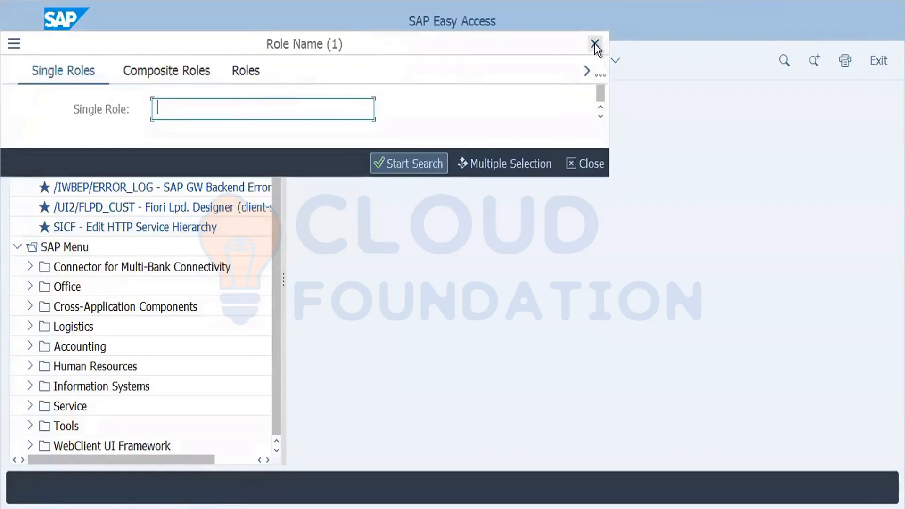
pyautogui.click(595, 43)
pyautogui.click(610, 60)
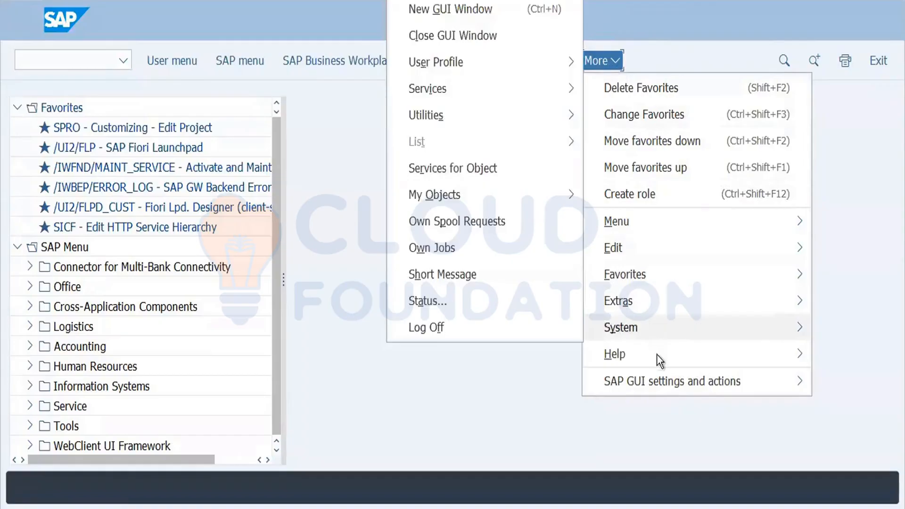
pyautogui.moveTo(667, 381)
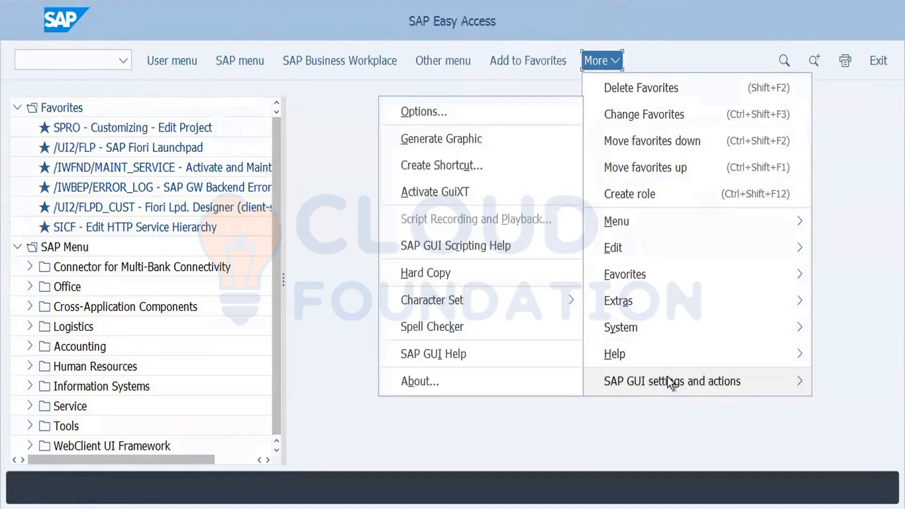
pyautogui.click(446, 118)
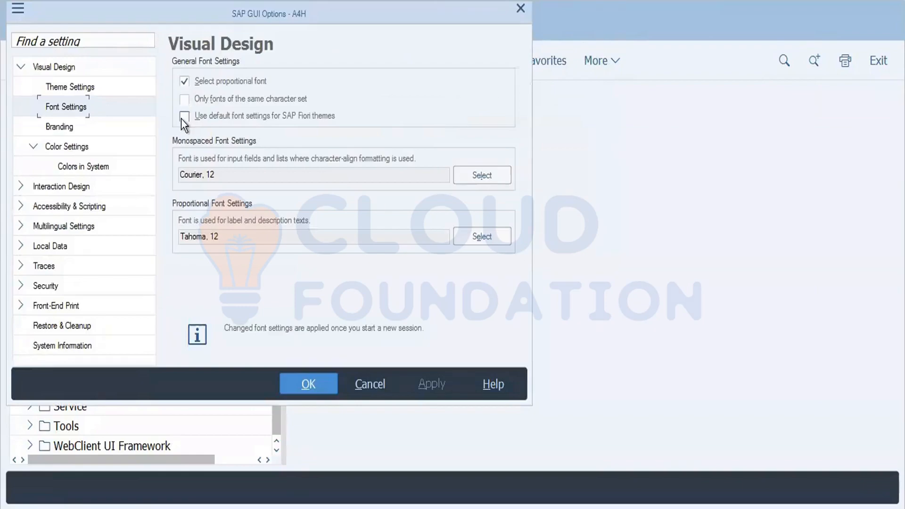
# - Turn the default font settings for SAP Fiori themes on and off again, and view the theme and branding settings
pyautogui.click(184, 116)
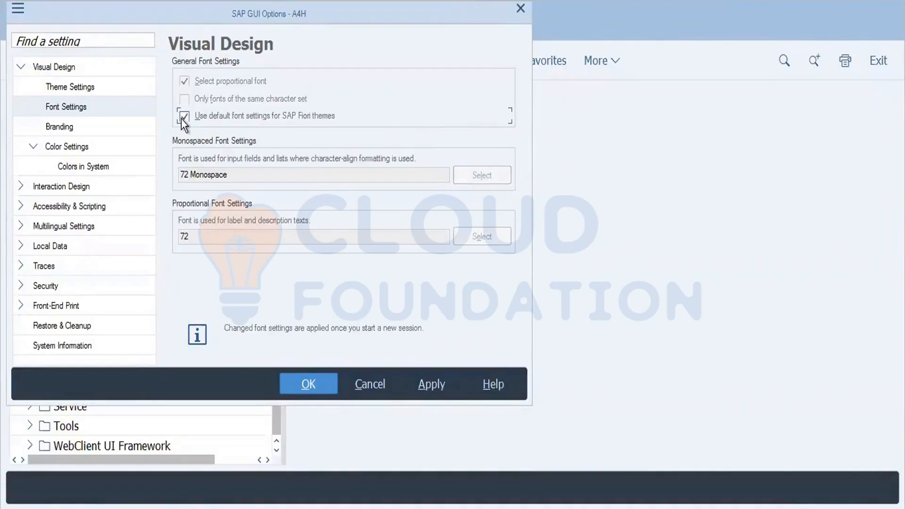
pyautogui.click(183, 118)
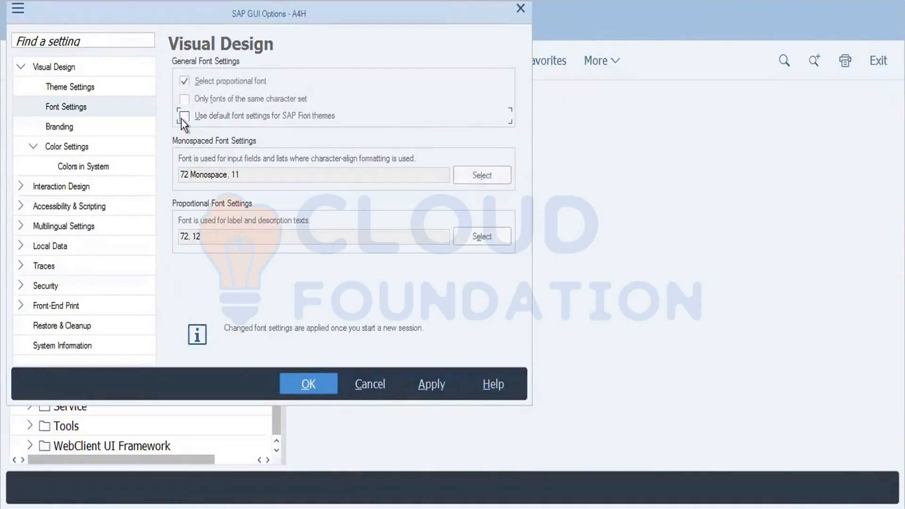
pyautogui.click(80, 89)
pyautogui.click(67, 128)
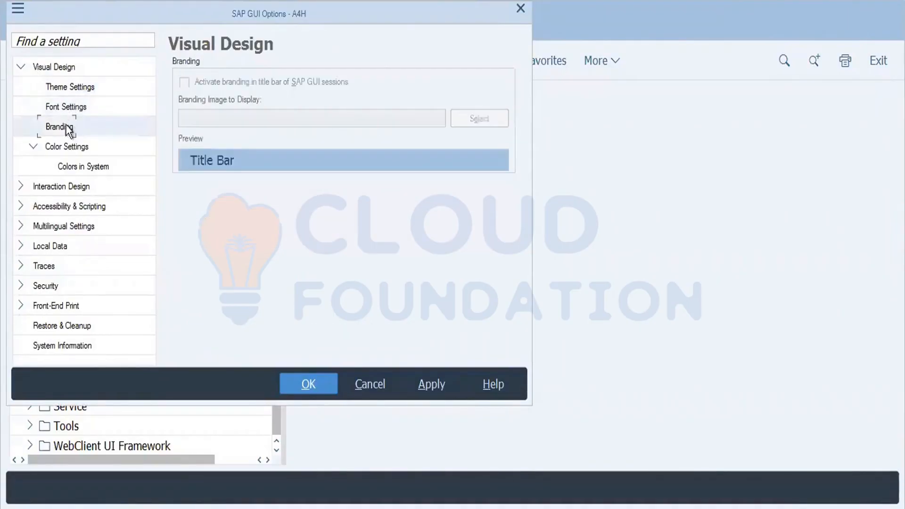
# - Preview the Belize Gold, Belize Green, Belize Purple and Belize Red theme colors, and return to the font settings
pyautogui.click(70, 146)
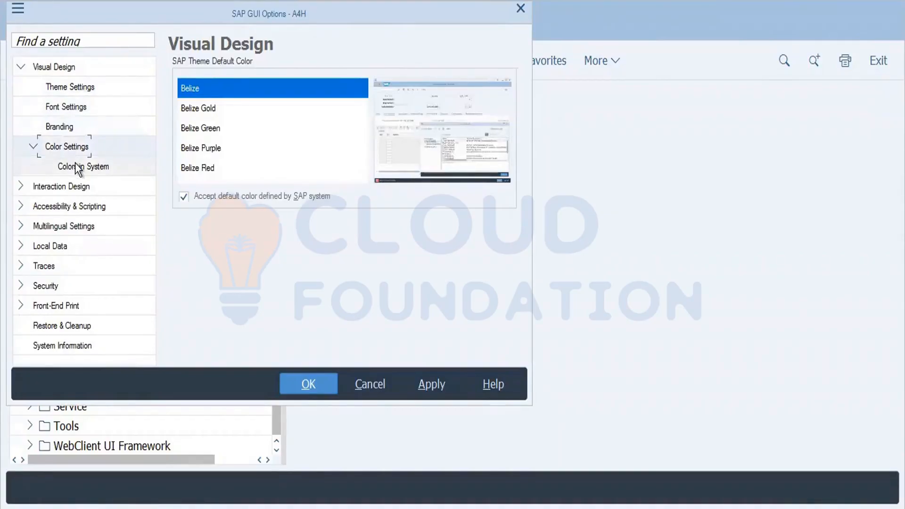
pyautogui.click(215, 114)
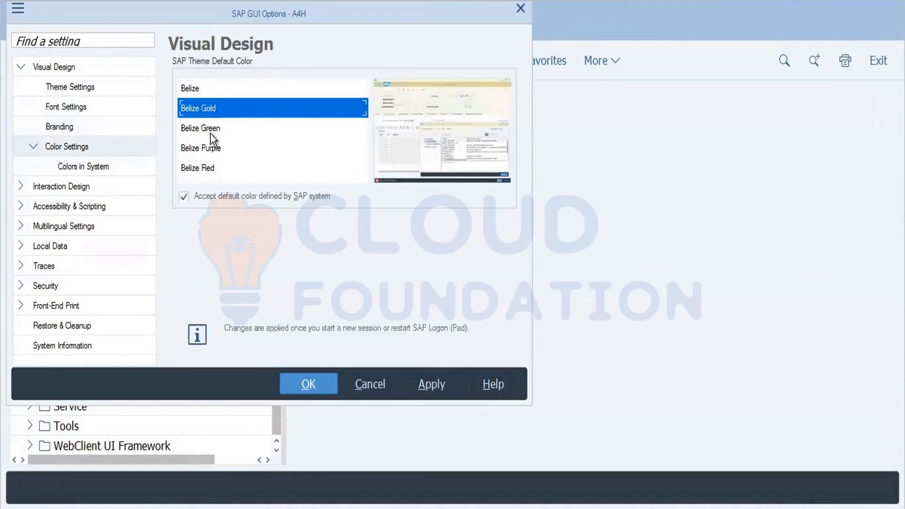
pyautogui.click(210, 134)
pyautogui.click(209, 152)
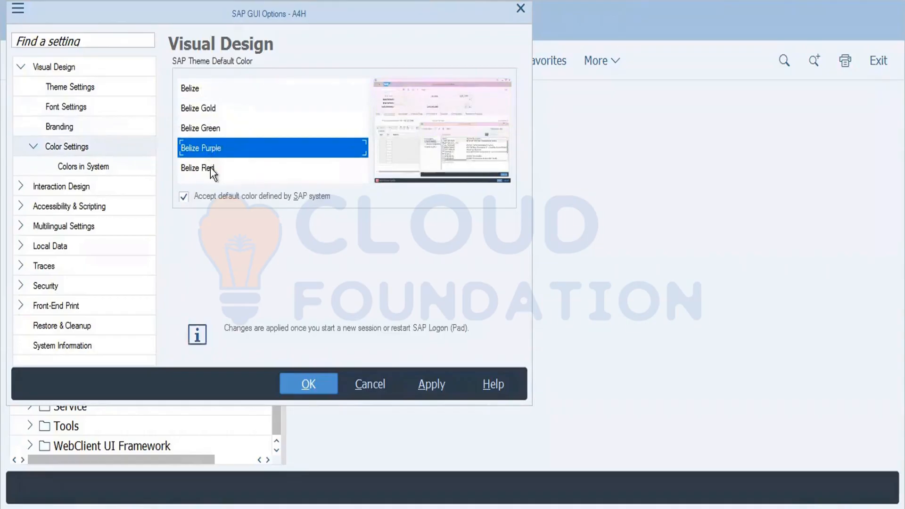
pyautogui.click(210, 168)
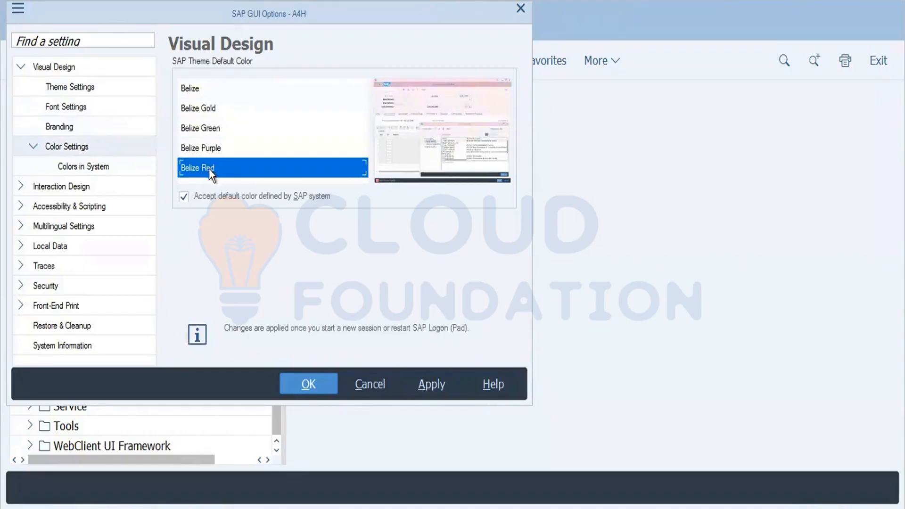
pyautogui.click(67, 111)
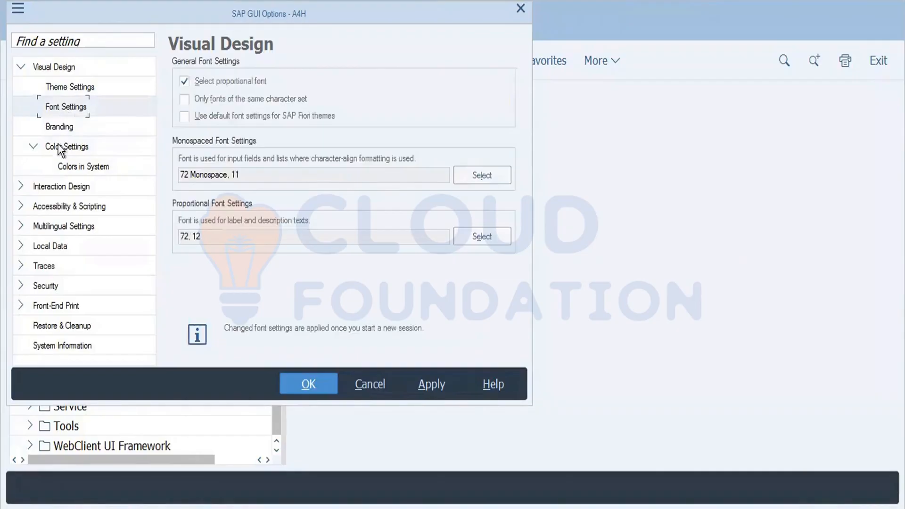
# - Review the Interaction Design settings for keyboard, visualization, notifications, controls and sound
pyautogui.click(58, 188)
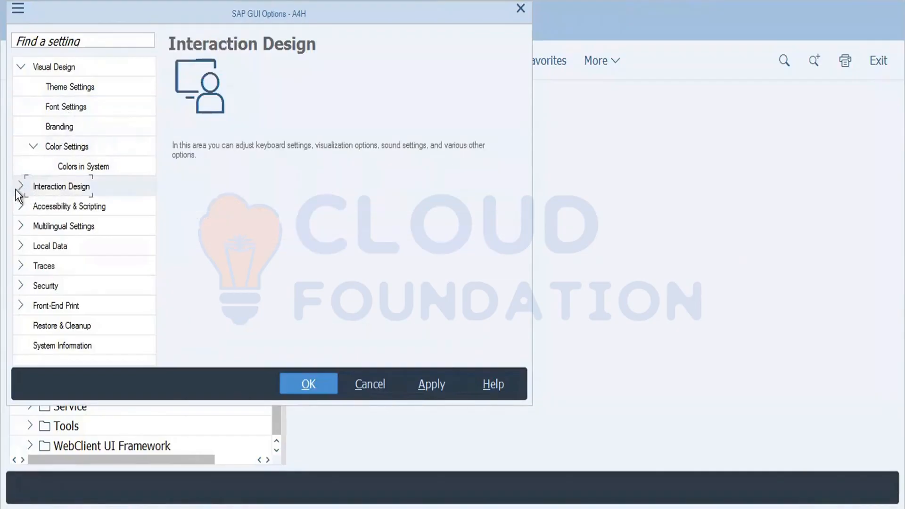
pyautogui.click(18, 189)
pyautogui.click(72, 203)
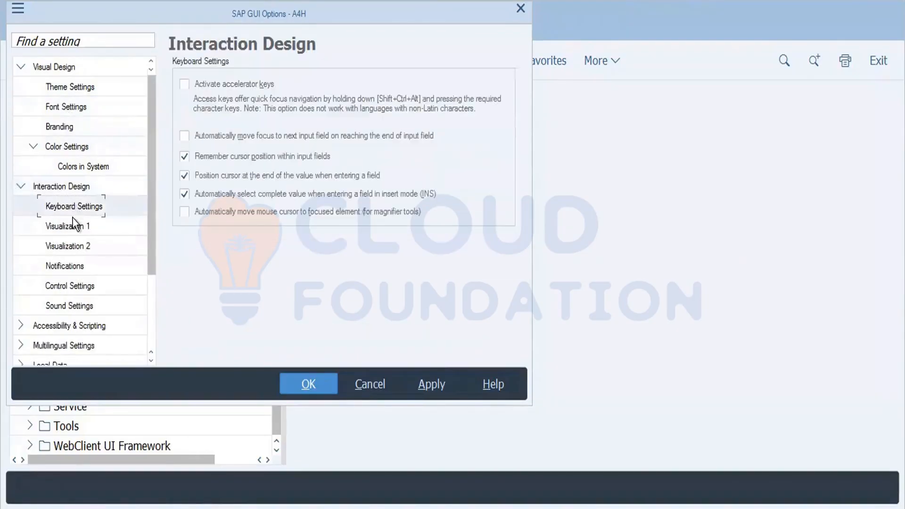
pyautogui.click(76, 226)
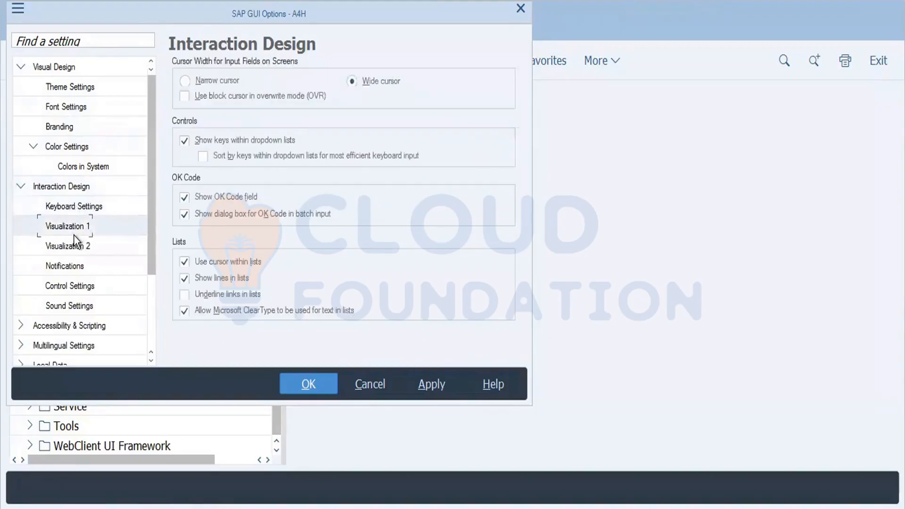
pyautogui.click(84, 248)
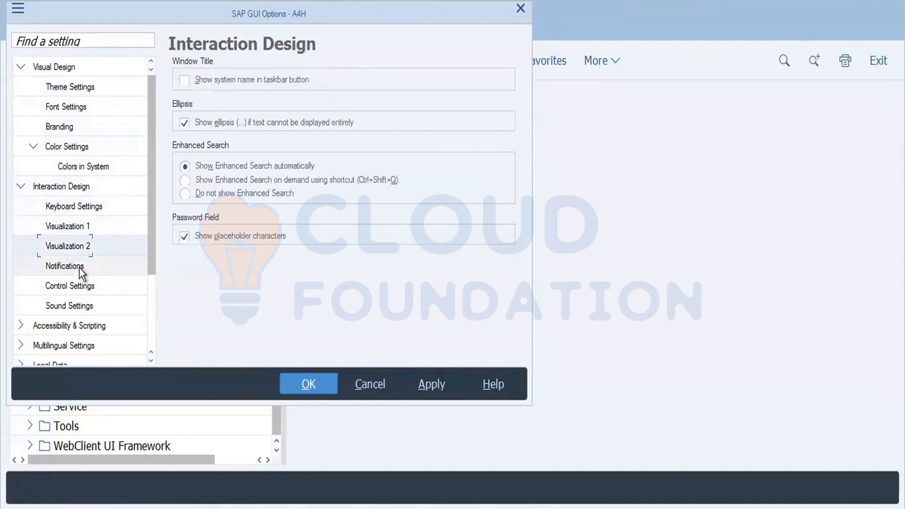
pyautogui.click(80, 268)
pyautogui.click(74, 285)
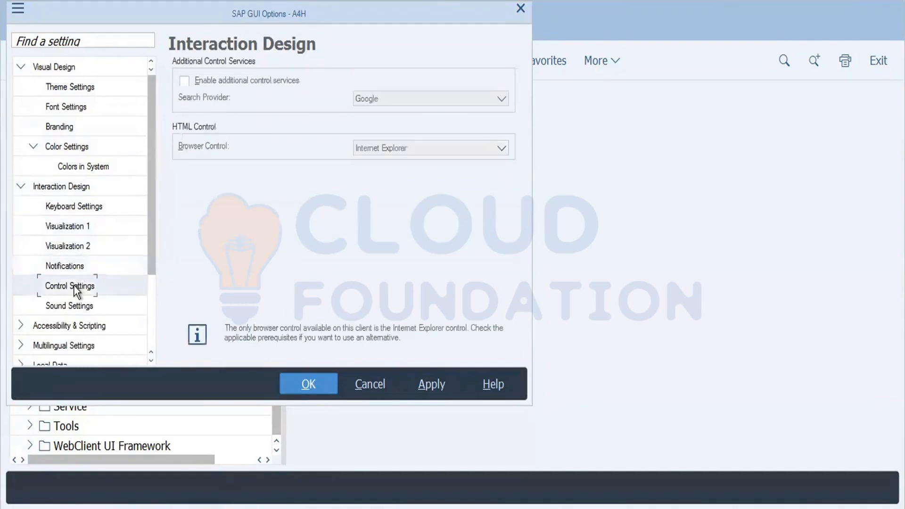
pyautogui.click(75, 307)
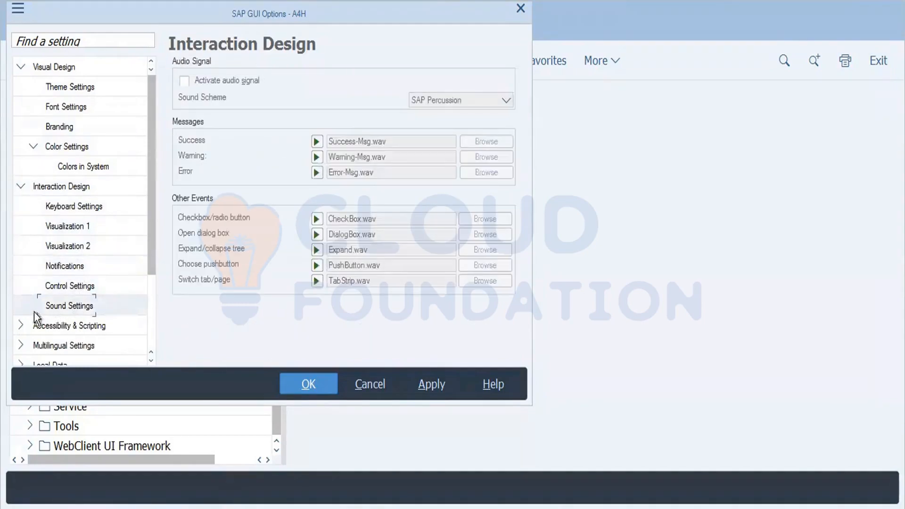
# - Review the Accessibility & Scripting settings and the Multilingual Settings entries, and cancel the SAP GUI options
pyautogui.click(21, 327)
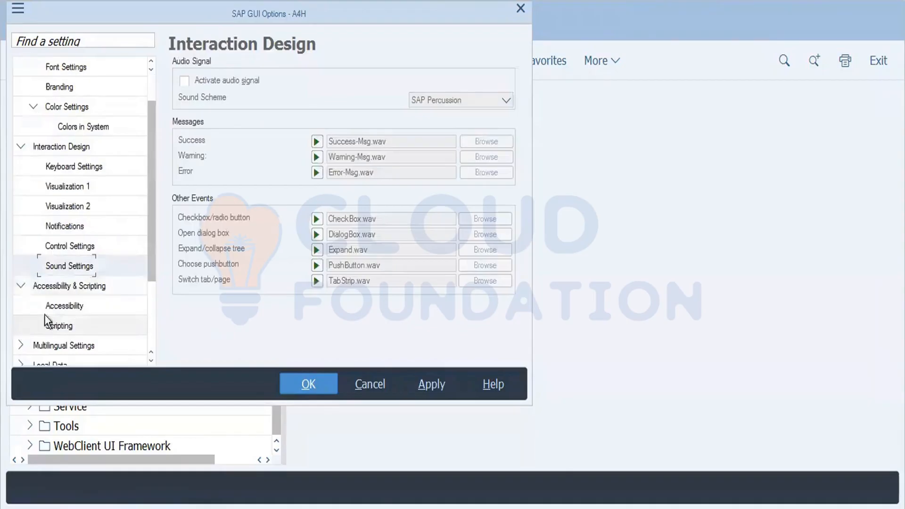
pyautogui.click(75, 312)
pyautogui.click(66, 328)
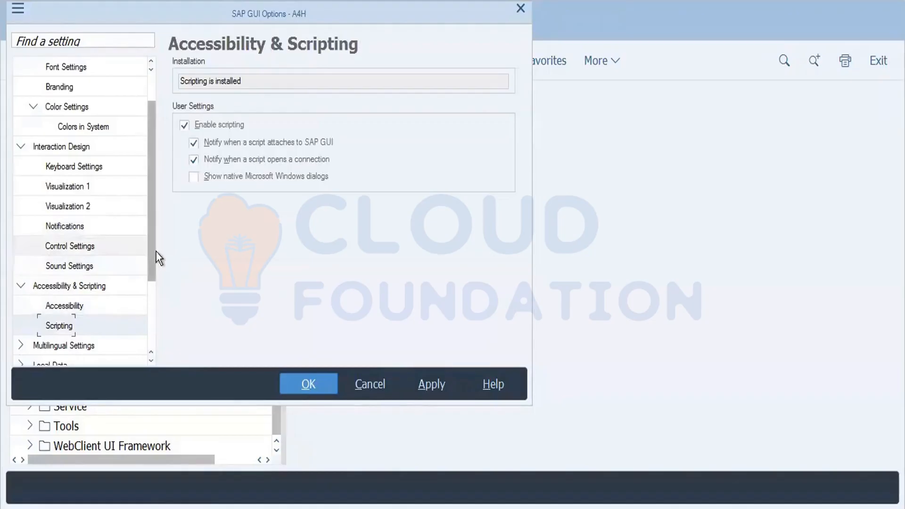
pyautogui.moveTo(151, 250); pyautogui.dragTo(149, 308)
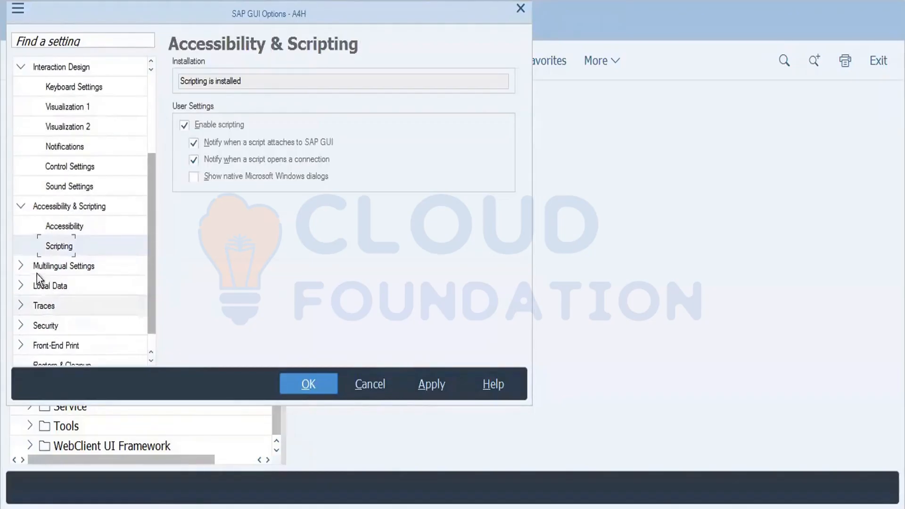
pyautogui.click(21, 266)
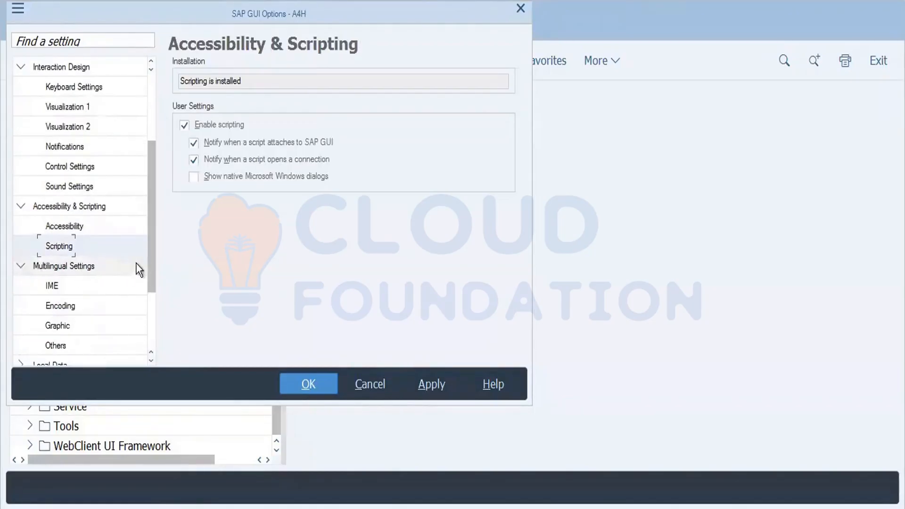
pyautogui.moveTo(152, 269); pyautogui.dragTo(150, 357)
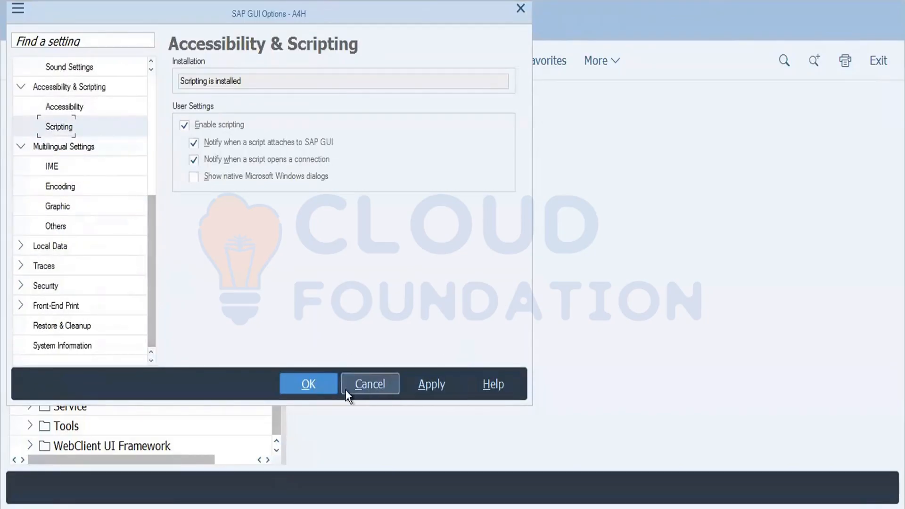
pyautogui.click(389, 394)
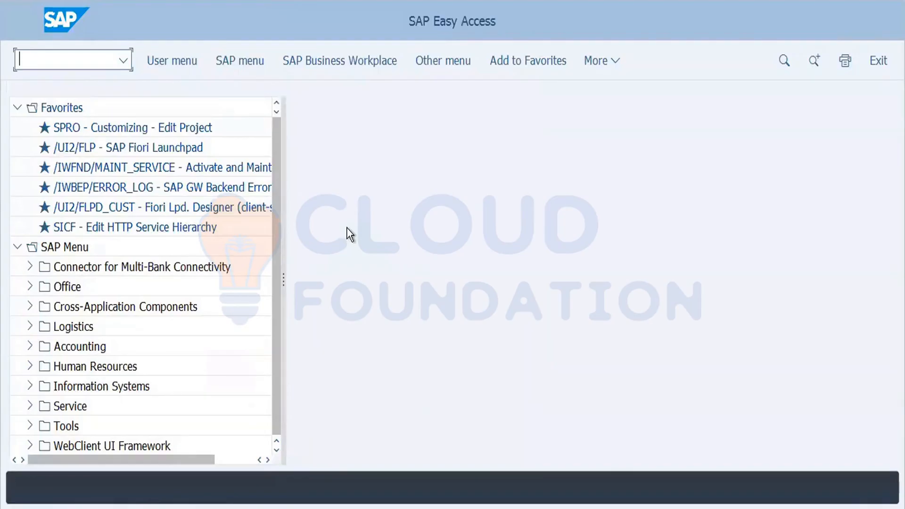
# - Open the SAP Reference IMG from the SPRO favorite and expand Enterprise Structure, Definition, Financial Accounting
pyautogui.doubleClick(134, 128)
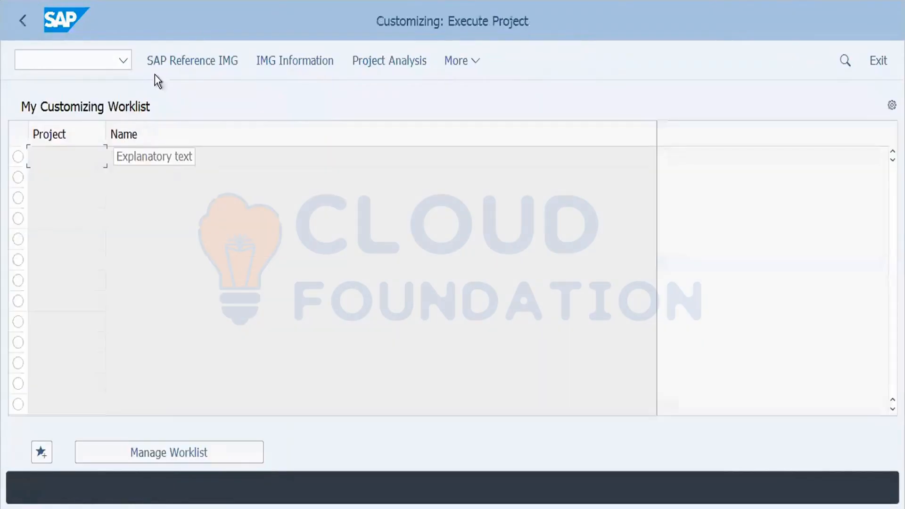
pyautogui.click(214, 61)
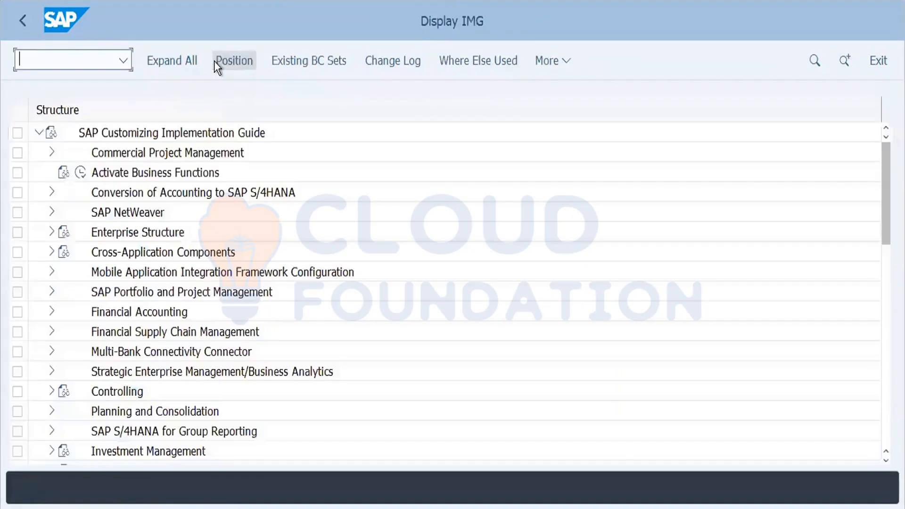
pyautogui.click(50, 234)
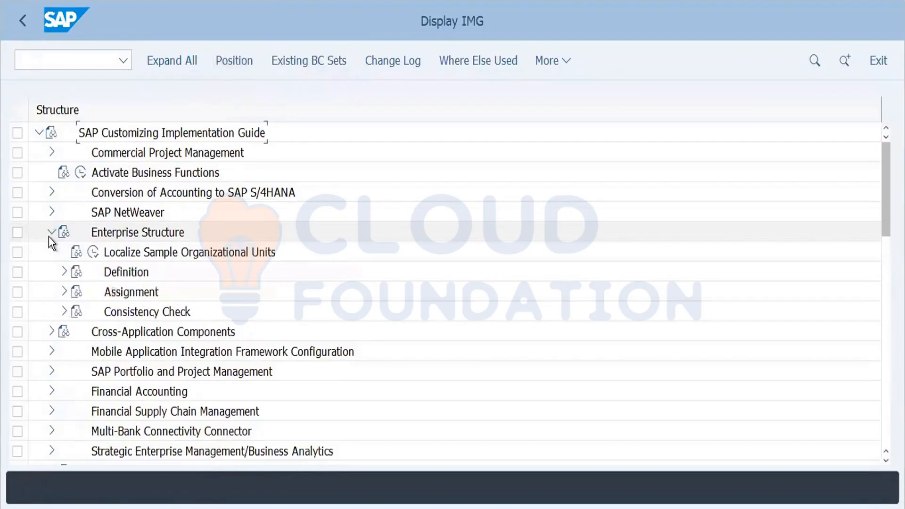
pyautogui.click(63, 273)
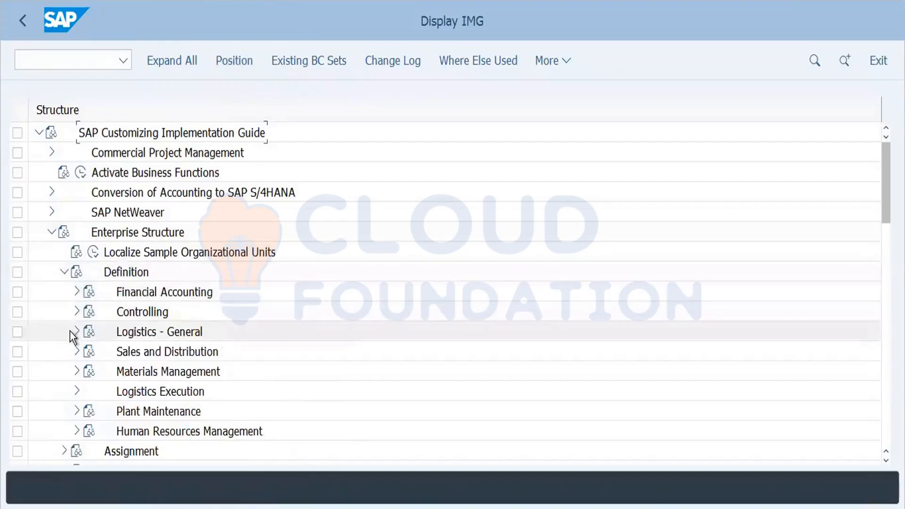
pyautogui.click(76, 292)
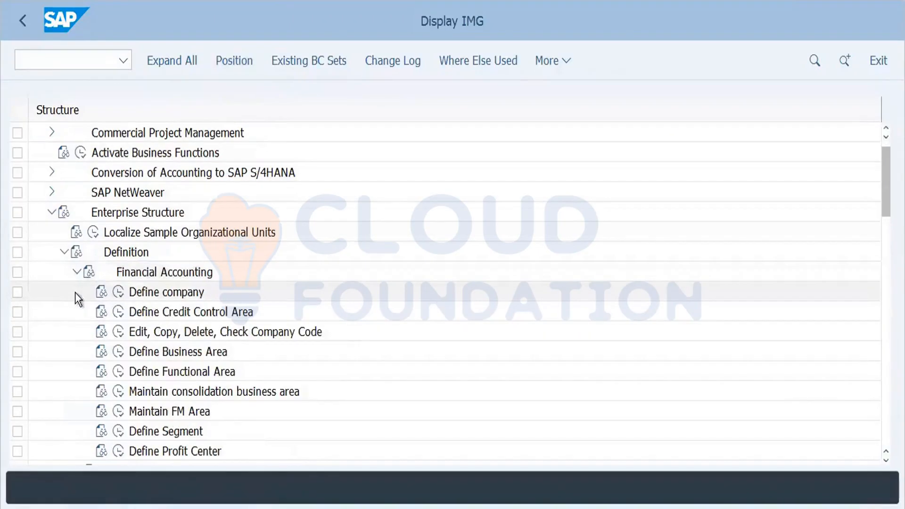
# - Try to open the Define company activity under Financial Accounting, answering No to the locked data question
pyautogui.click(118, 292)
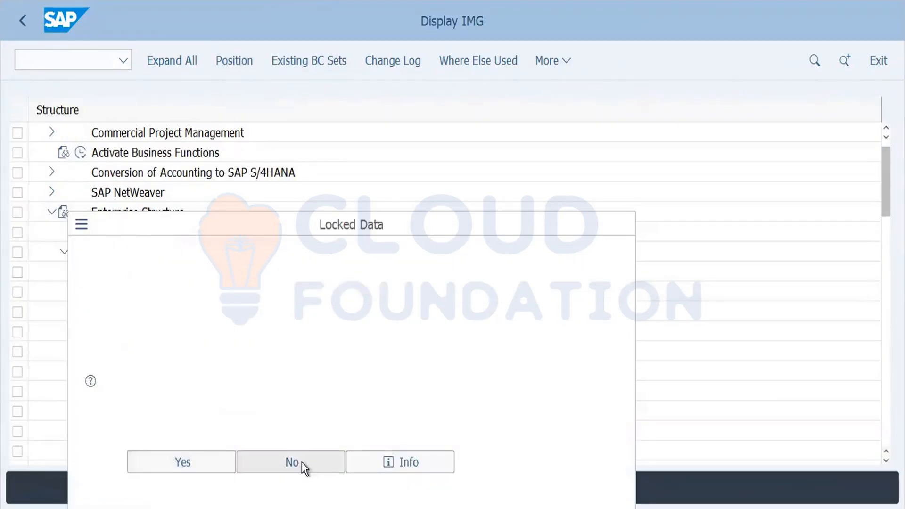
pyautogui.click(302, 462)
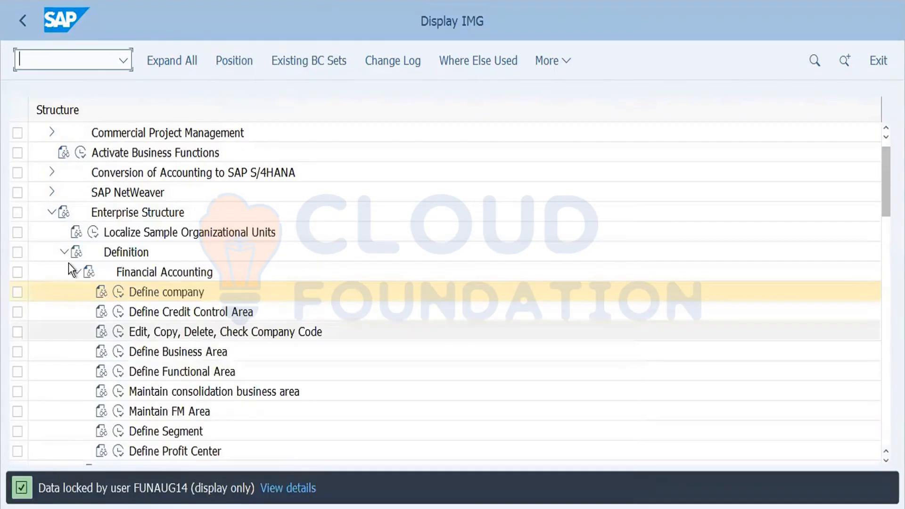
# - Open the Define company activity and look through the existing company entries
pyautogui.click(122, 293)
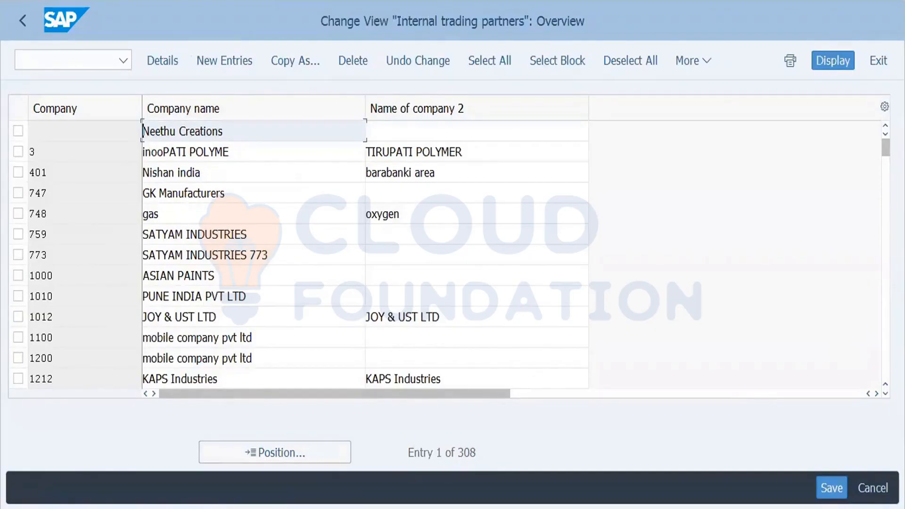
pyautogui.click(46, 275)
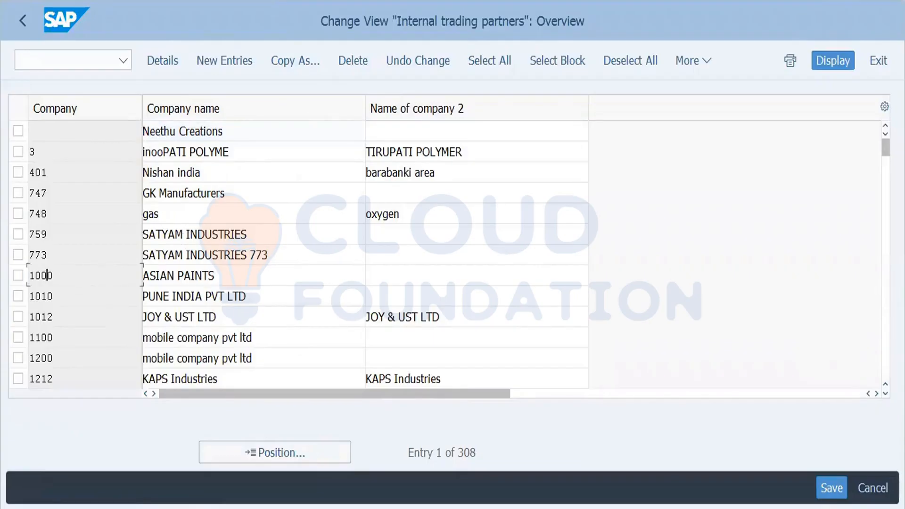
pyautogui.press('pagedown')
pyautogui.press('pagedown')
pyautogui.press('pagedown')
pyautogui.press('pagedown')
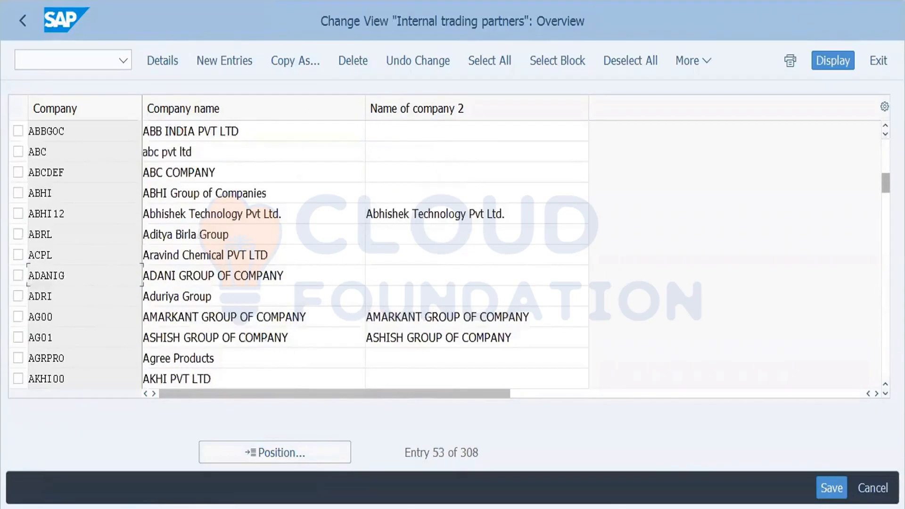
pyautogui.press('pagedown')
pyautogui.press('pagedown')
pyautogui.press('pagedown')
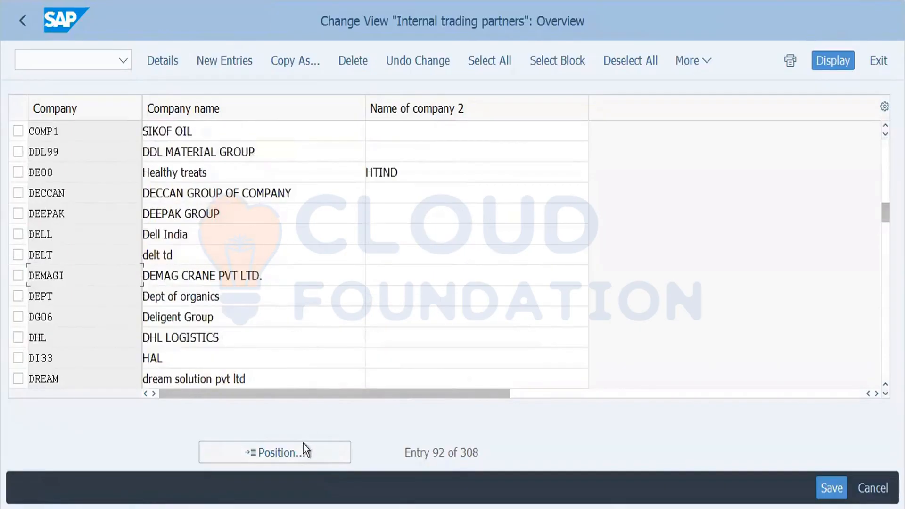
# - Look up company IDs 2021 and 2020 in the internal trading partners list
pyautogui.click(299, 452)
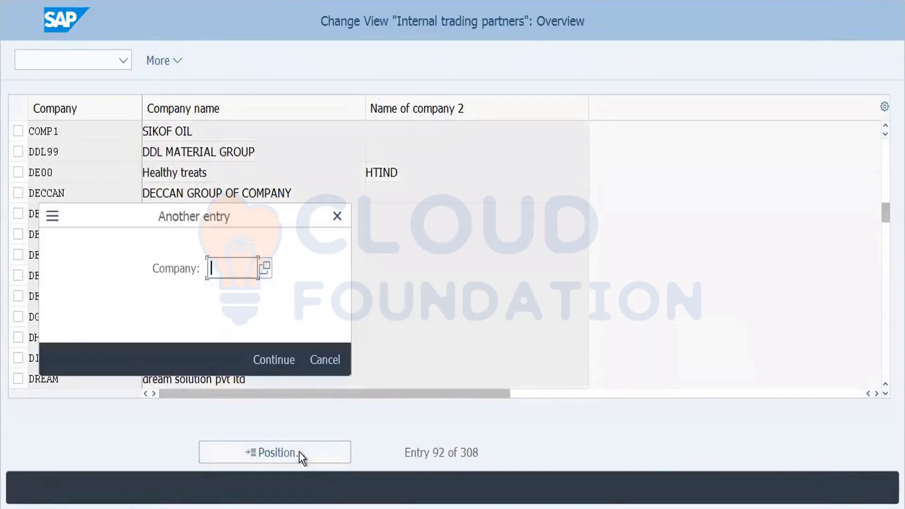
pyautogui.write('2021')
pyautogui.press('Return')
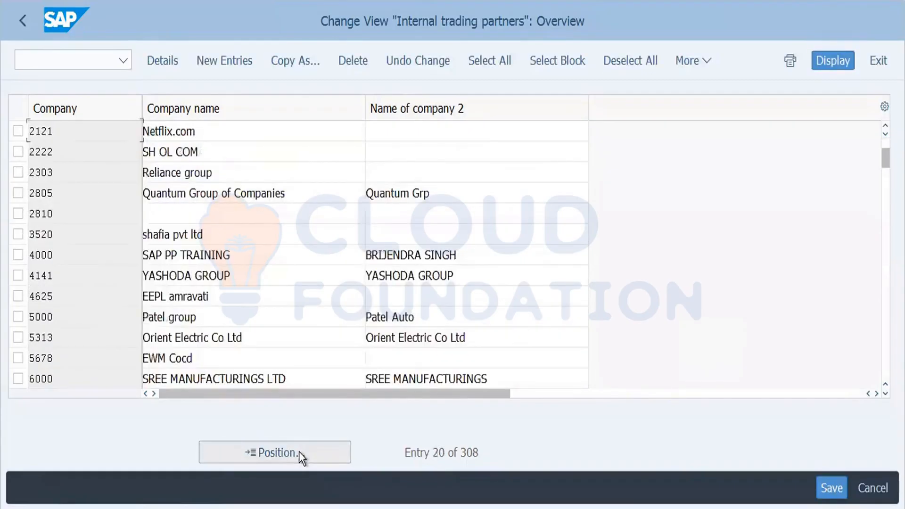
pyautogui.click(299, 451)
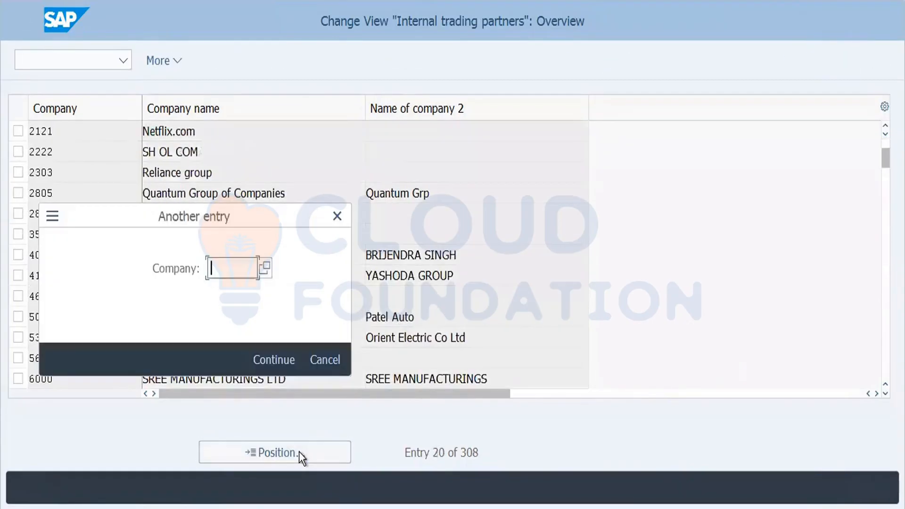
pyautogui.write('2020')
pyautogui.press('Return')
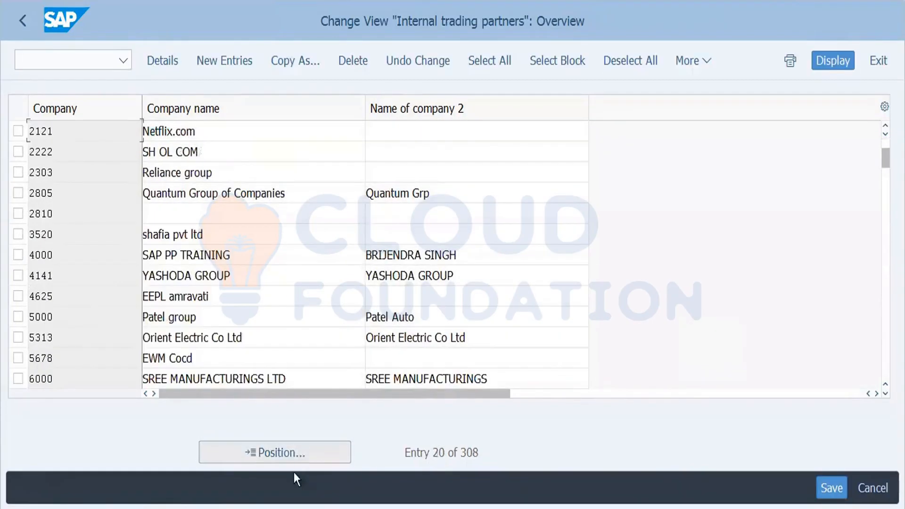
# - Position the company list at 1709 and examine the ID and name of the ISMARTU INDIA PVT LTD entry
pyautogui.click(302, 450)
pyautogui.write('1709')
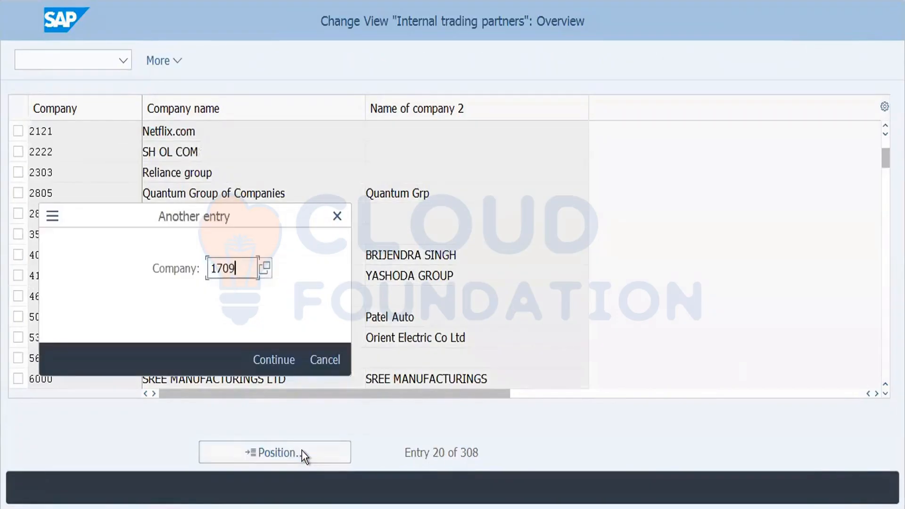
pyautogui.press('Return')
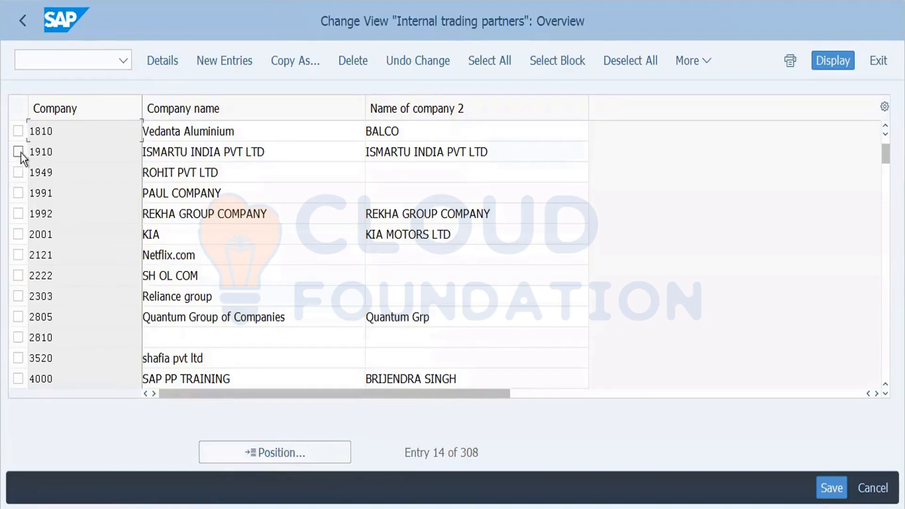
pyautogui.moveTo(55, 154); pyautogui.dragTo(11, 157)
pyautogui.moveTo(222, 152); pyautogui.dragTo(155, 156)
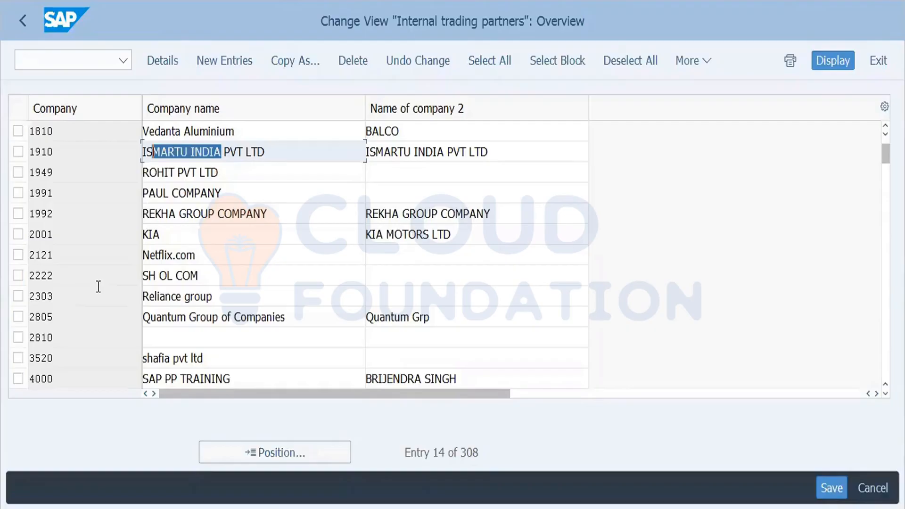
# - Copy company entry 1810 Vedanta Aluminium and set the copy's company ID to FORD
pyautogui.click(21, 130)
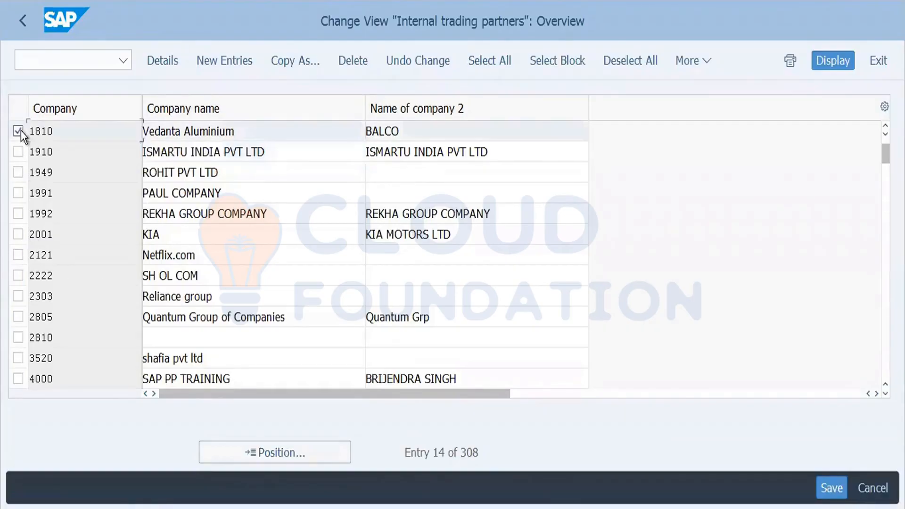
pyautogui.click(290, 60)
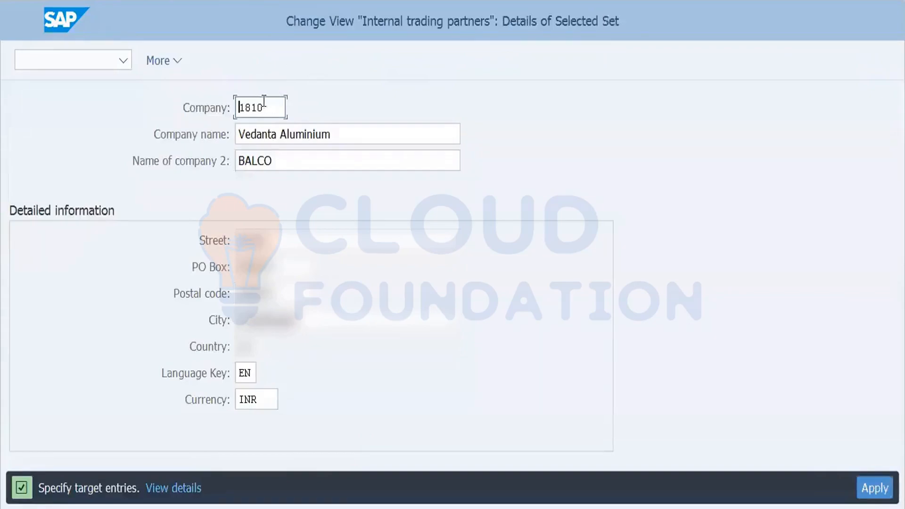
pyautogui.moveTo(278, 108); pyautogui.dragTo(222, 118)
pyautogui.write('FORD')
pyautogui.press('Tab')
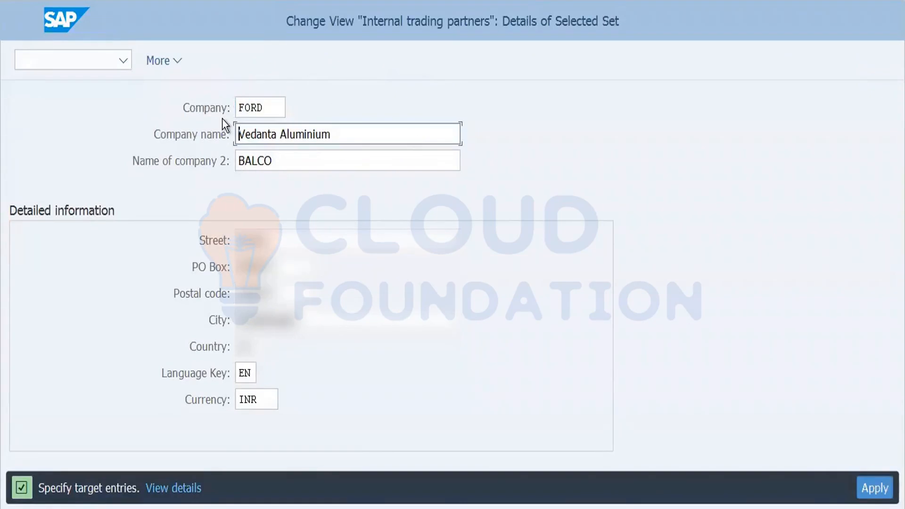
# - Set the copied company's name to Ford India Pvt Ltd and its second name to FORD
pyautogui.moveTo(347, 135); pyautogui.dragTo(229, 142)
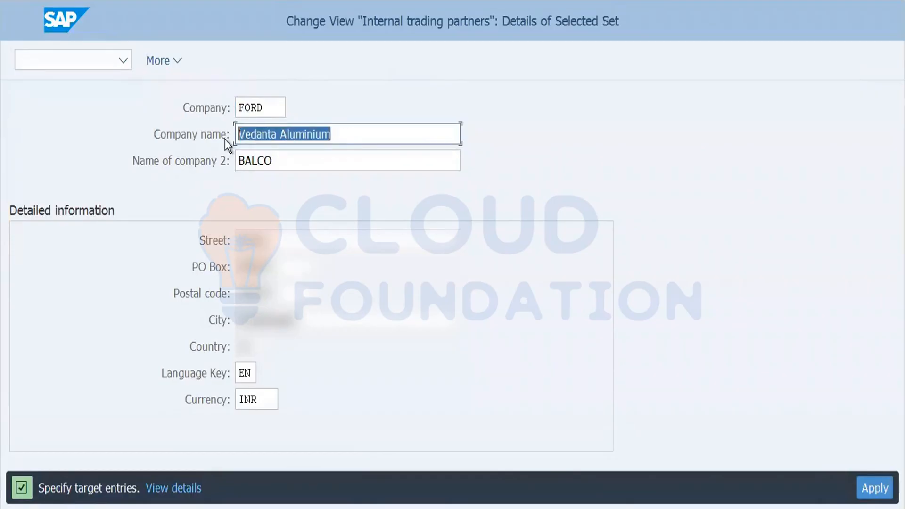
pyautogui.press('BackSpace')
pyautogui.write('Fo')
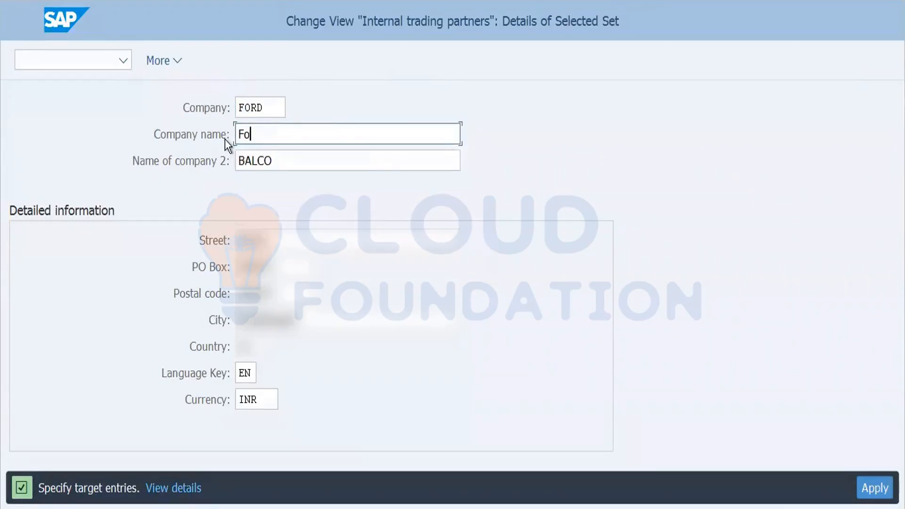
pyautogui.write('rd India Pvt L')
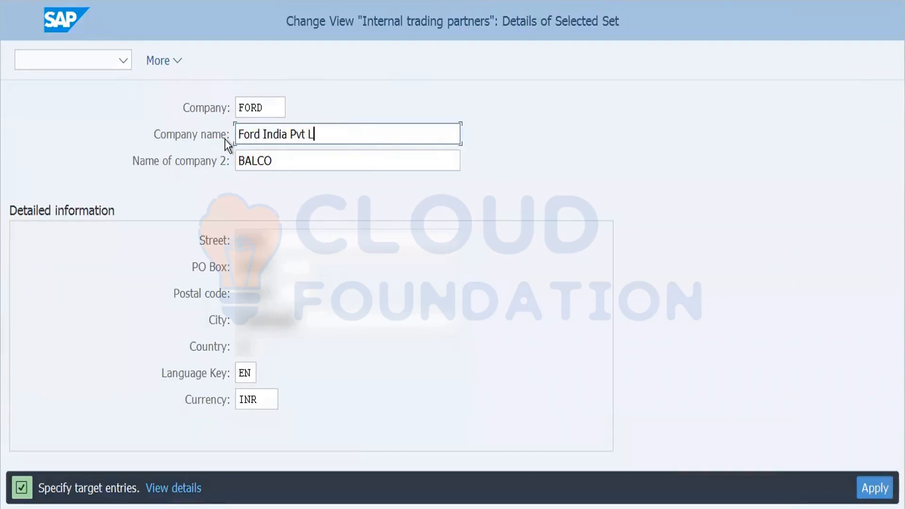
pyautogui.write('td')
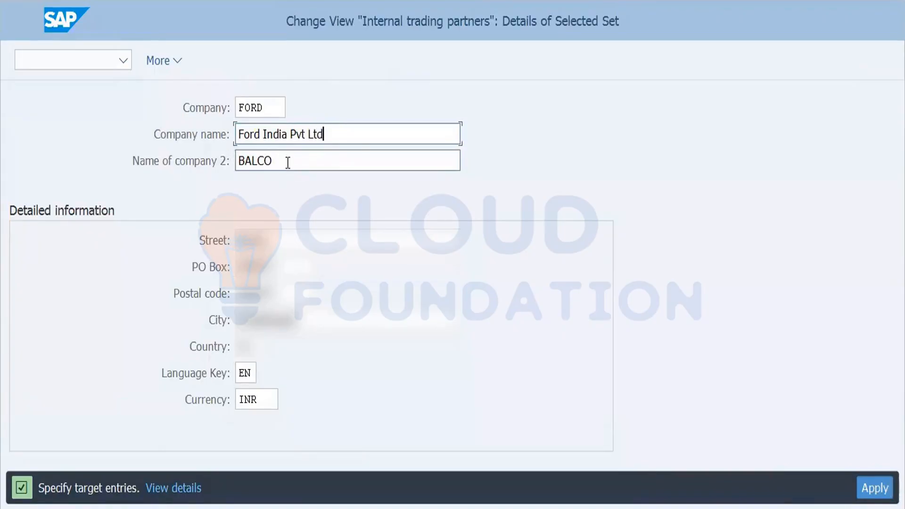
pyautogui.moveTo(287, 162); pyautogui.dragTo(185, 170)
pyautogui.press('BackSpace')
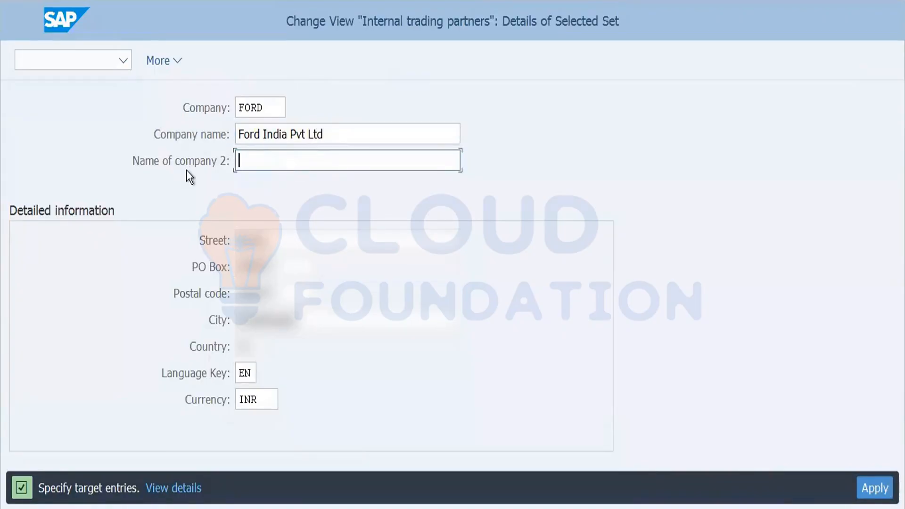
pyautogui.write('FORD')
# - Enter the new company's city and street in its detailed information
pyautogui.click(240, 321)
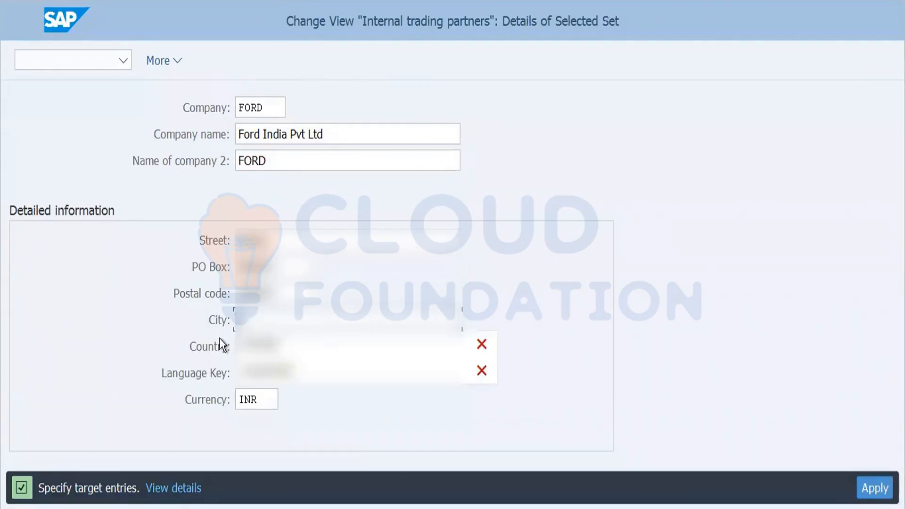
pyautogui.write('Chennai')
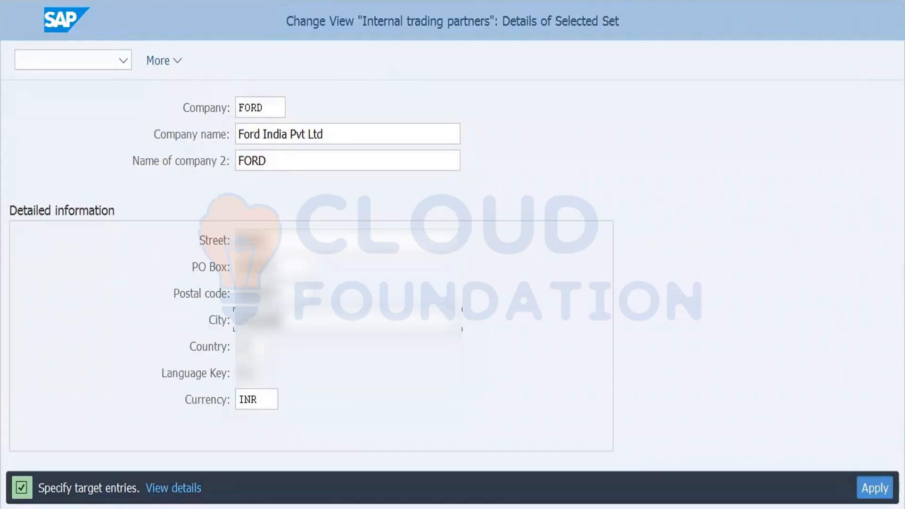
pyautogui.click(220, 247)
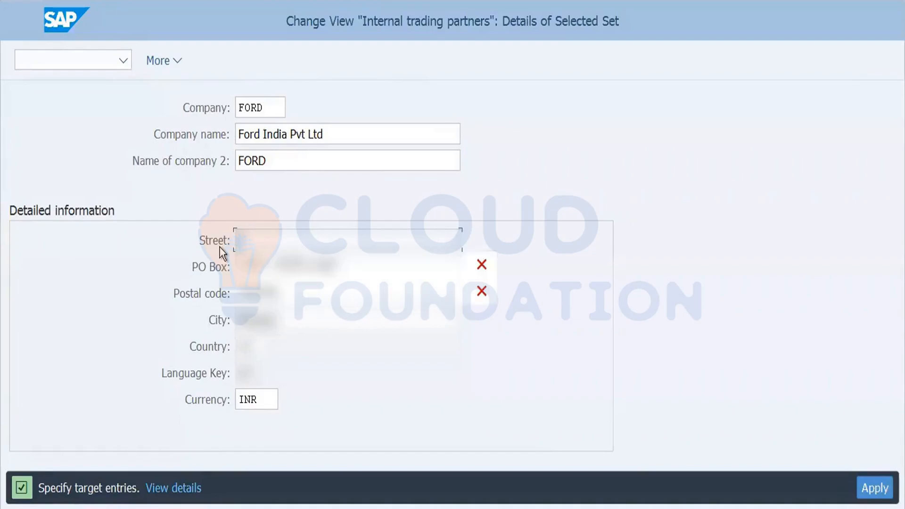
pyautogui.write('Anna Nag')
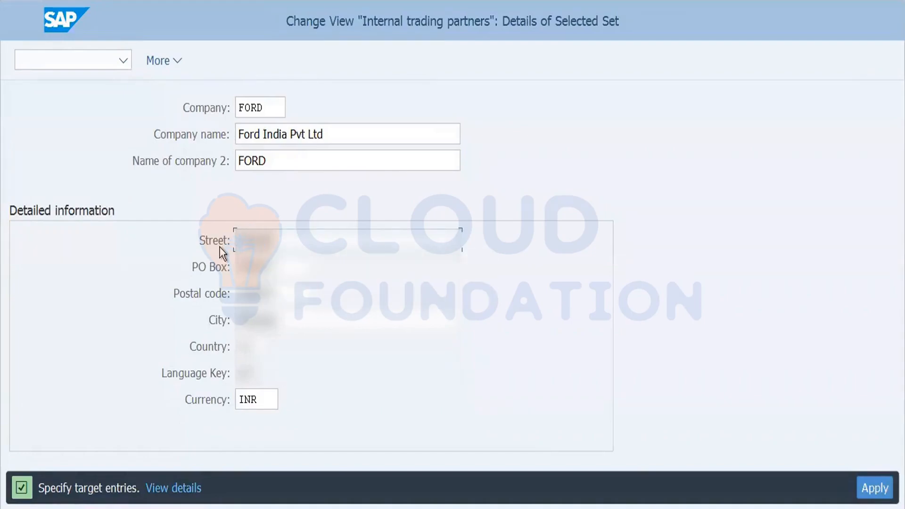
pyautogui.write('ar')
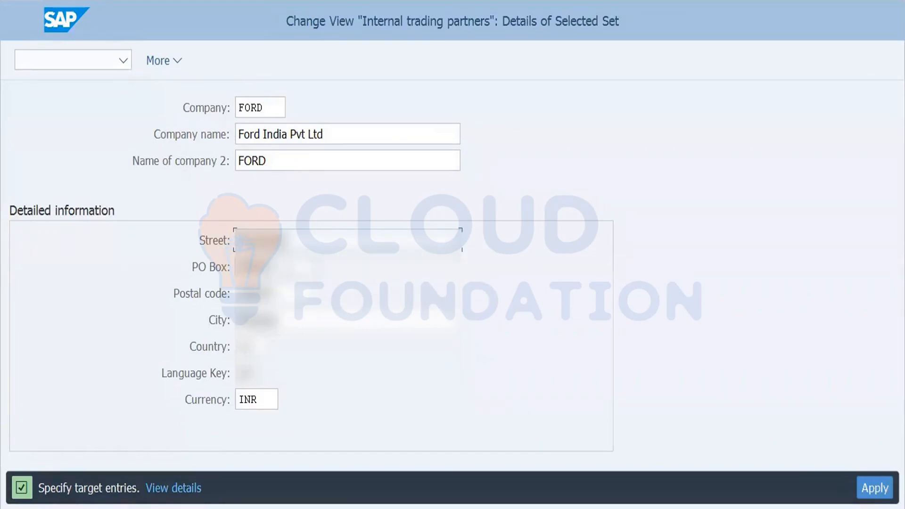
# - Clear the new company's PO box and postal code, and apply the copied entry
pyautogui.click(197, 264)
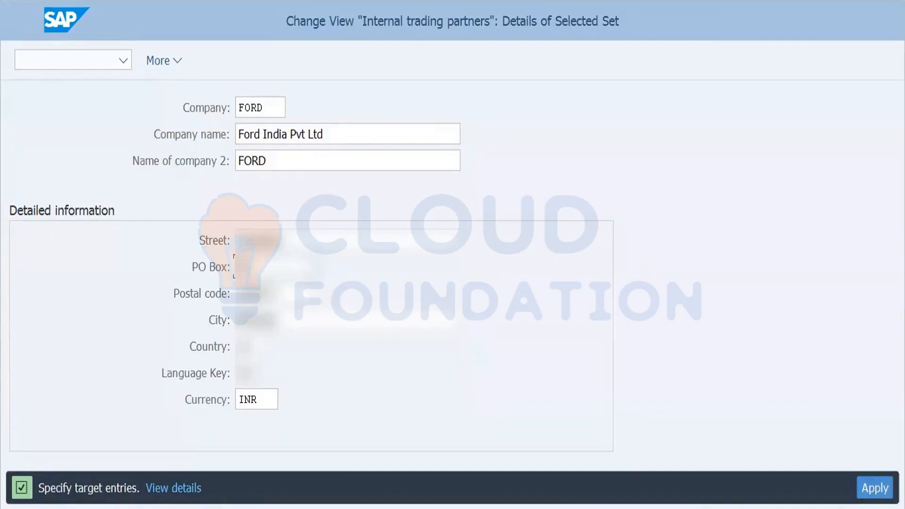
pyautogui.click(257, 294)
pyautogui.click(227, 269)
pyautogui.write('0001')
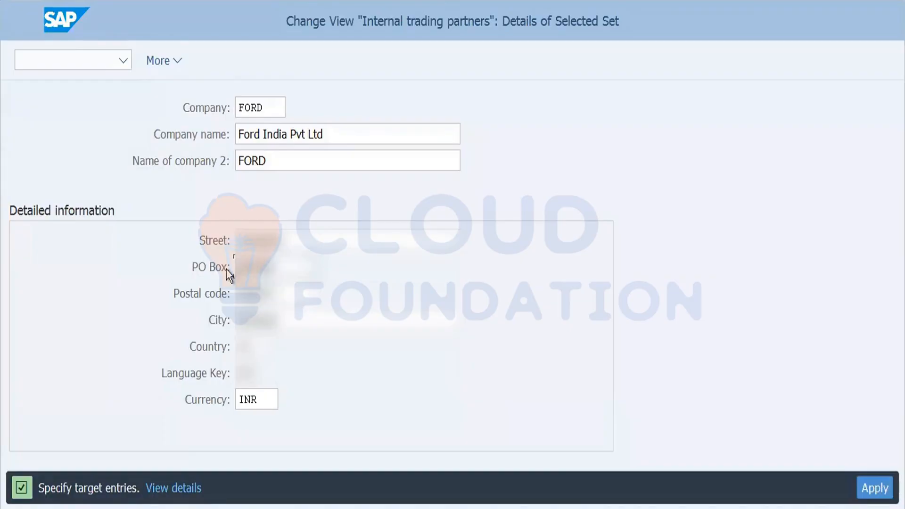
pyautogui.write('1')
pyautogui.moveTo(283, 267); pyautogui.dragTo(210, 277)
pyautogui.press('BackSpace')
pyautogui.moveTo(279, 294); pyautogui.dragTo(209, 310)
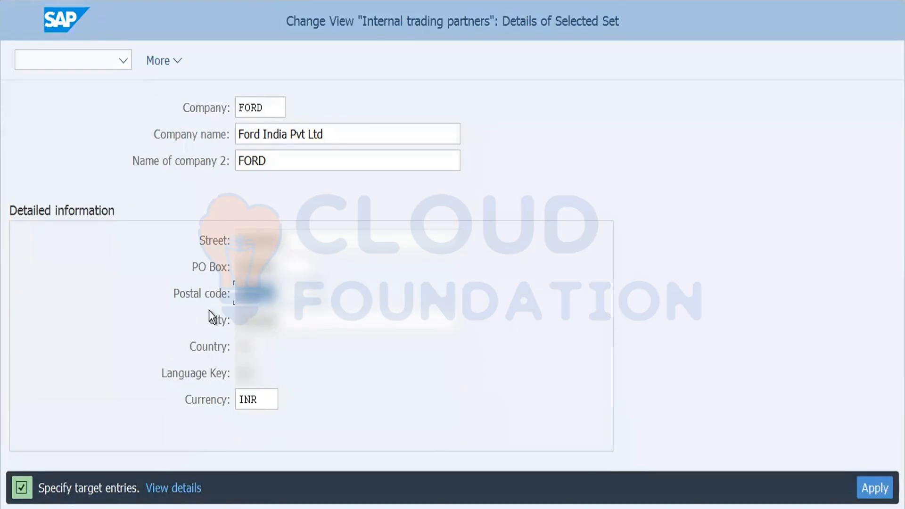
pyautogui.press('BackSpace')
pyautogui.press('Return')
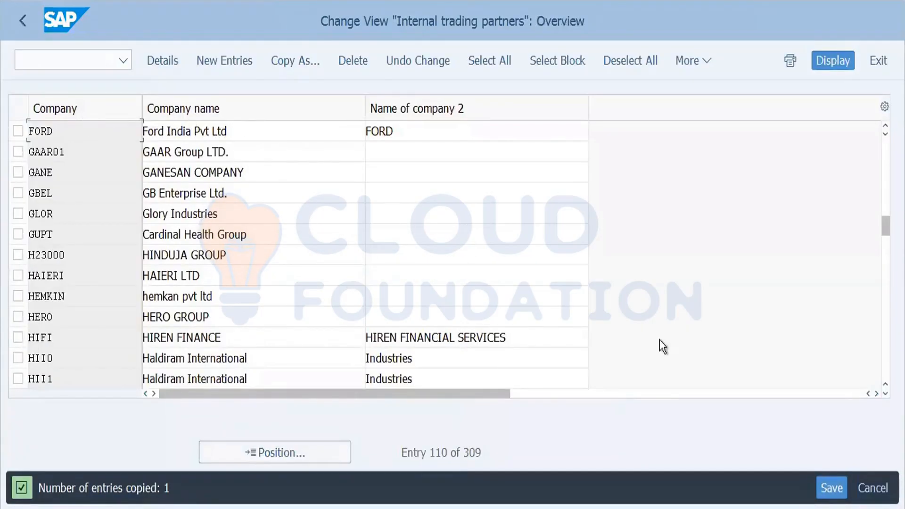
# - Save the new FORD company and open the selection of available customizing requests
pyautogui.click(829, 489)
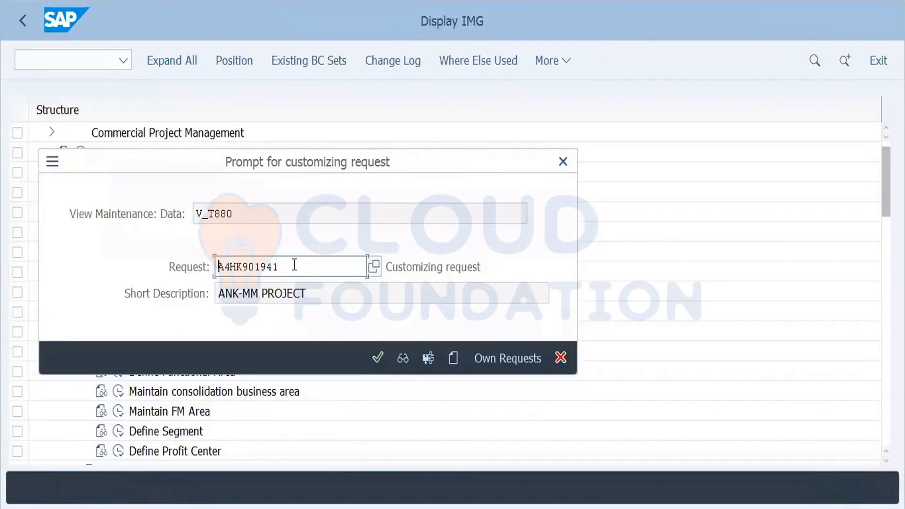
pyautogui.moveTo(293, 267); pyautogui.dragTo(210, 270)
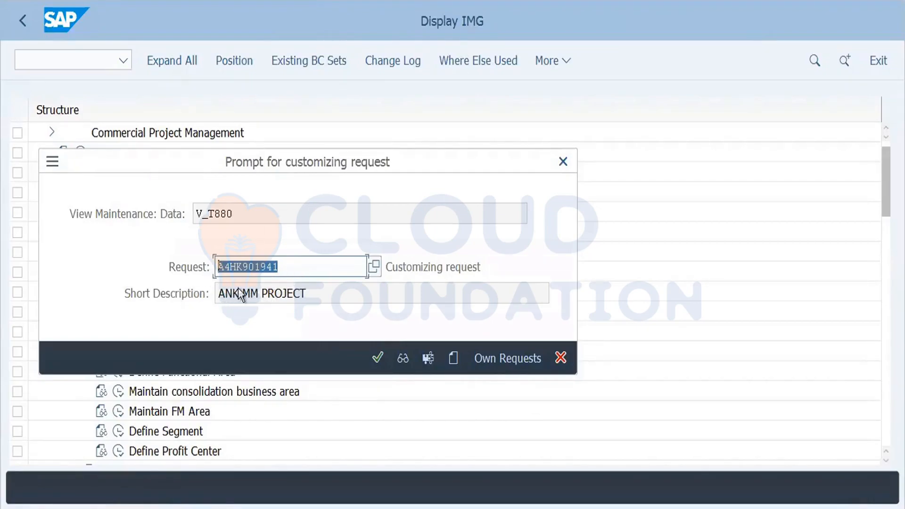
pyautogui.click(375, 267)
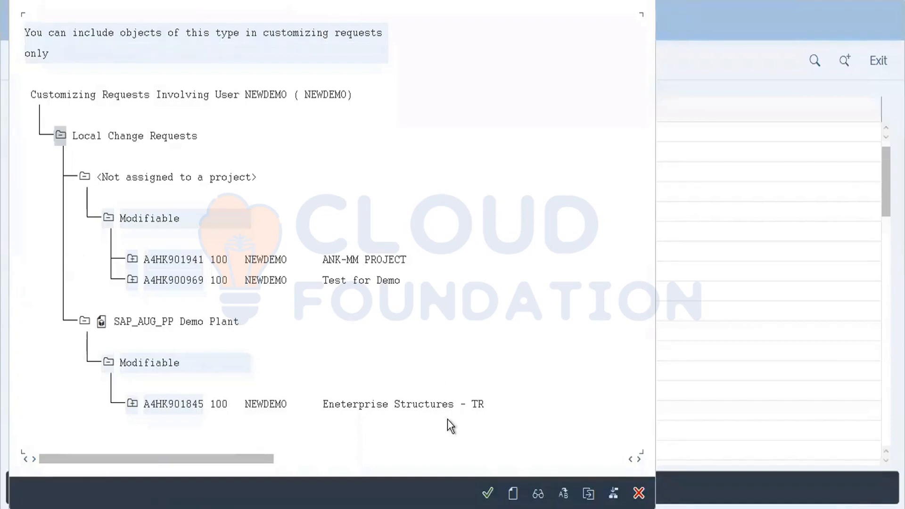
# - Create and save a customizing request with the short description "MM:Ford Configuration TR 7AM"
pyautogui.click(514, 494)
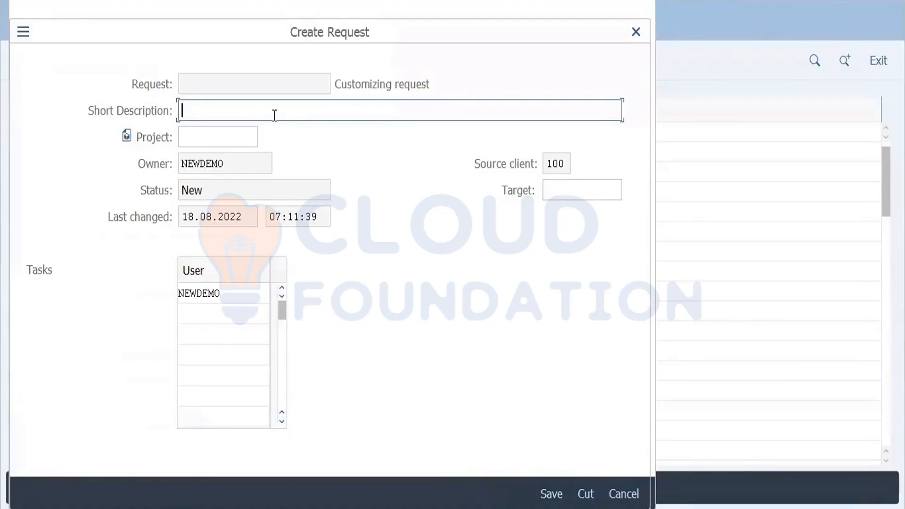
pyautogui.write('MM:Ford ')
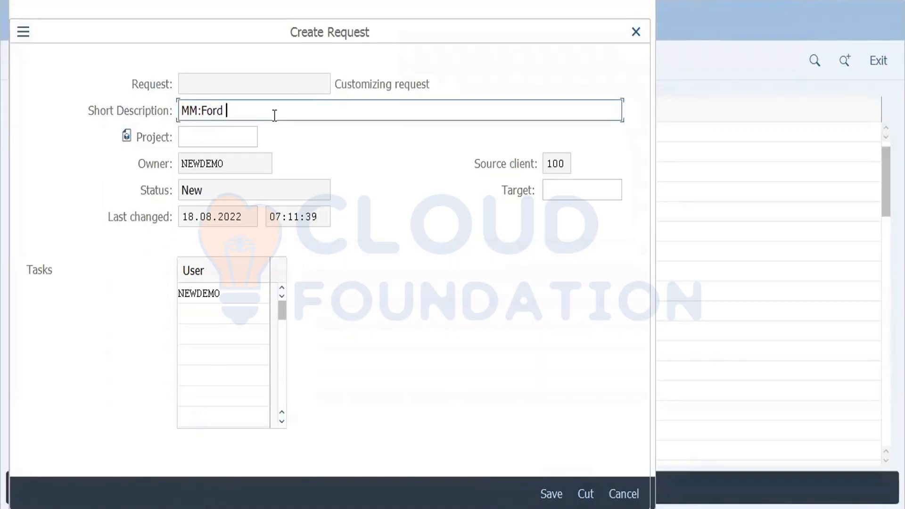
pyautogui.write('Configuration TR ')
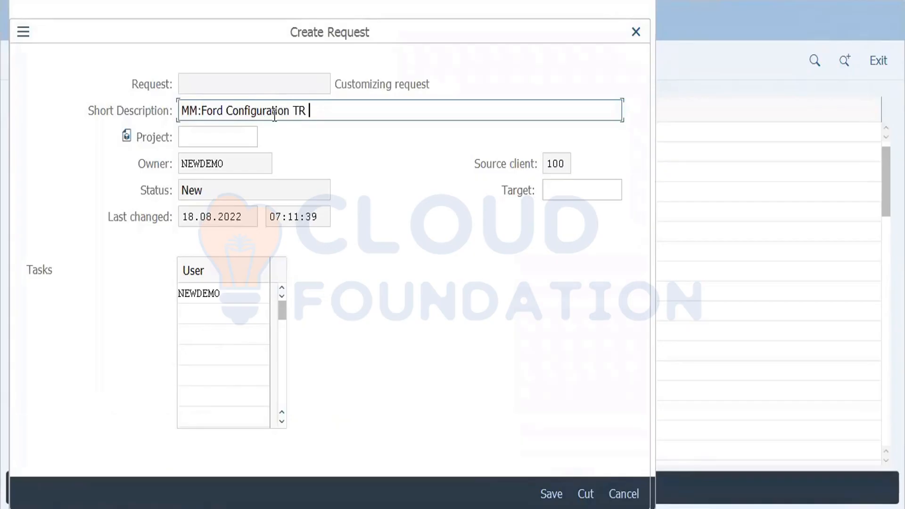
pyautogui.write('7AM')
pyautogui.click(552, 493)
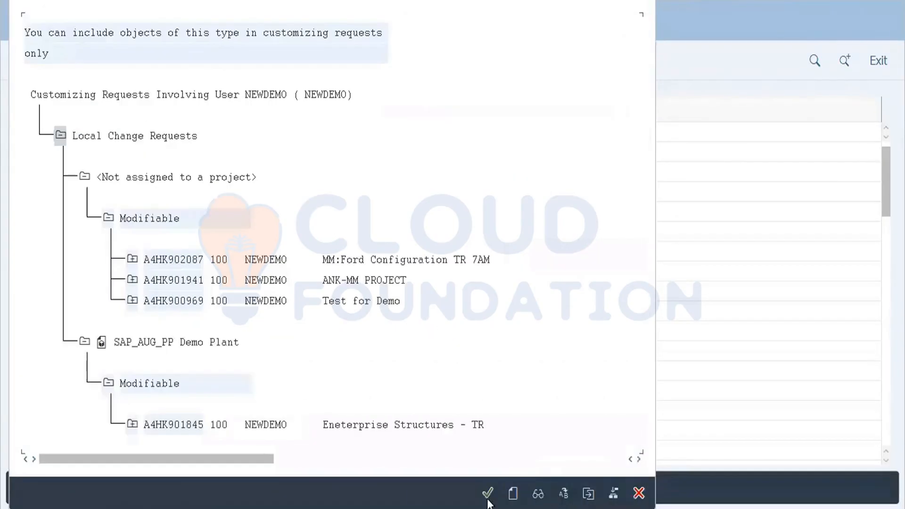
# - Record the new company under the customizing request "MM:Ford Configuration TR 7AM" and return to the IMG structure
pyautogui.doubleClick(174, 260)
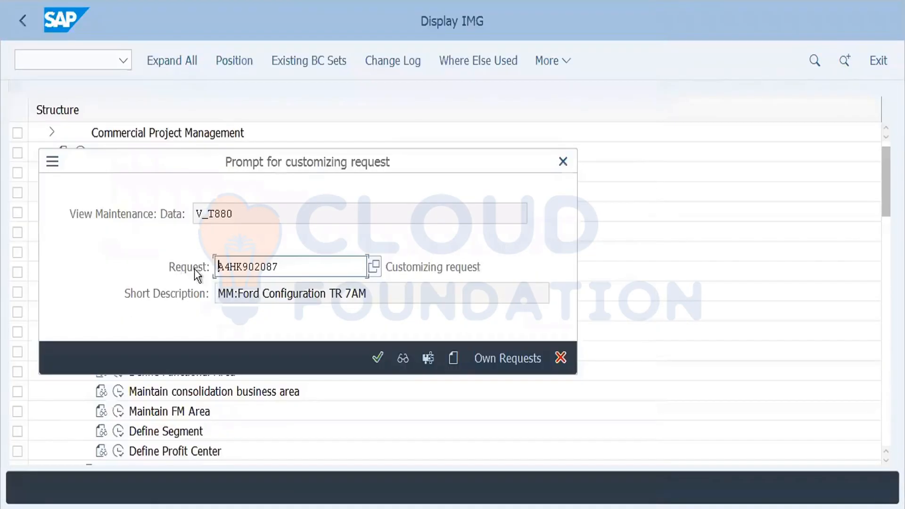
pyautogui.click(380, 359)
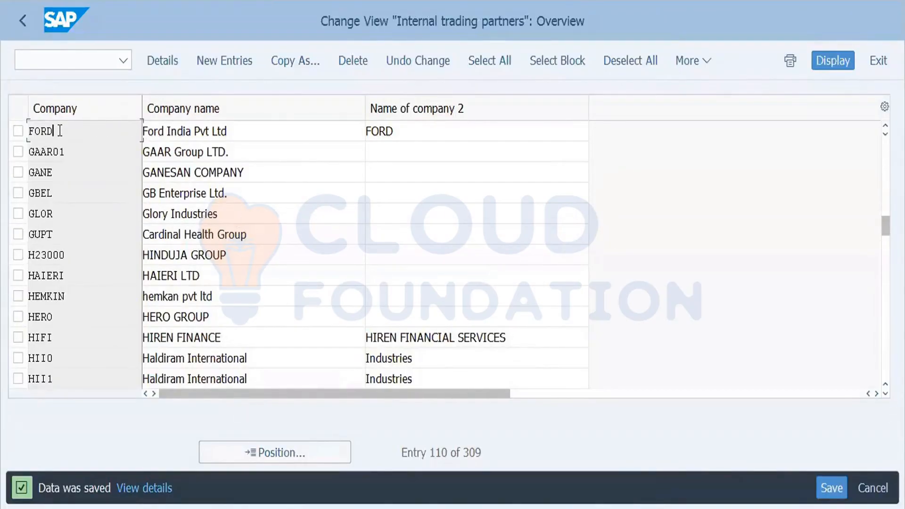
pyautogui.moveTo(59, 131); pyautogui.dragTo(21, 133)
pyautogui.click(25, 24)
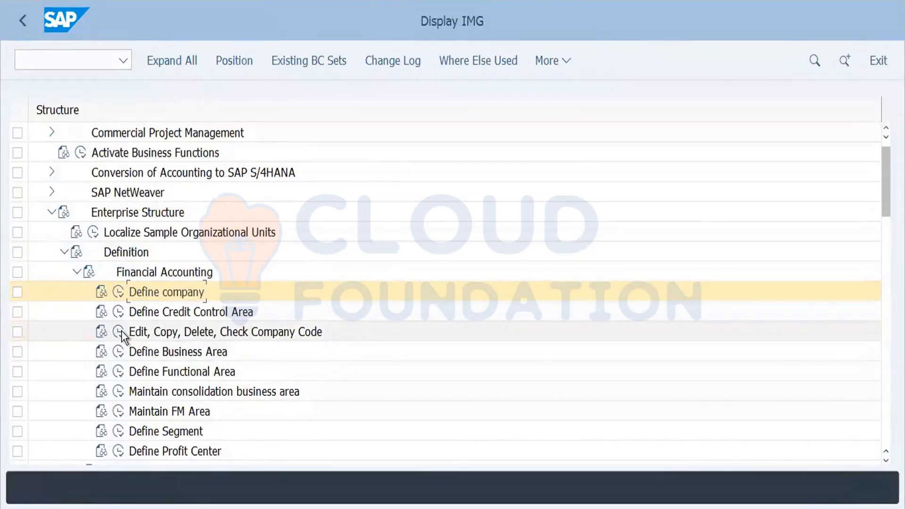
# - Start copying an organizational object in the company code activity "Copy, delete, check company code"
pyautogui.click(122, 332)
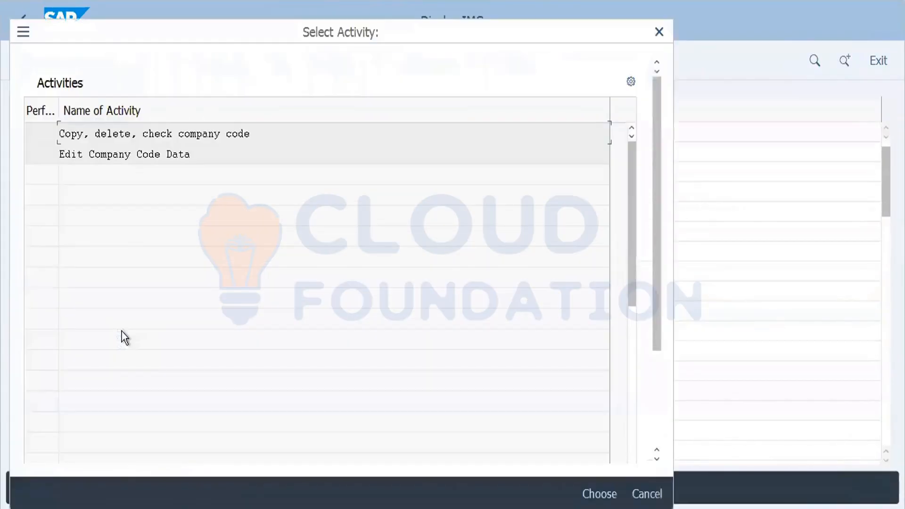
pyautogui.doubleClick(121, 135)
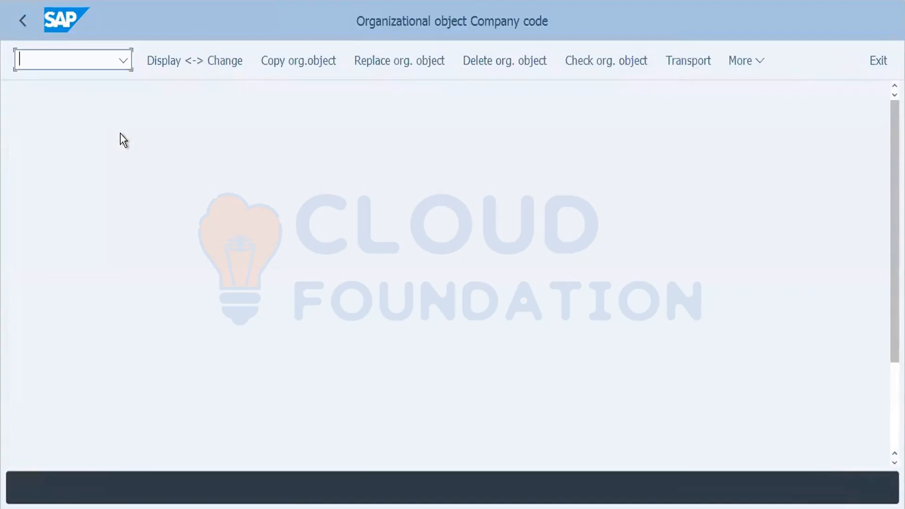
pyautogui.click(295, 63)
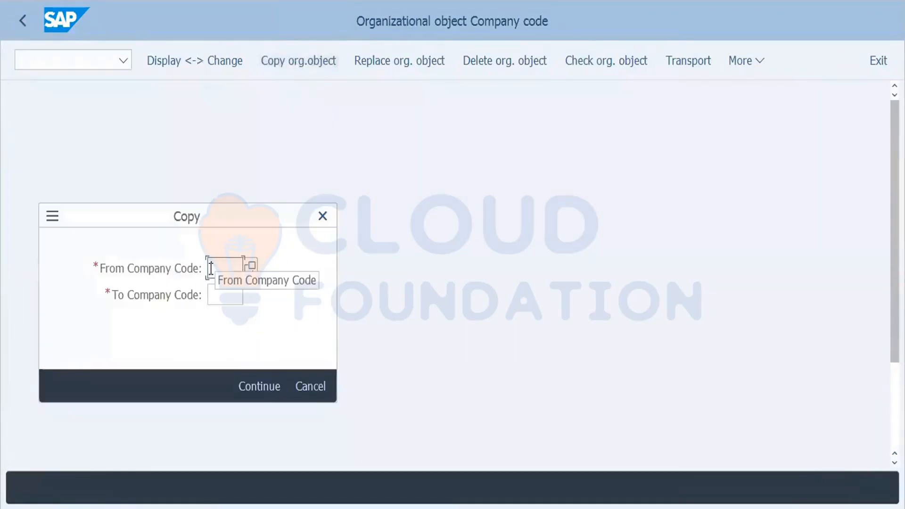
# - Copy from company code 1810 (Vedanta Aluminium) to the new company code FORD
pyautogui.write('18')
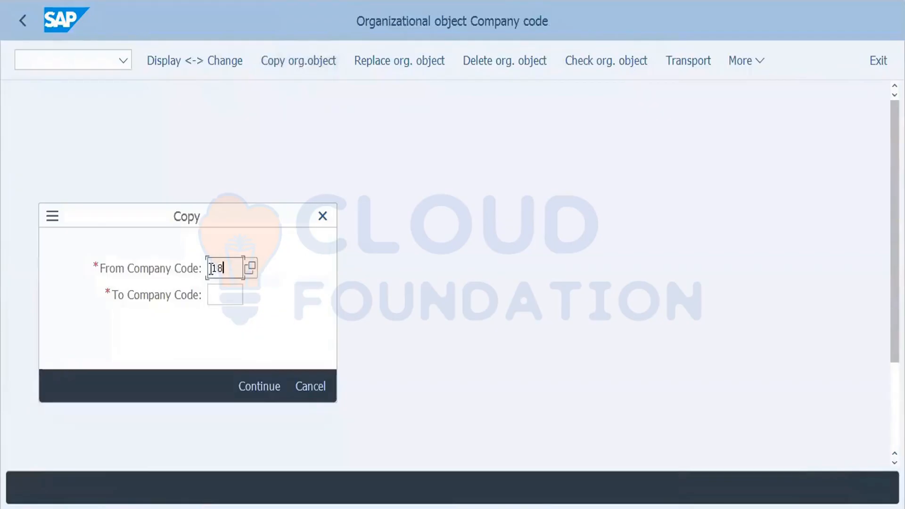
pyautogui.click(251, 271)
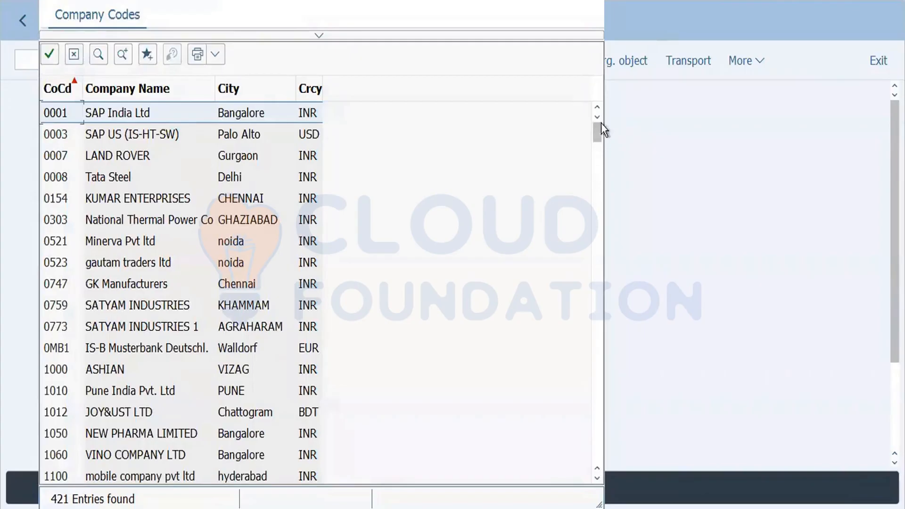
pyautogui.click(597, 146)
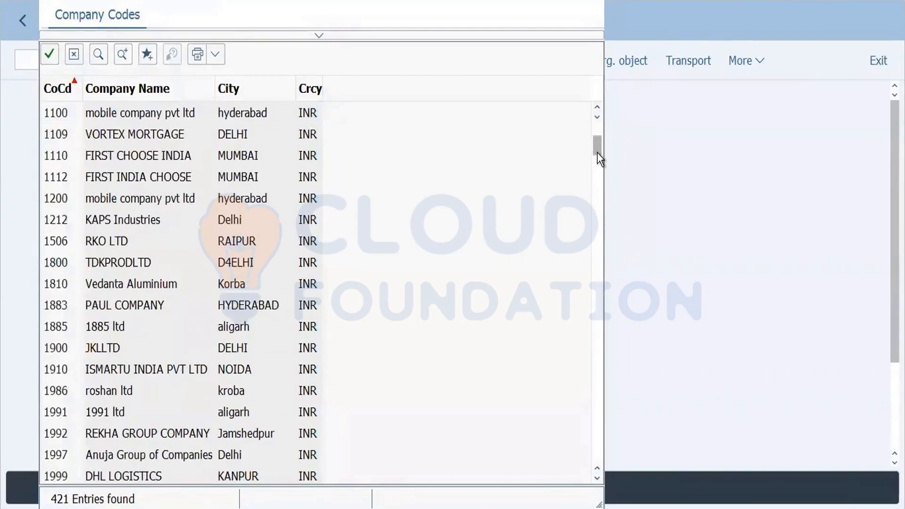
pyautogui.moveTo(597, 151); pyautogui.dragTo(598, 151)
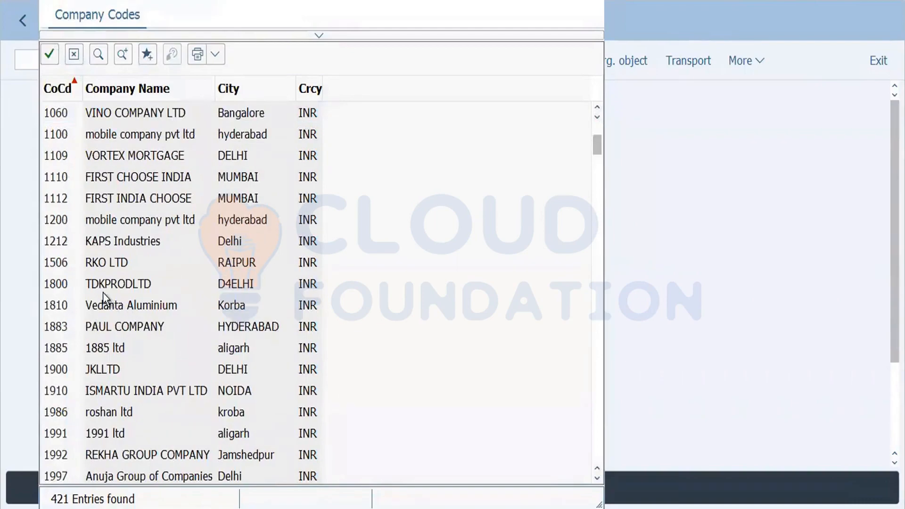
pyautogui.doubleClick(108, 309)
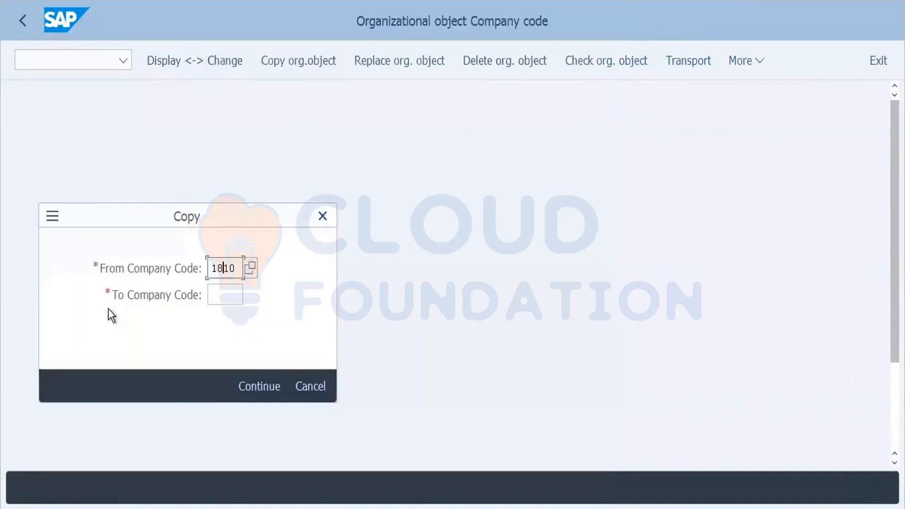
pyautogui.click(227, 297)
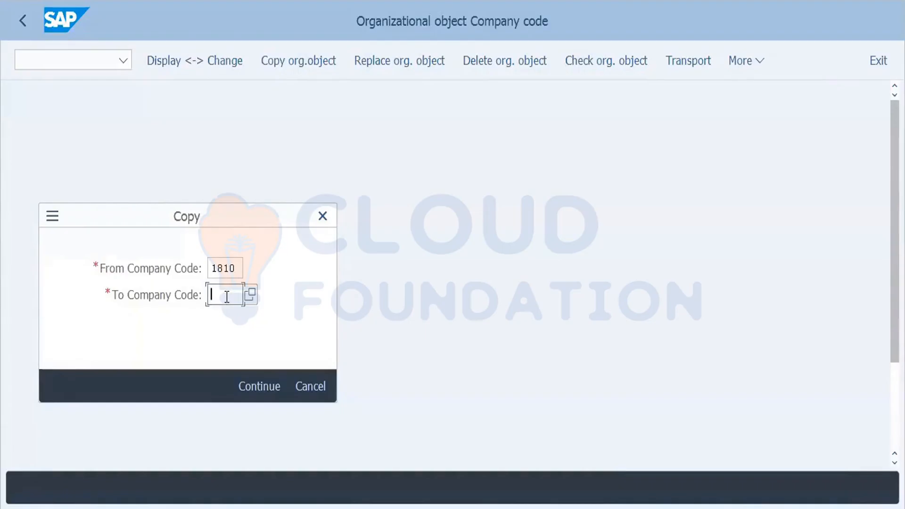
pyautogui.write('FORD')
pyautogui.click(268, 391)
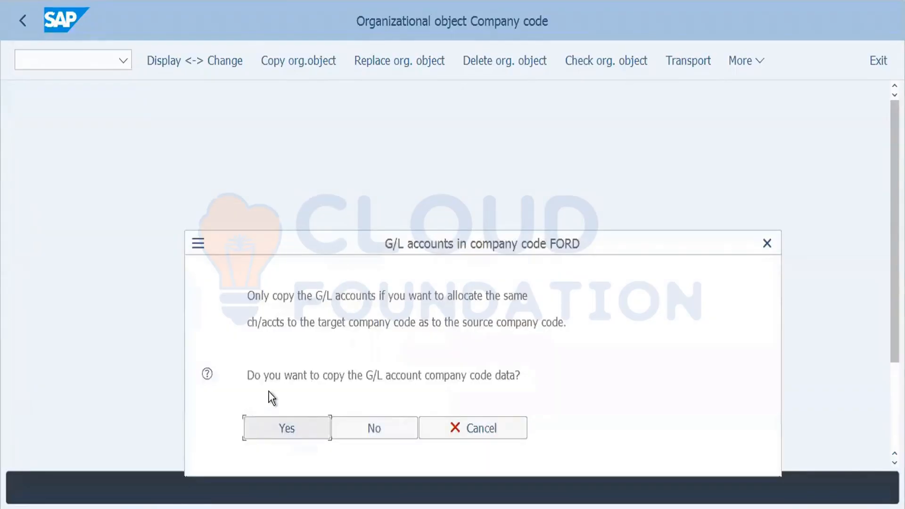
# - Copy the G/L account data and controlling area assignment to FORD, and allocate INR as its local currency
pyautogui.click(295, 429)
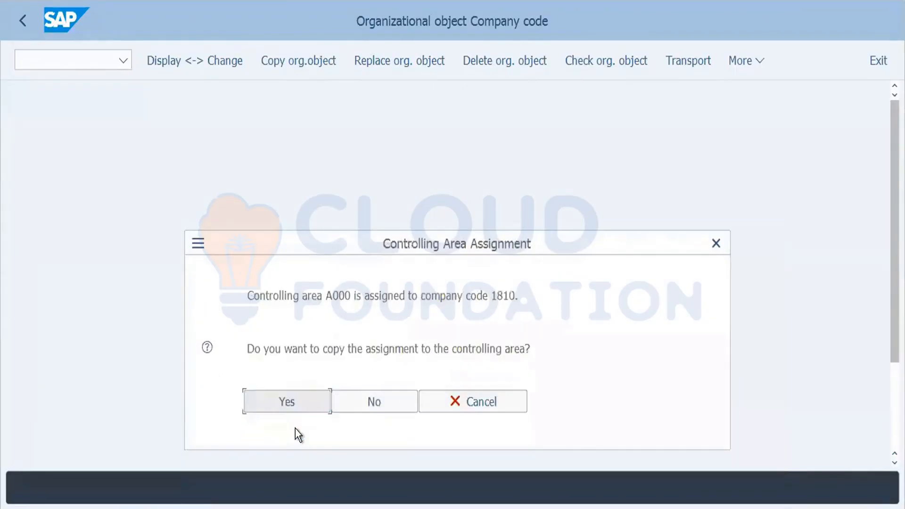
pyautogui.click(295, 399)
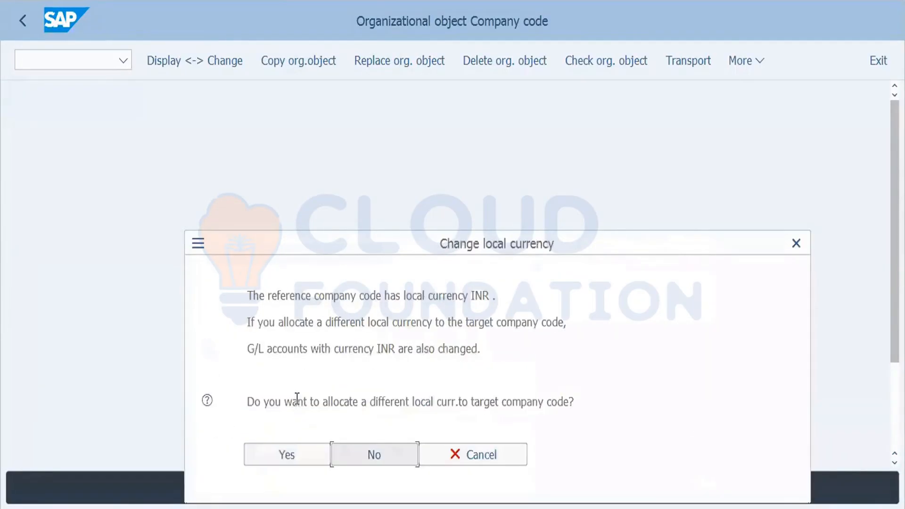
pyautogui.click(292, 451)
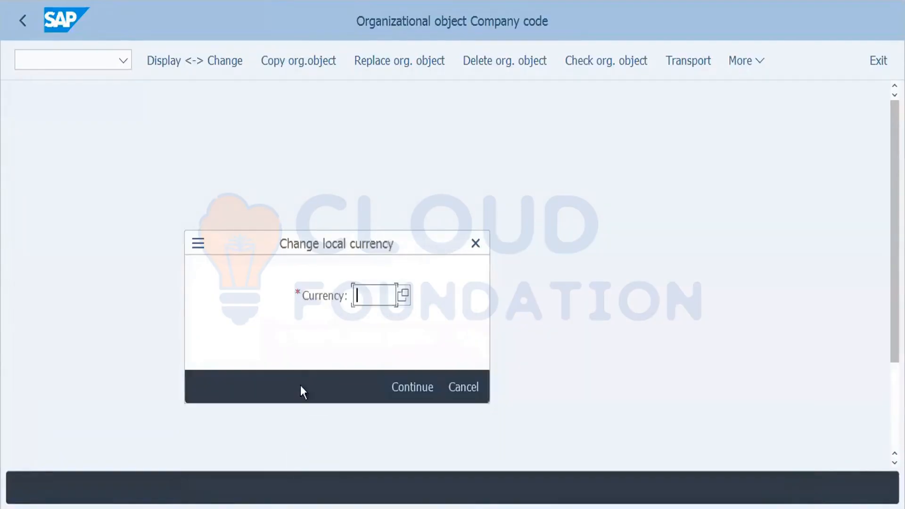
pyautogui.write('INR')
pyautogui.click(415, 387)
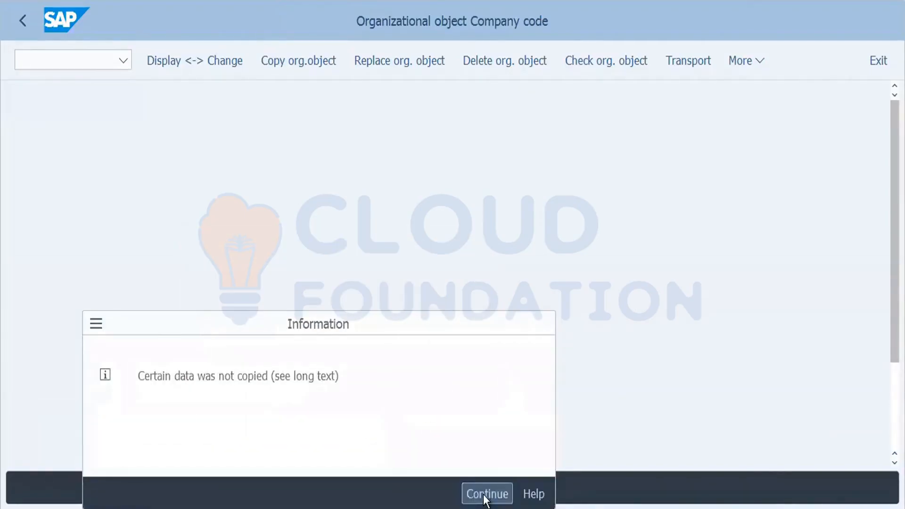
# - Acknowledge the copy notices and record the company code copy in the request "MM:Ford Configuration TR 7AM"
pyautogui.click(484, 496)
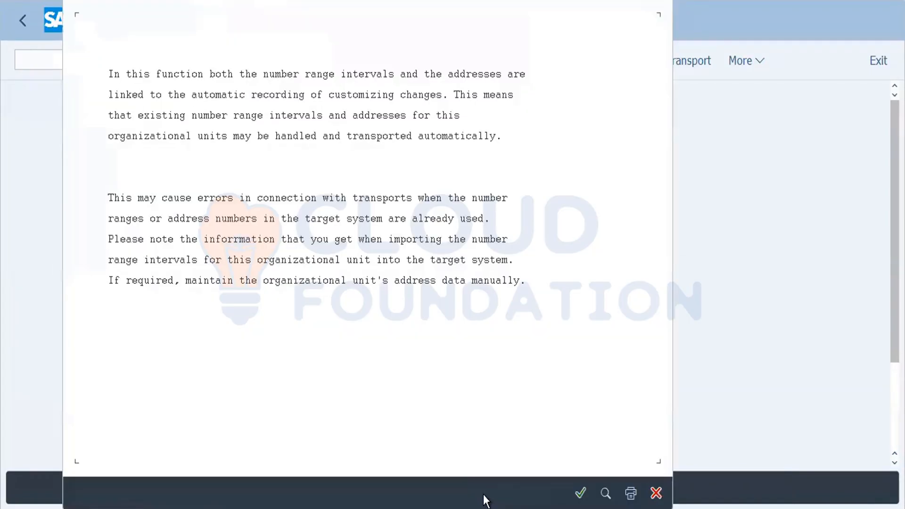
pyautogui.click(579, 492)
pyautogui.click(289, 400)
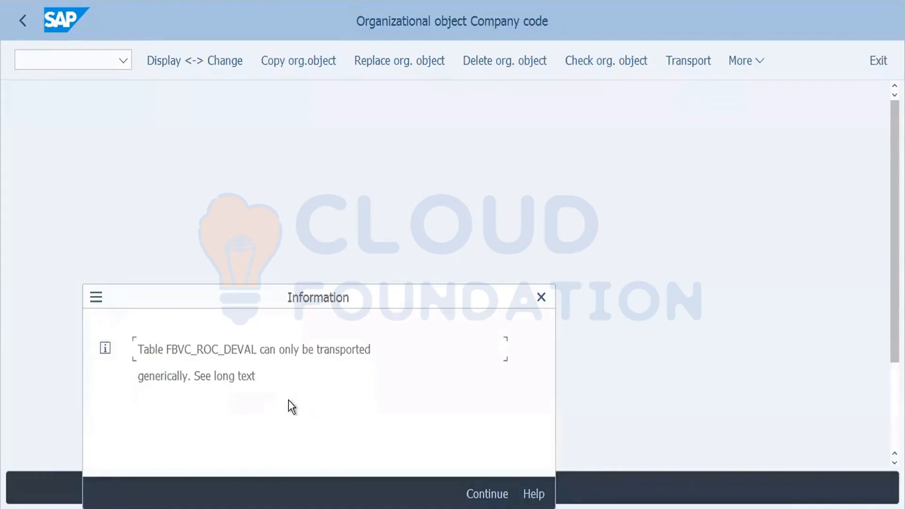
pyautogui.click(486, 495)
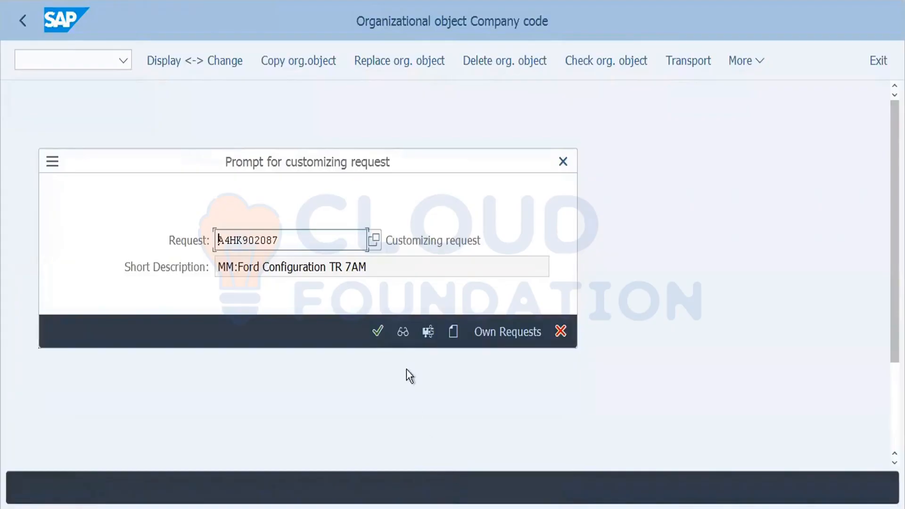
pyautogui.click(379, 334)
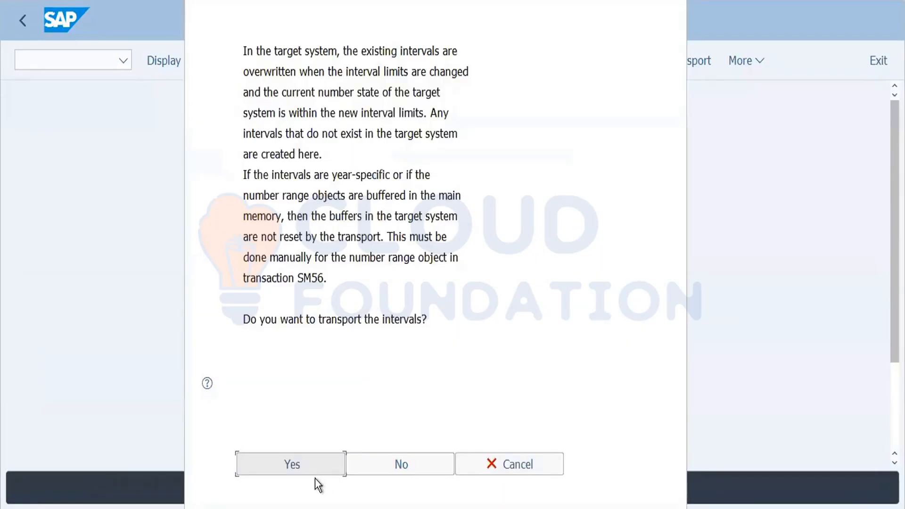
# - Agree to transport the number range intervals under the Ford customizing request, accepting the caution about FAGL_PL_LC
pyautogui.click(301, 471)
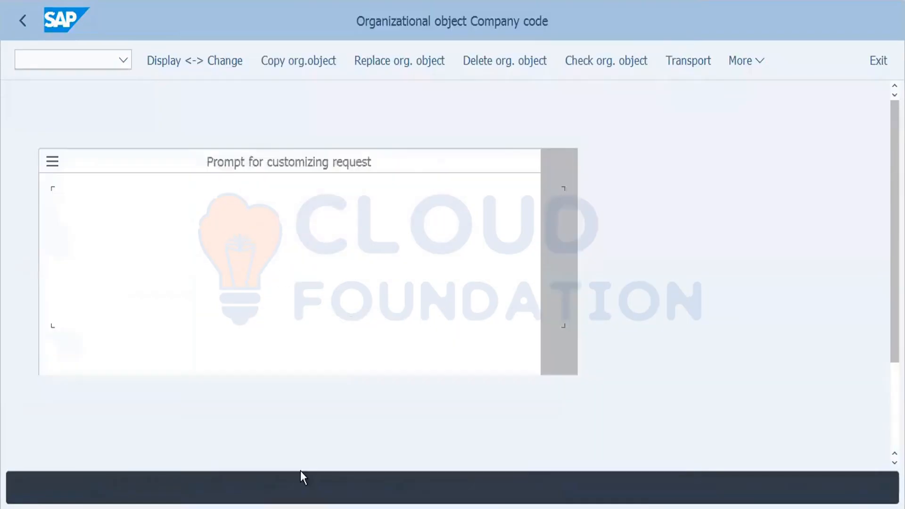
pyautogui.click(379, 354)
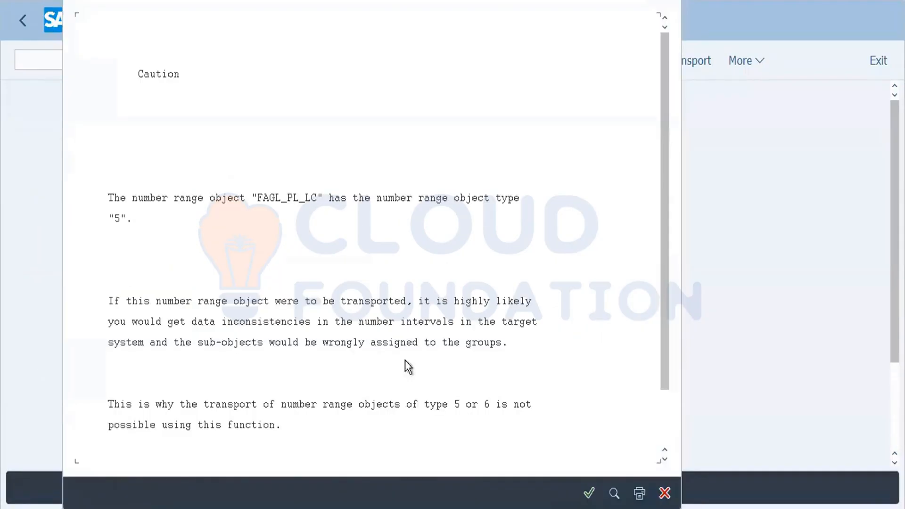
pyautogui.click(590, 493)
pyautogui.click(282, 467)
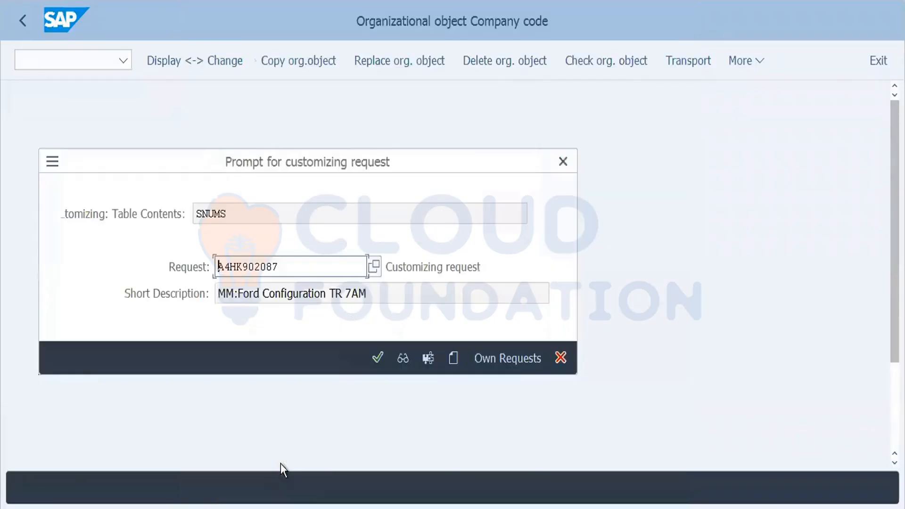
pyautogui.click(378, 359)
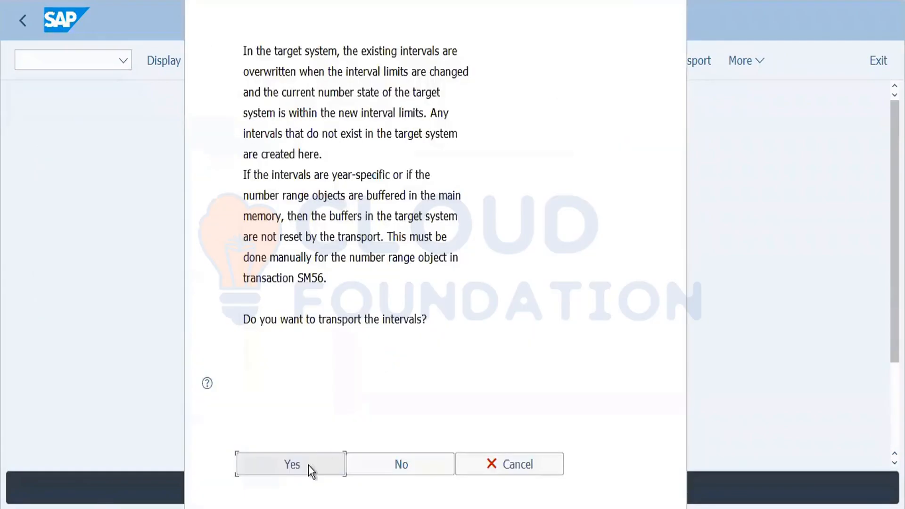
pyautogui.click(307, 465)
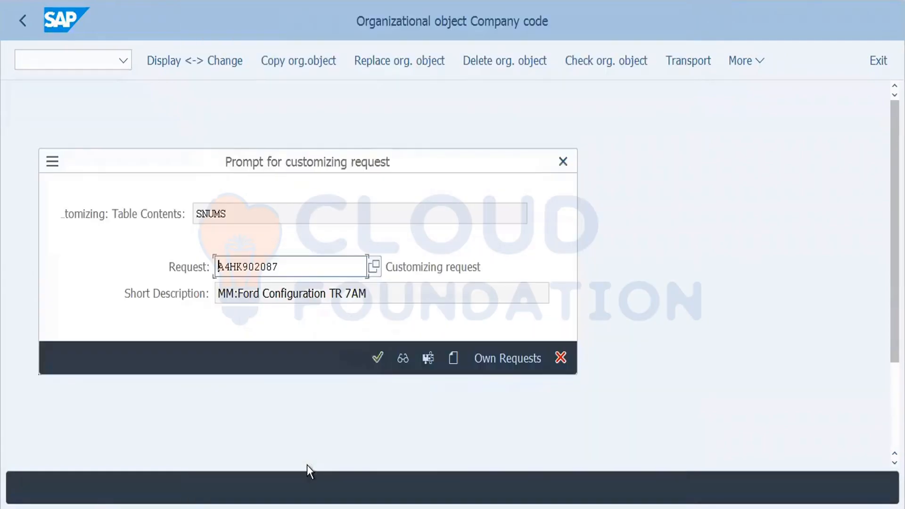
pyautogui.click(378, 359)
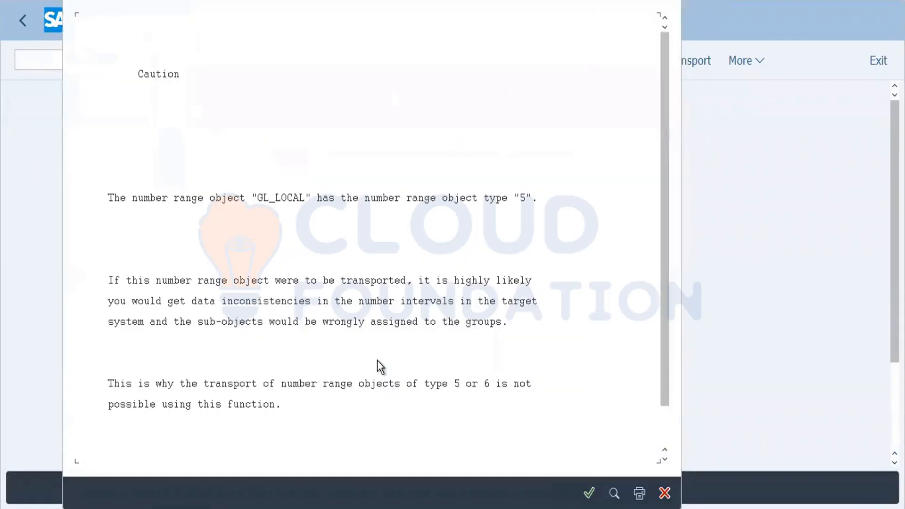
# - Accept the remaining number range cautions and interval transport to finish the company code copy, and view its completed activities
pyautogui.click(589, 493)
pyautogui.click(589, 494)
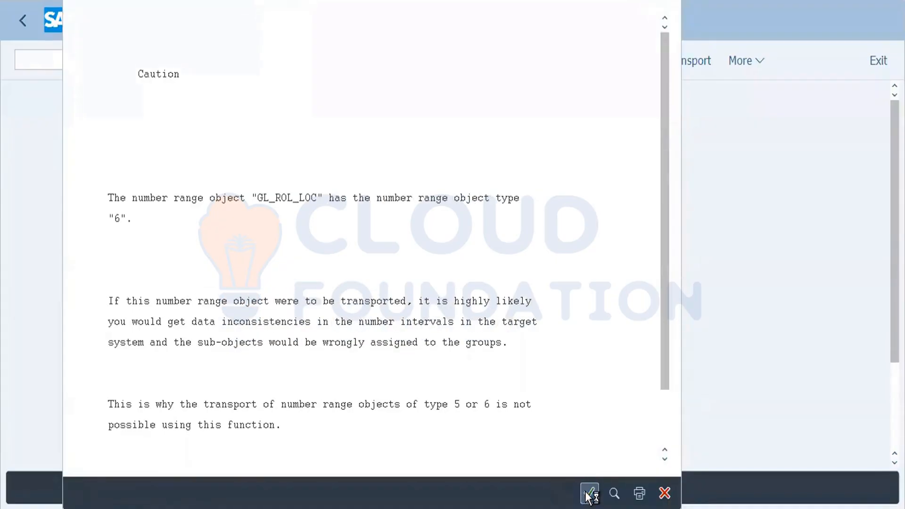
pyautogui.click(589, 494)
pyautogui.click(588, 493)
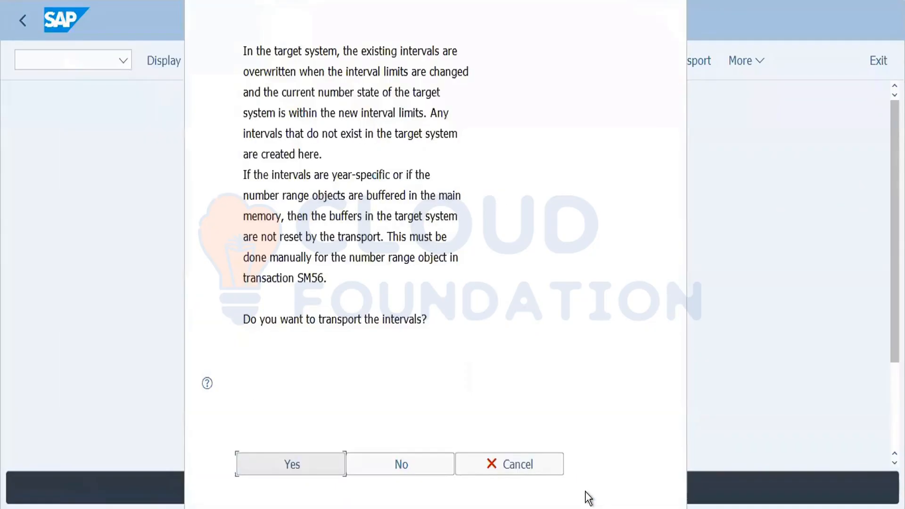
pyautogui.click(326, 466)
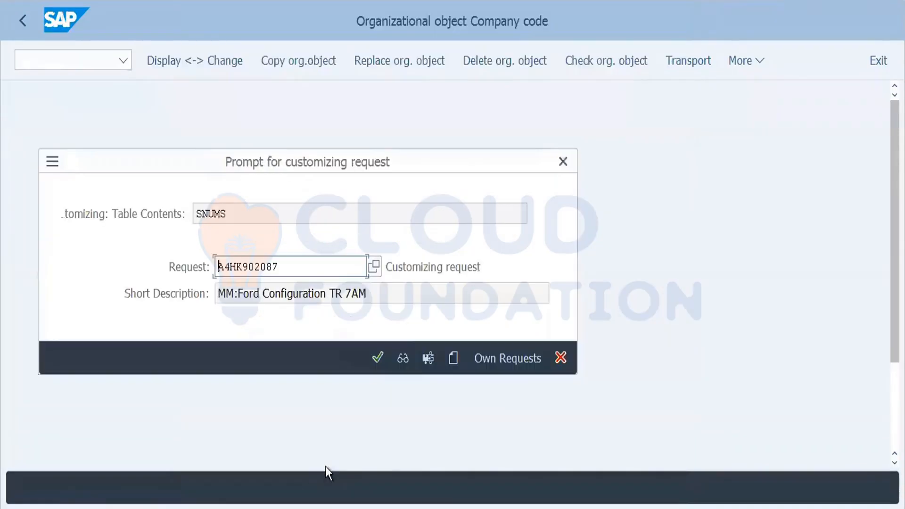
pyautogui.click(378, 358)
pyautogui.click(477, 493)
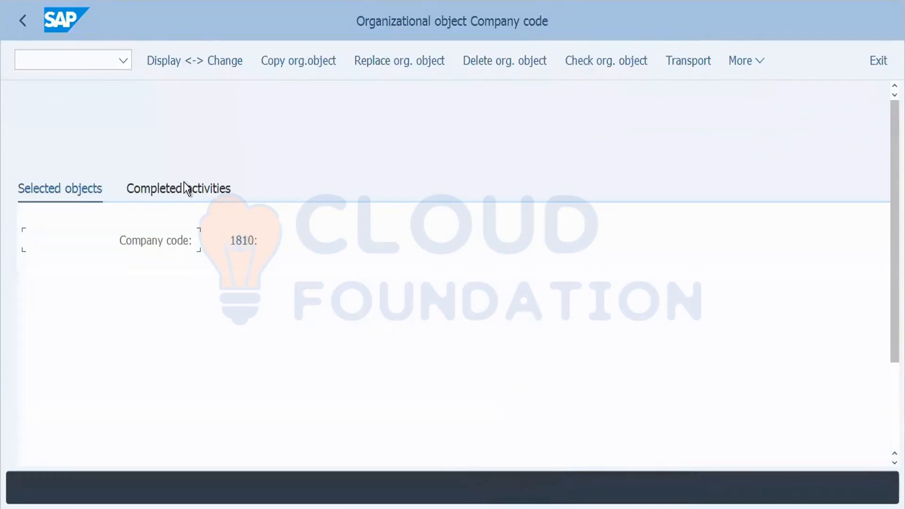
pyautogui.click(184, 184)
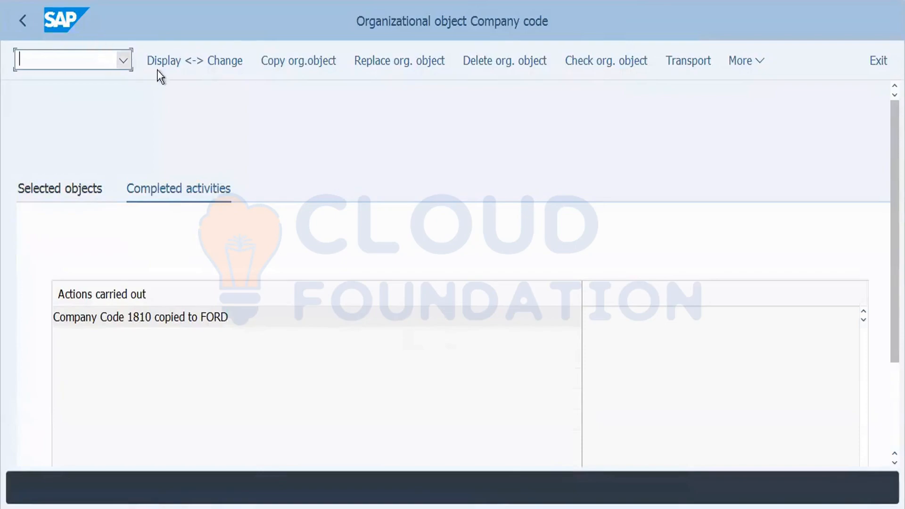
# - Leave the copy results and open the details of company code FORD through the Edit Company Code Data activity
pyautogui.click(21, 21)
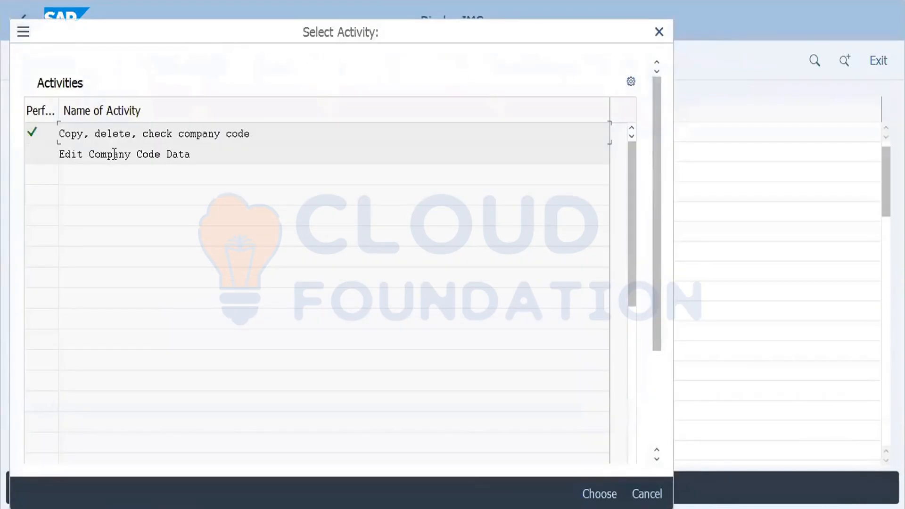
pyautogui.doubleClick(114, 154)
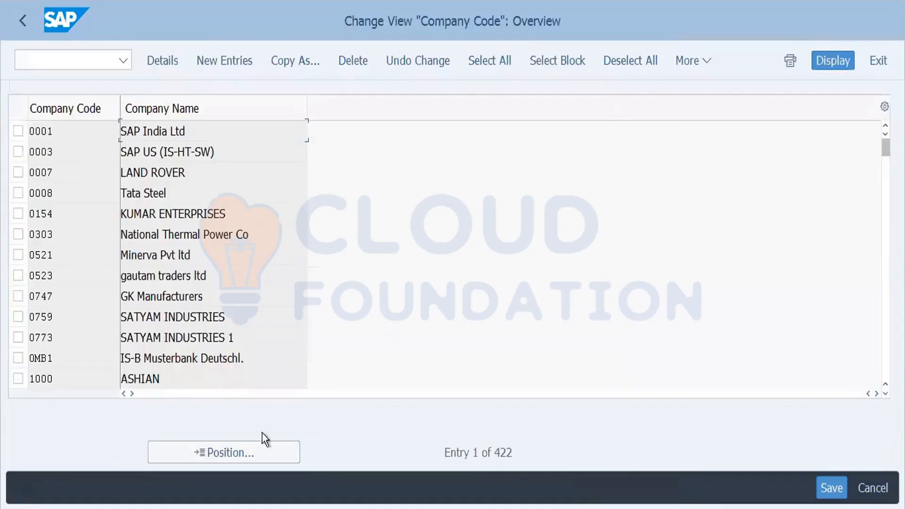
pyautogui.click(250, 451)
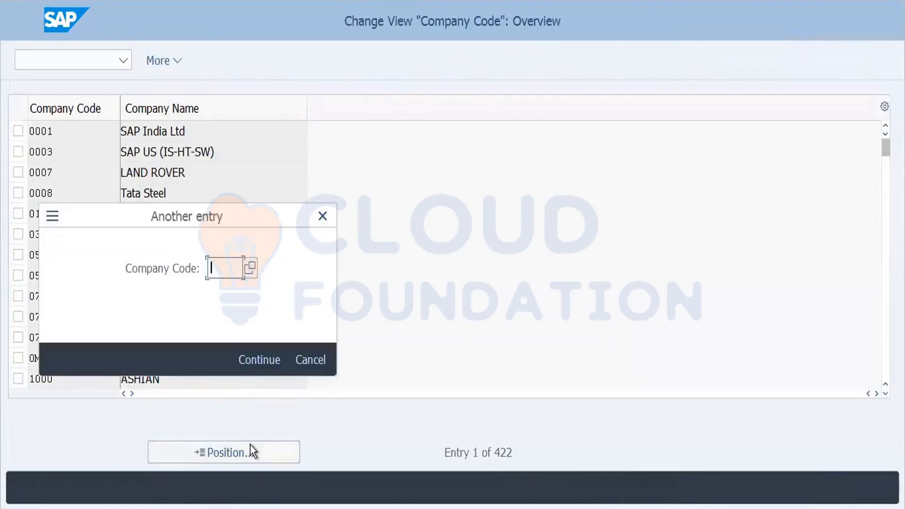
pyautogui.write('FORD')
pyautogui.press('Return')
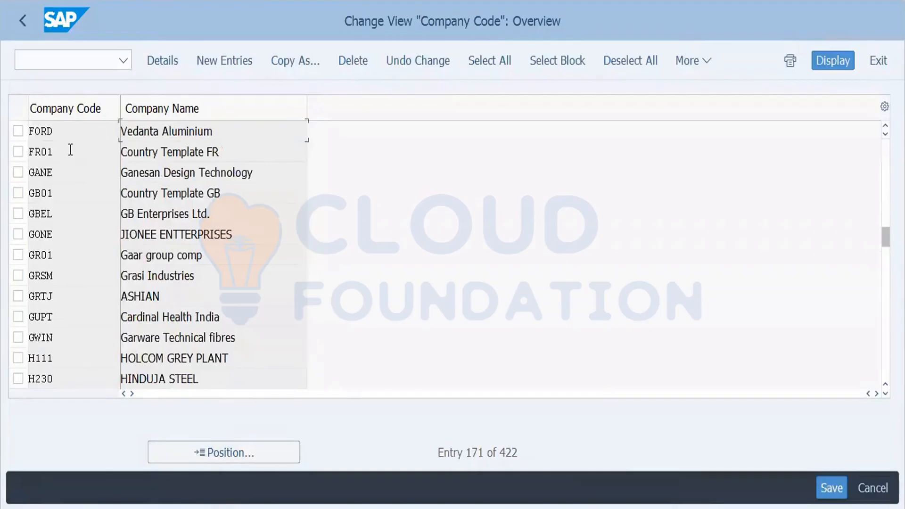
pyautogui.click(19, 132)
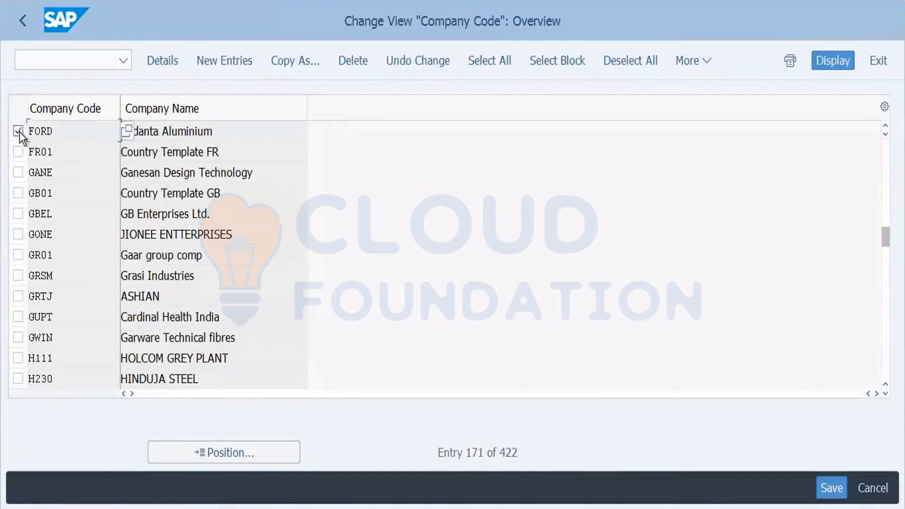
pyautogui.click(164, 67)
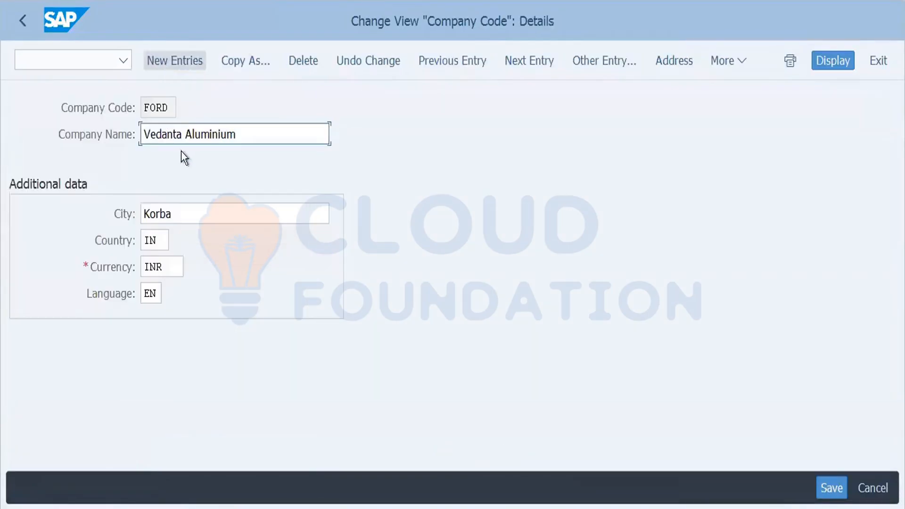
# - Set the company name to Ford India and the city to Chennai, saving in the request "MM:Ford Configuration TR 7AM"
pyautogui.moveTo(244, 142); pyautogui.dragTo(123, 151)
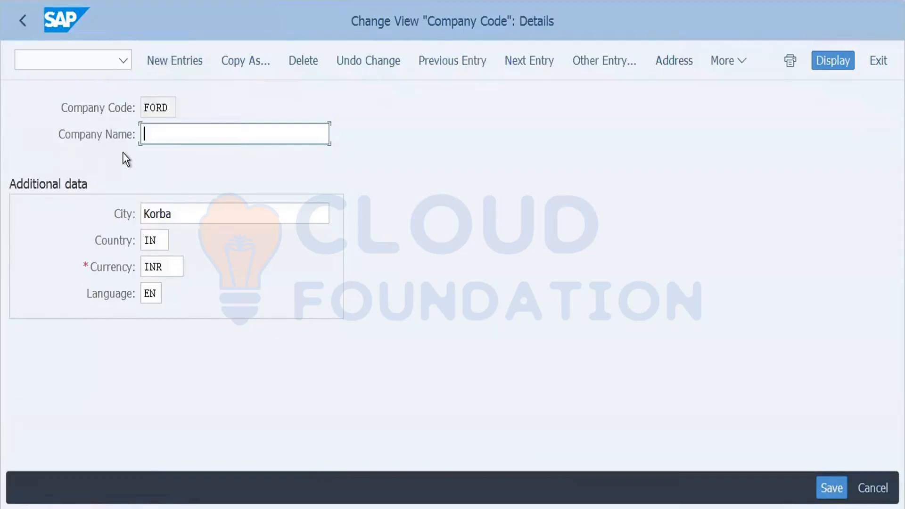
pyautogui.press('BackSpace')
pyautogui.write('Ford India')
pyautogui.press('Tab')
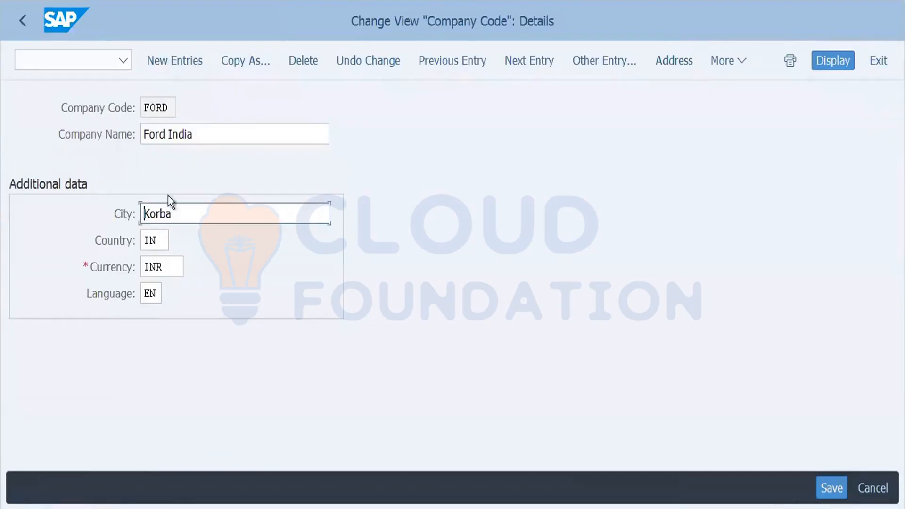
pyautogui.moveTo(180, 214); pyautogui.dragTo(106, 208)
pyautogui.press('BackSpace')
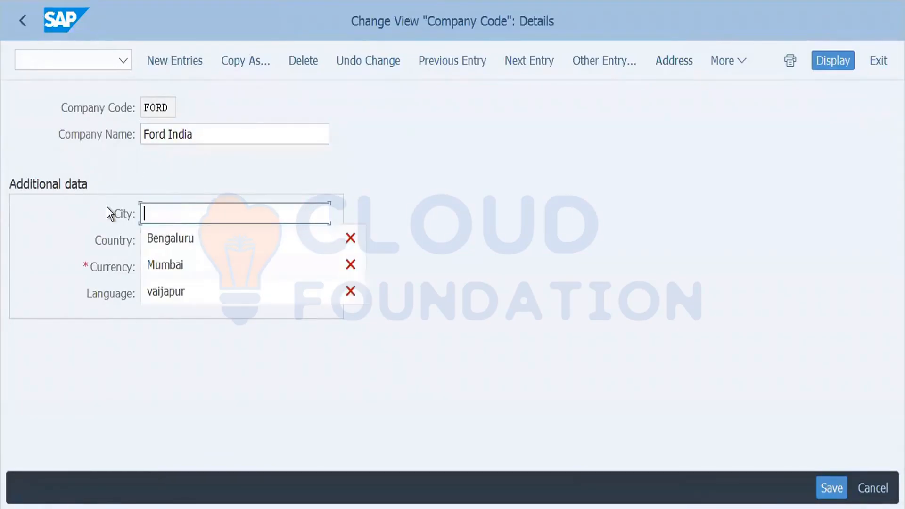
pyautogui.write('Chennai')
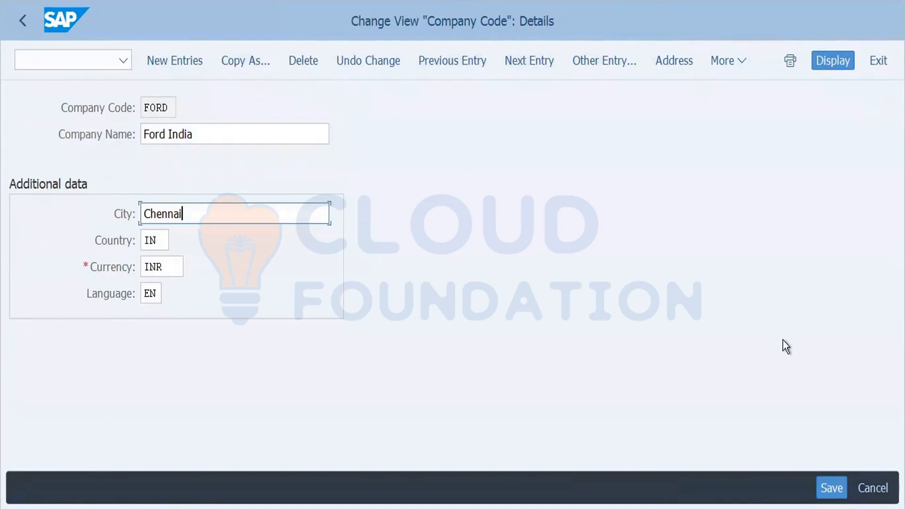
pyautogui.click(832, 488)
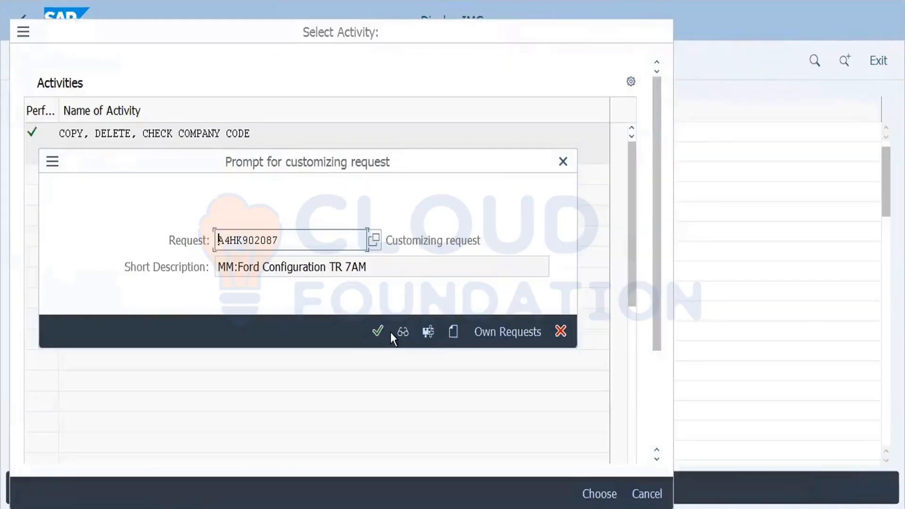
pyautogui.click(383, 335)
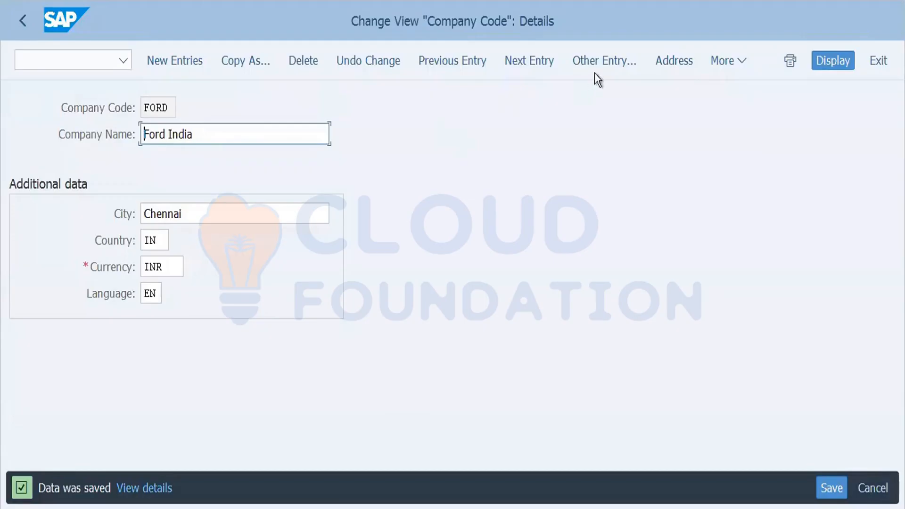
# - Open the FORD company code's address and replace the address name with Ford
pyautogui.click(674, 61)
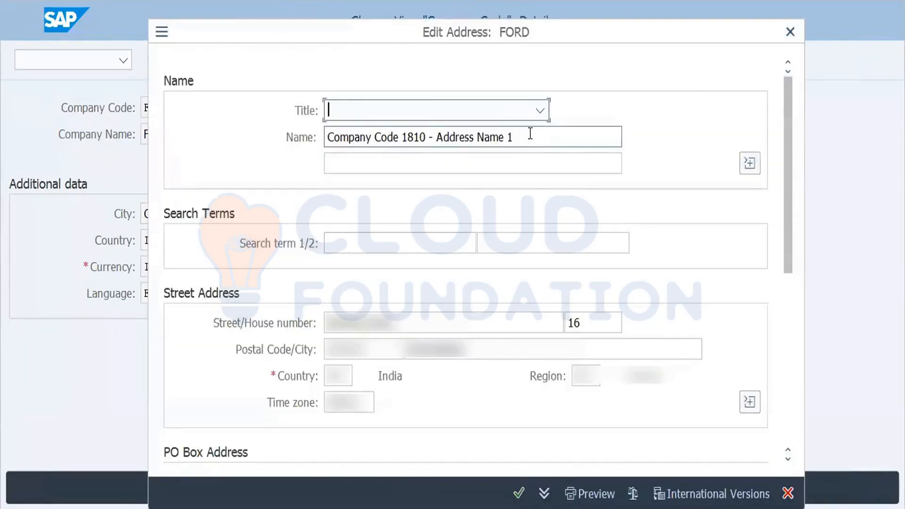
pyautogui.moveTo(530, 135); pyautogui.dragTo(318, 141)
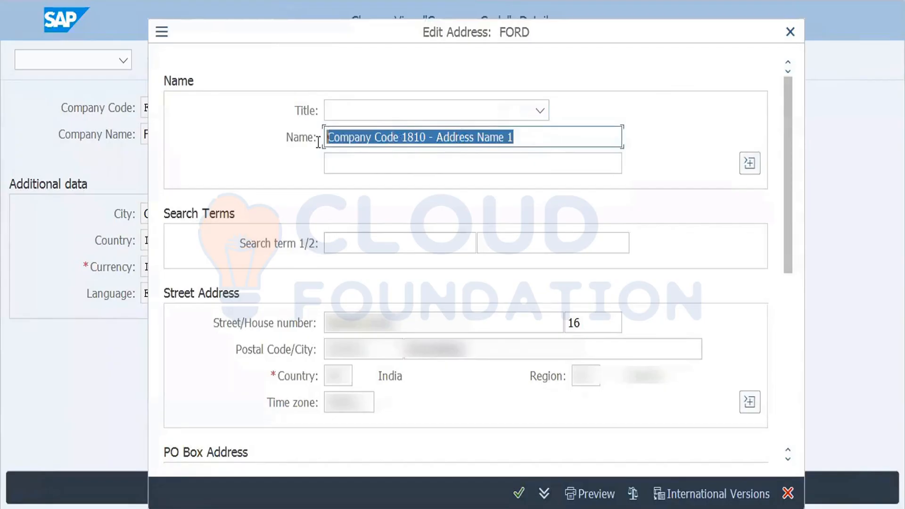
pyautogui.press('BackSpace')
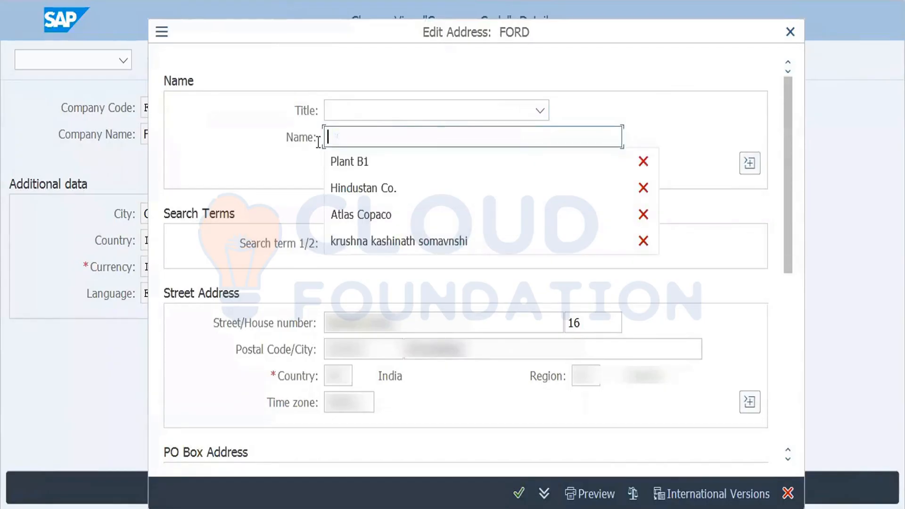
pyautogui.write('Ford')
pyautogui.press('Tab')
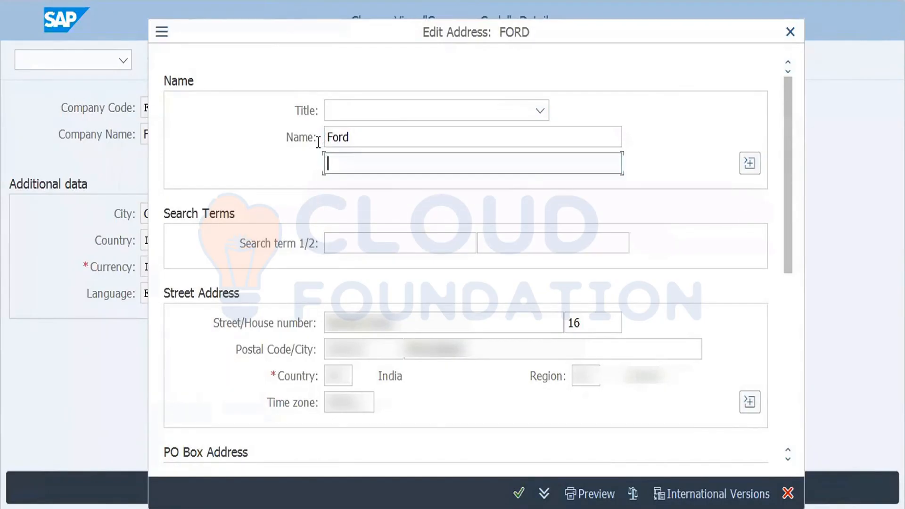
pyautogui.press('Tab')
pyautogui.press('Tab')
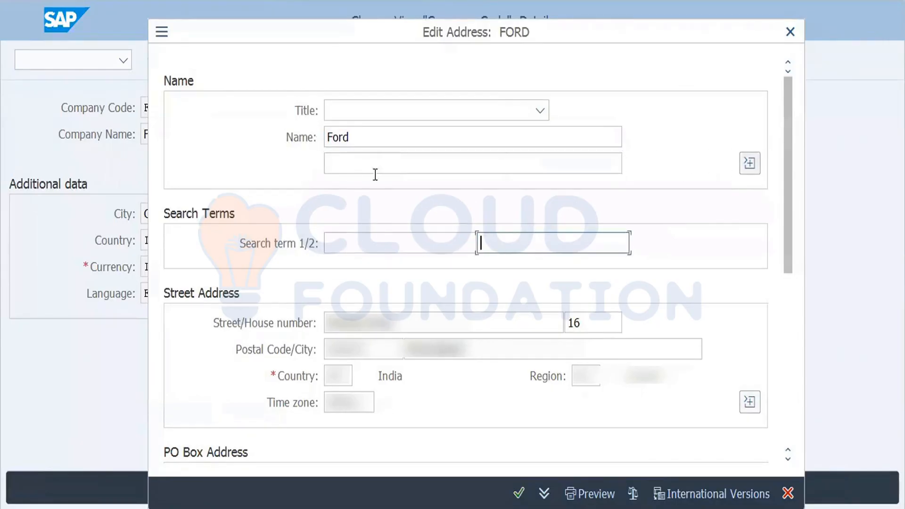
# - Replace the postal code in the FORD street address and set its city to Mumbai
pyautogui.moveTo(398, 326); pyautogui.dragTo(355, 334)
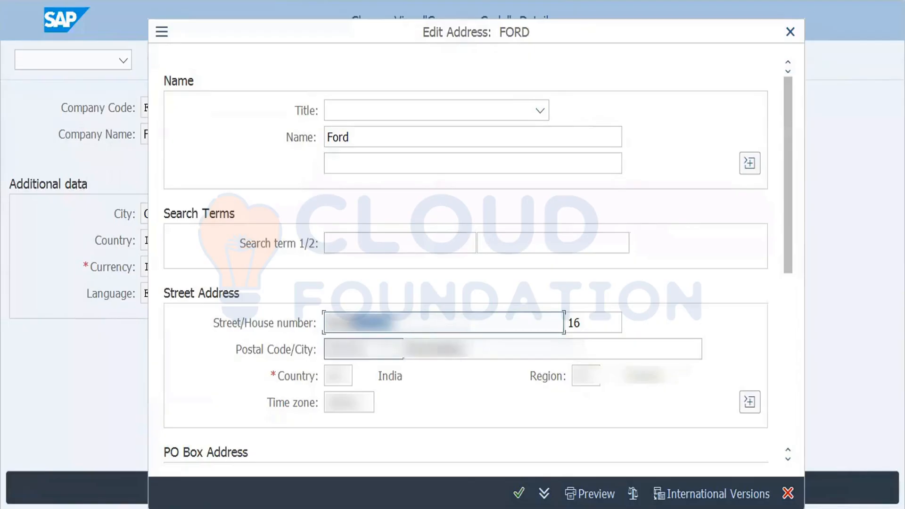
pyautogui.click(363, 358)
pyautogui.moveTo(364, 359); pyautogui.dragTo(295, 365)
pyautogui.press('BackSpace')
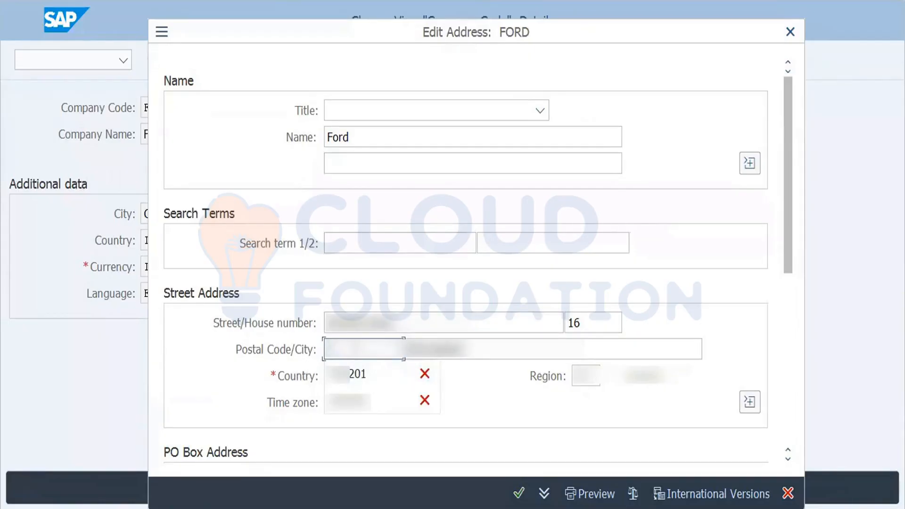
pyautogui.write('000')
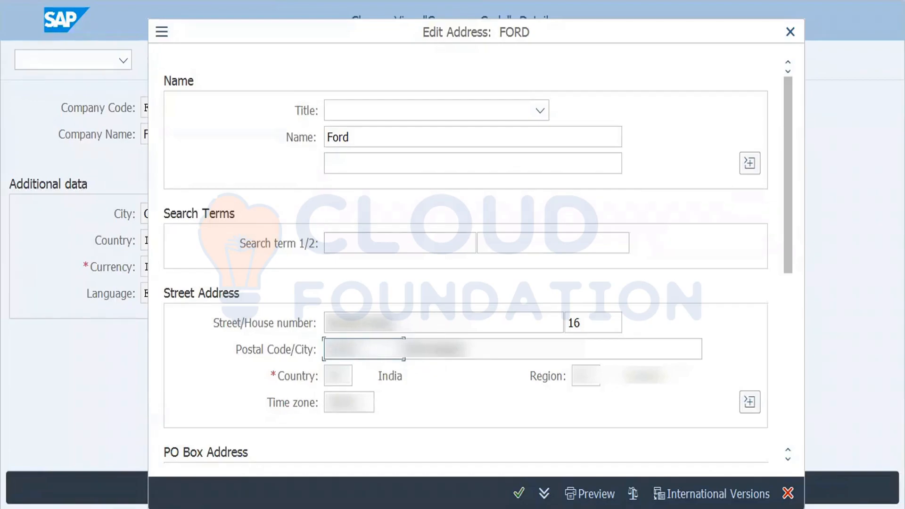
pyautogui.write('00')
pyautogui.moveTo(468, 350); pyautogui.dragTo(396, 349)
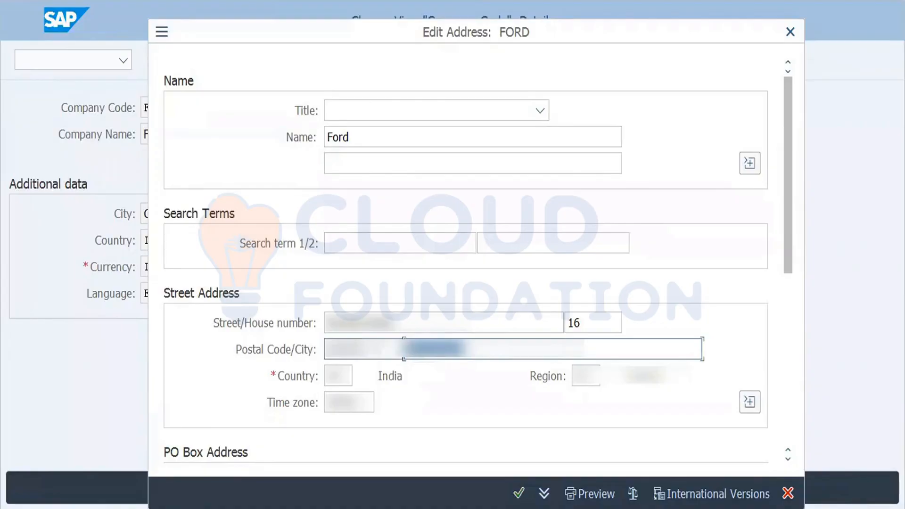
pyautogui.click(364, 349)
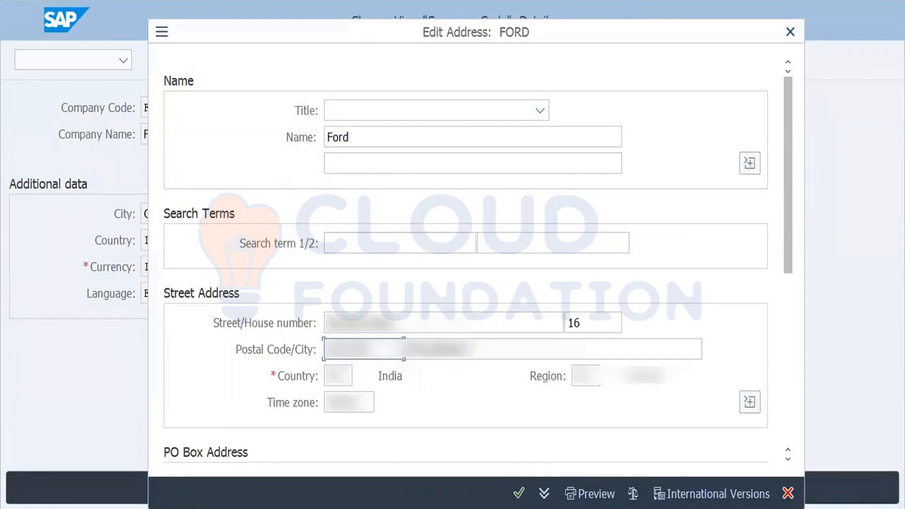
pyautogui.moveTo(467, 350); pyautogui.dragTo(397, 350)
pyautogui.write('M')
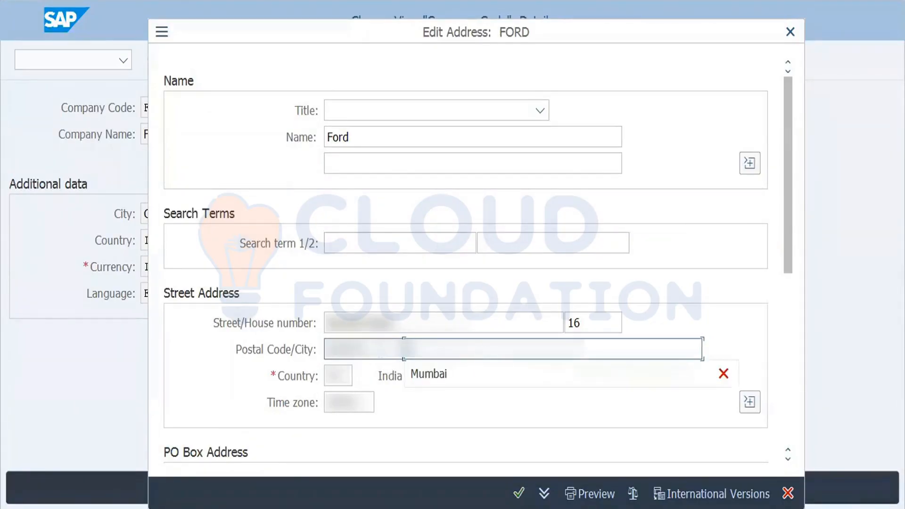
pyautogui.write('umb')
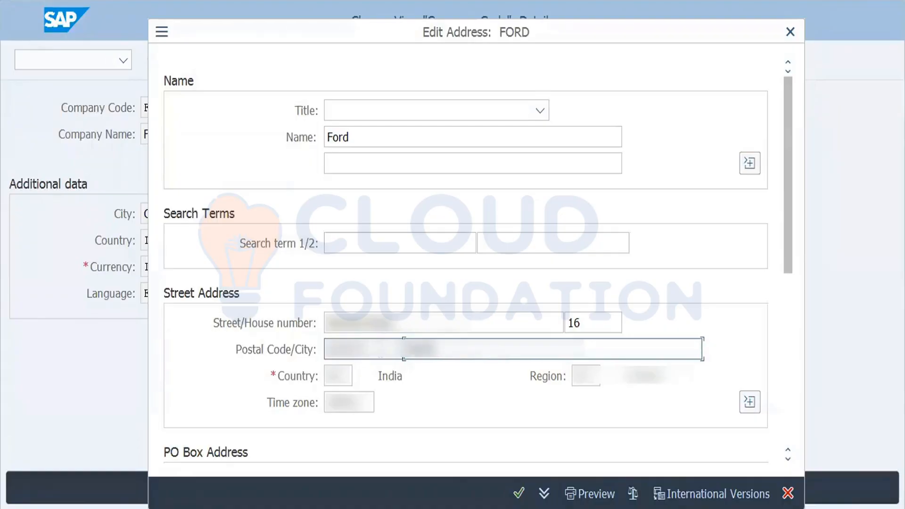
pyautogui.write('ai')
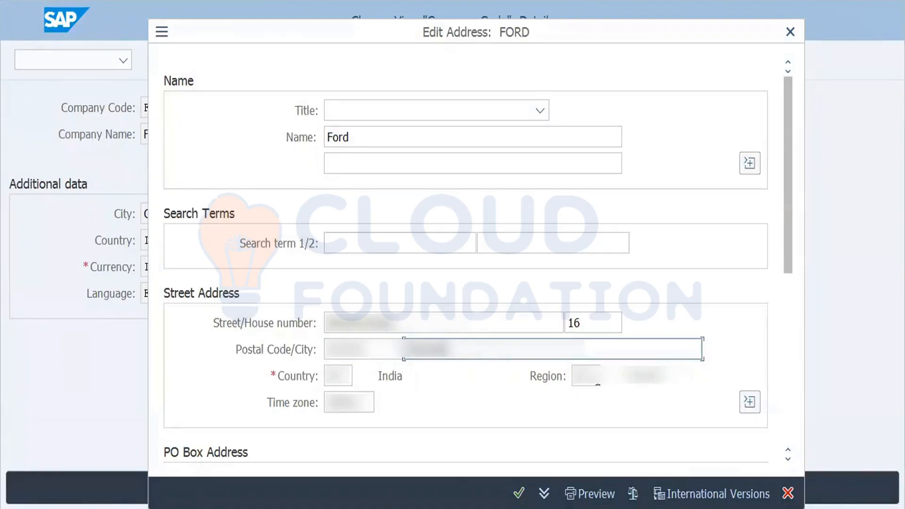
# - Edit the region in the FORD address, accept the address data and save the company code
pyautogui.click(587, 376)
pyautogui.press('BackSpace')
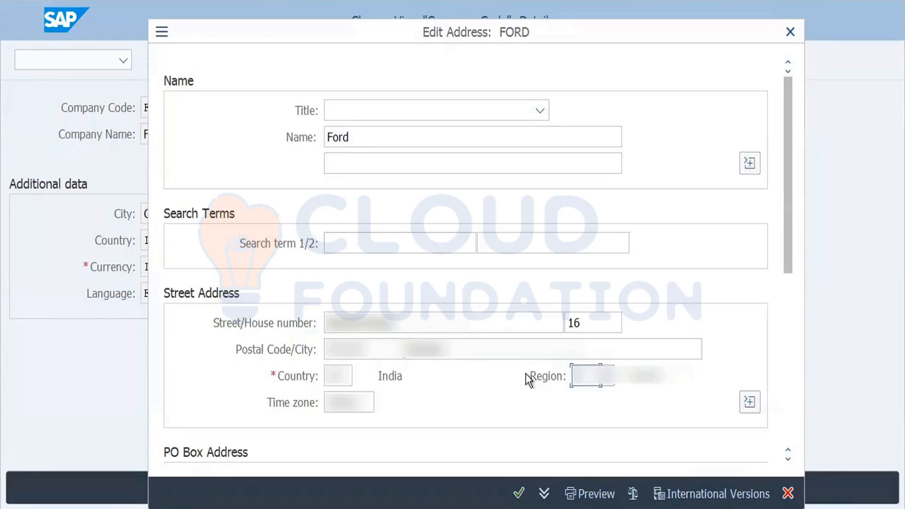
pyautogui.press('Return')
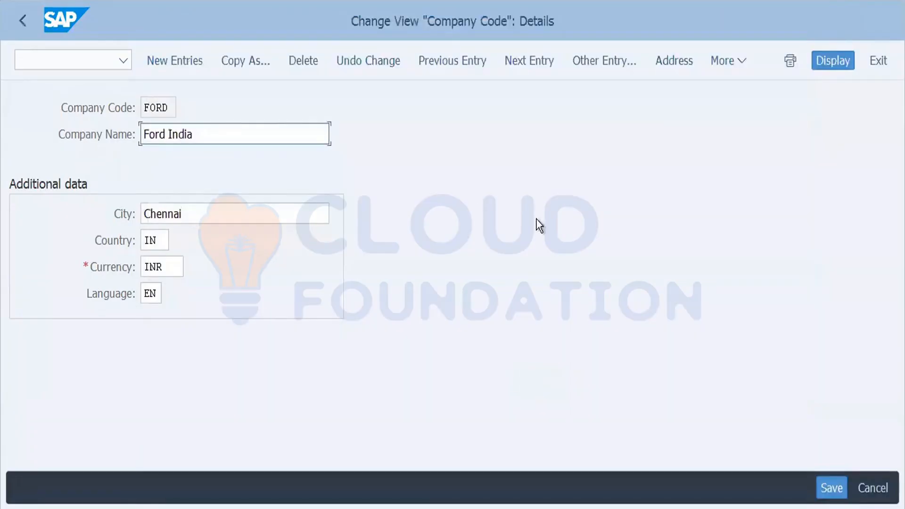
pyautogui.click(831, 486)
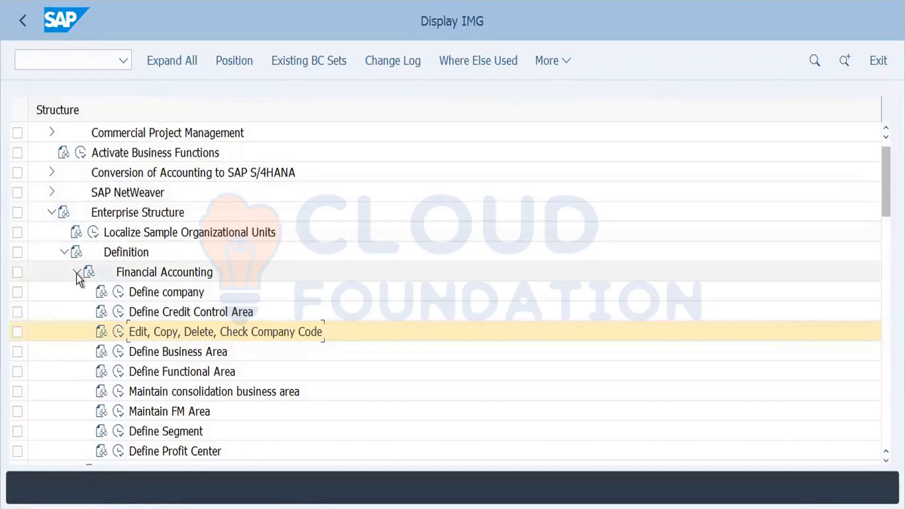
# - Collapse Financial Accounting and open the "Copy, delete, check plant" activity under Logistics - General
pyautogui.click(76, 273)
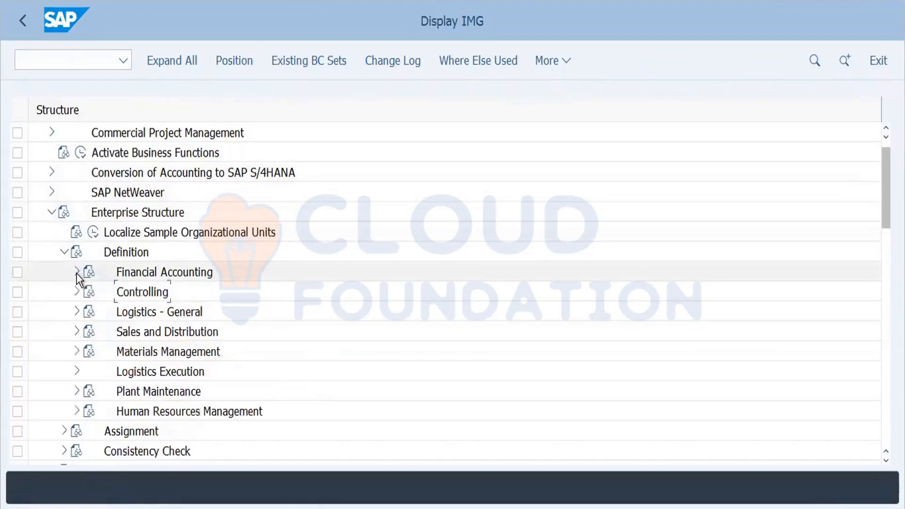
pyautogui.click(78, 312)
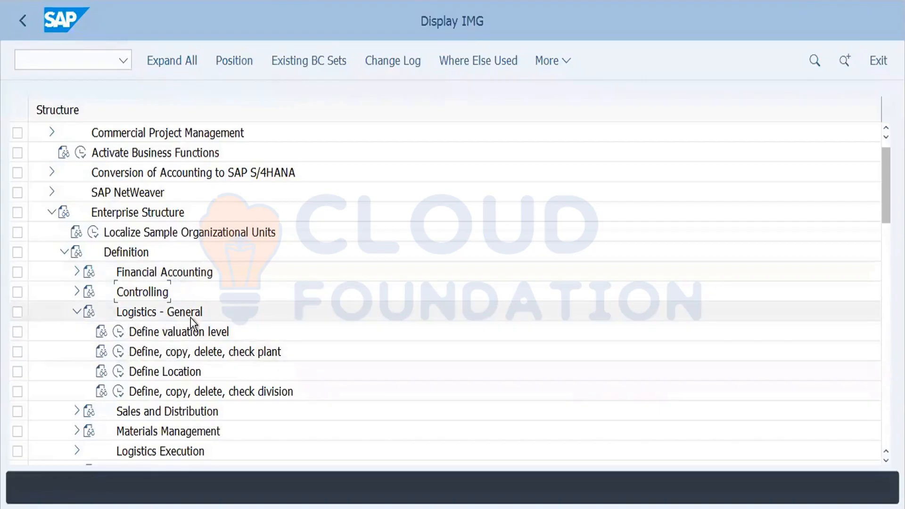
pyautogui.click(119, 352)
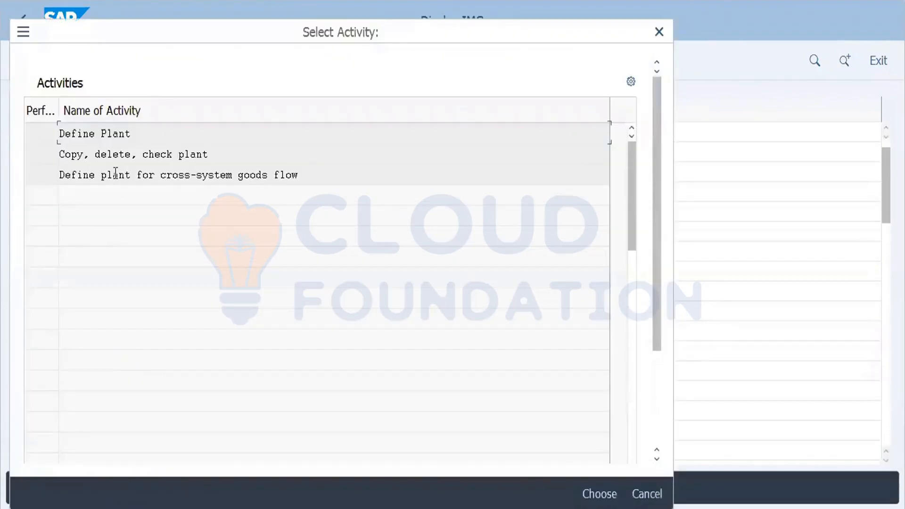
pyautogui.doubleClick(99, 153)
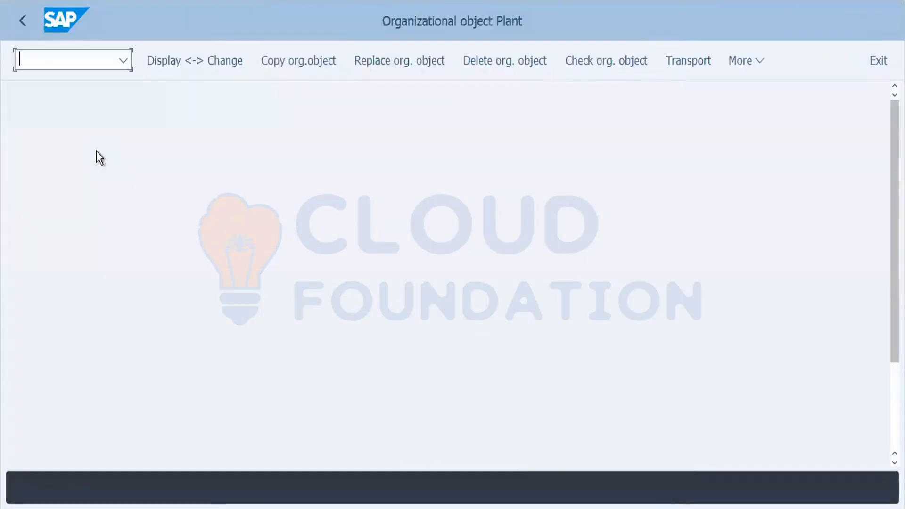
# - Start copying the plant organizational object from plant 1810 to plant FOR1
pyautogui.click(295, 66)
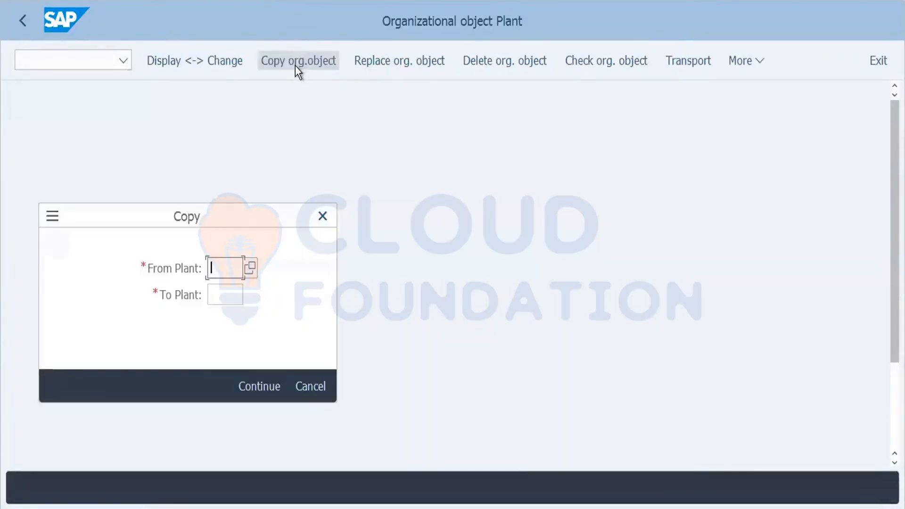
pyautogui.click(224, 268)
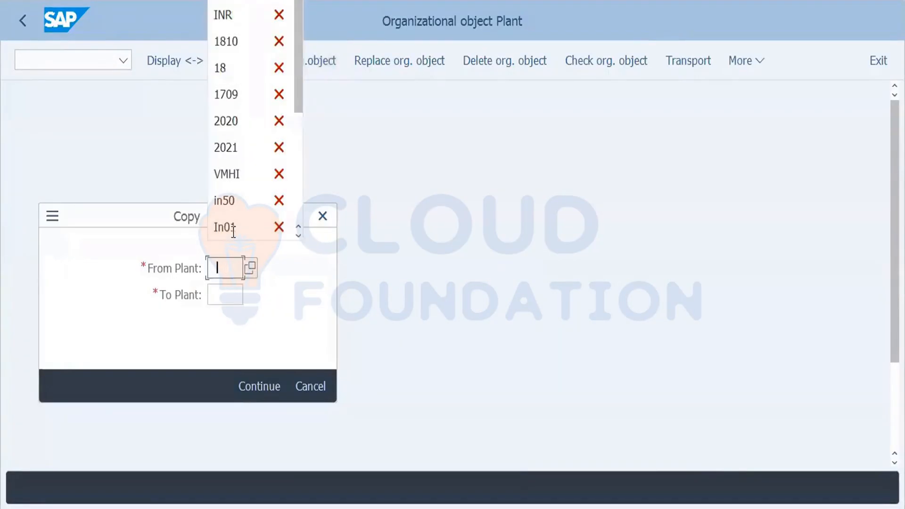
pyautogui.click(234, 41)
pyautogui.click(218, 296)
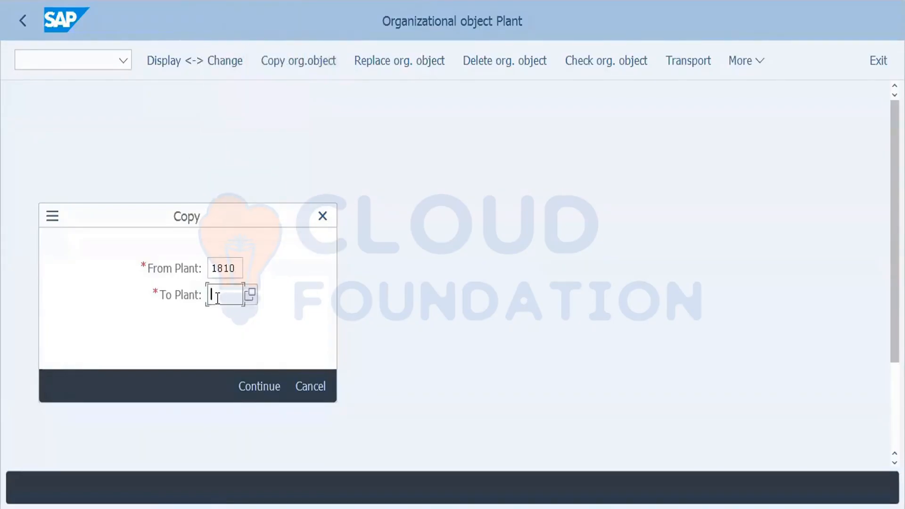
pyautogui.write('Fo')
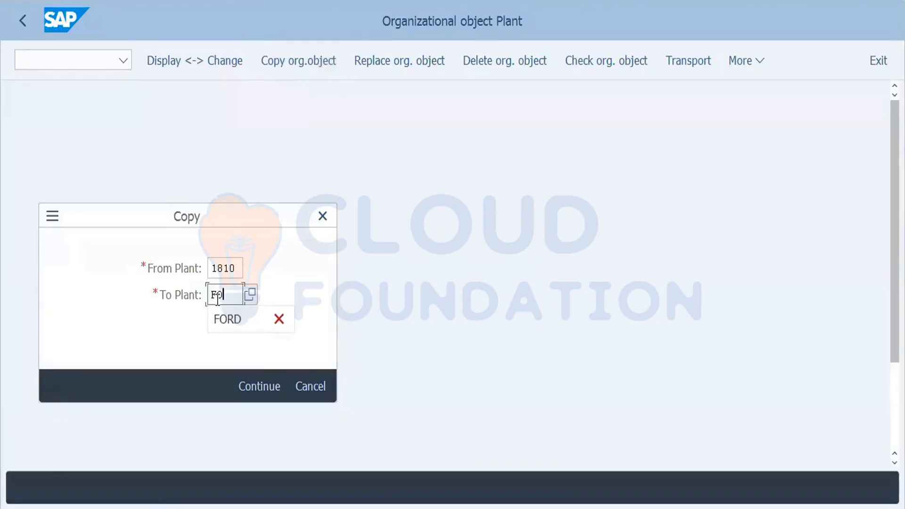
pyautogui.write('r1')
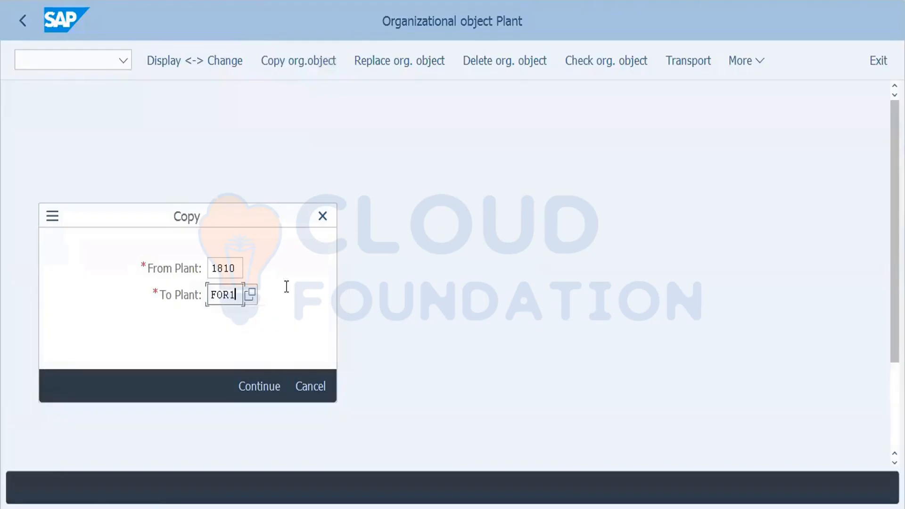
pyautogui.click(259, 391)
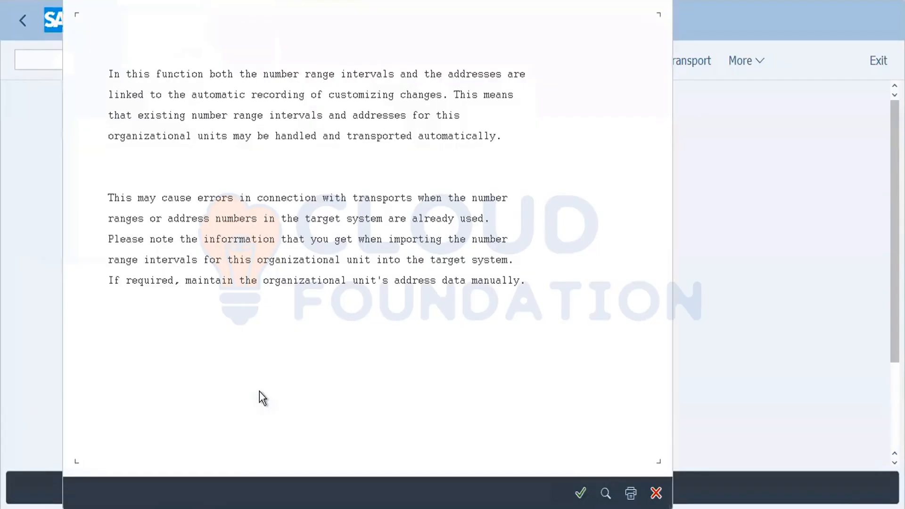
# - Agree to transport the number ranges for the 1810 to FOR1 copy under the request MM:Ford Configuration TR 7AM
pyautogui.click(581, 494)
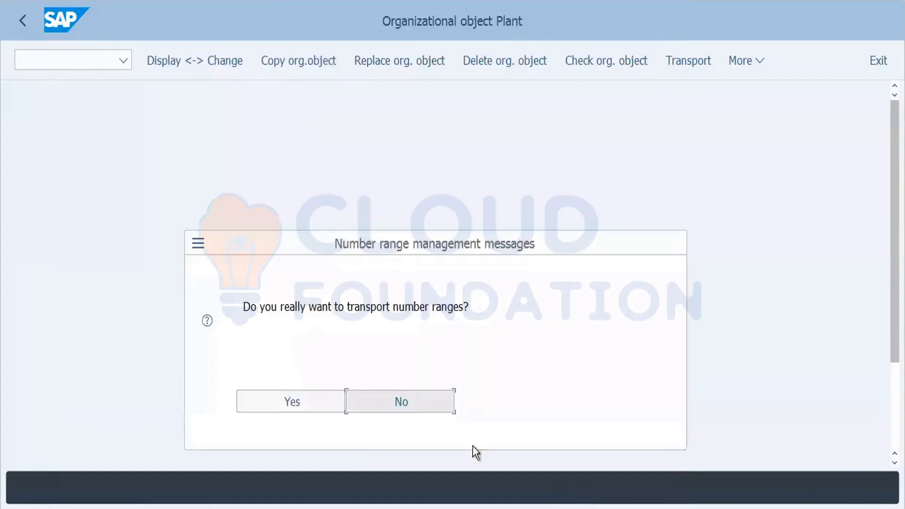
pyautogui.click(307, 404)
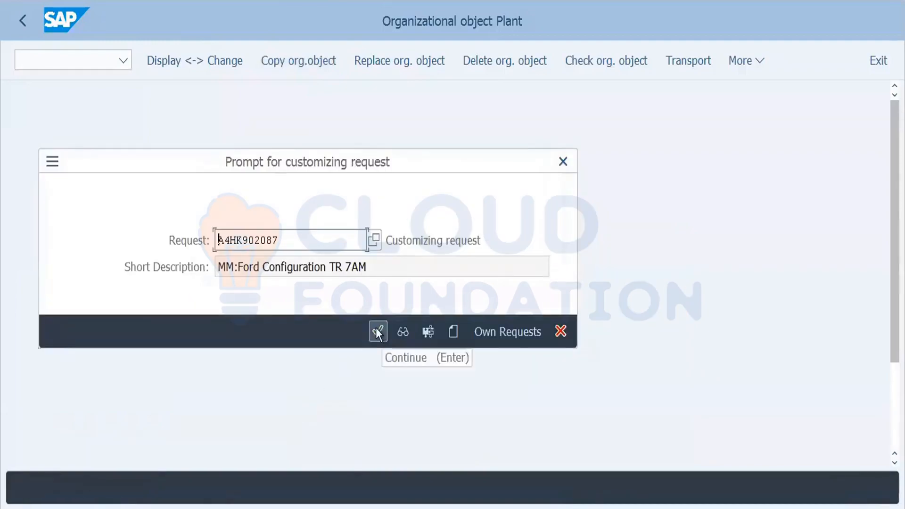
pyautogui.click(377, 331)
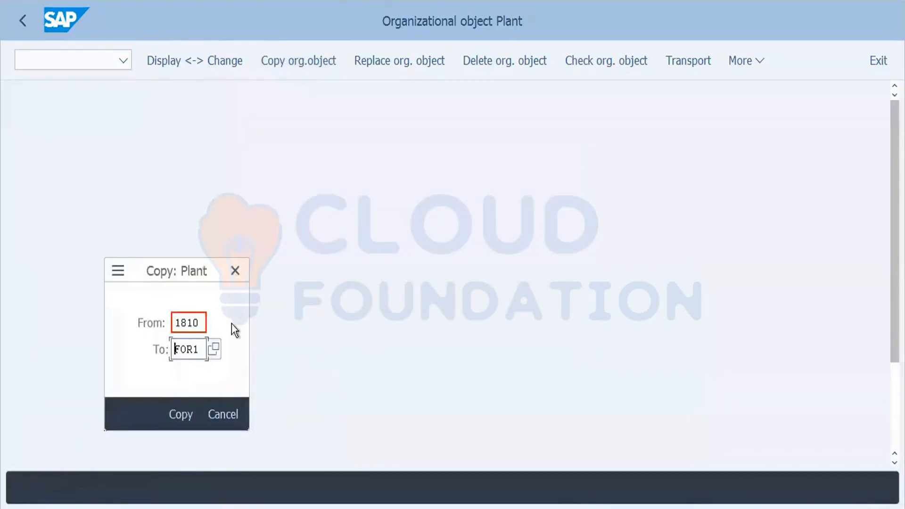
# - Run the copy of plant 1810 to FOR1, transport its intervals under the Ford request and check the completed activities
pyautogui.click(187, 415)
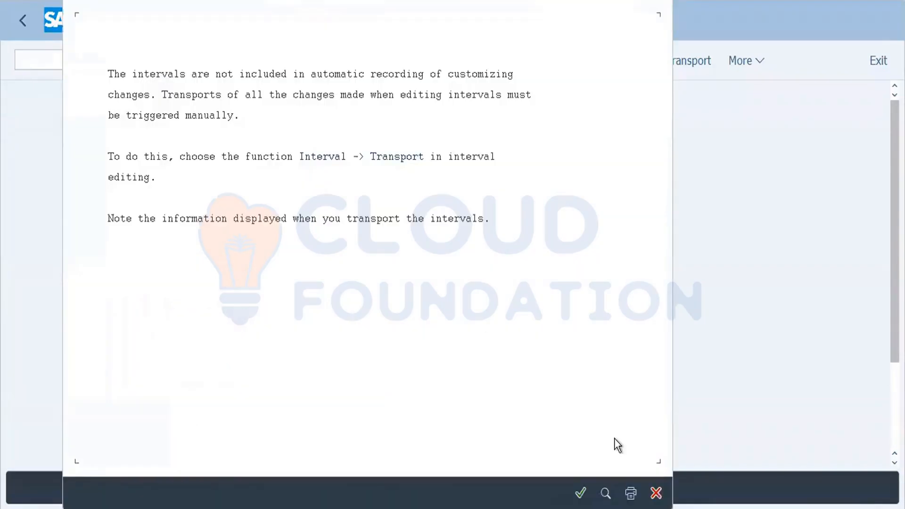
pyautogui.click(579, 498)
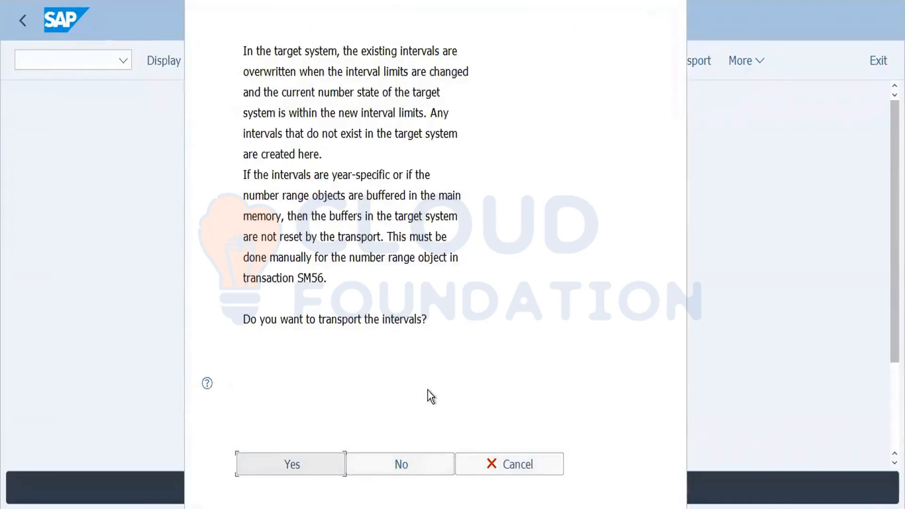
pyautogui.click(318, 463)
pyautogui.click(382, 359)
pyautogui.click(317, 457)
pyautogui.click(380, 359)
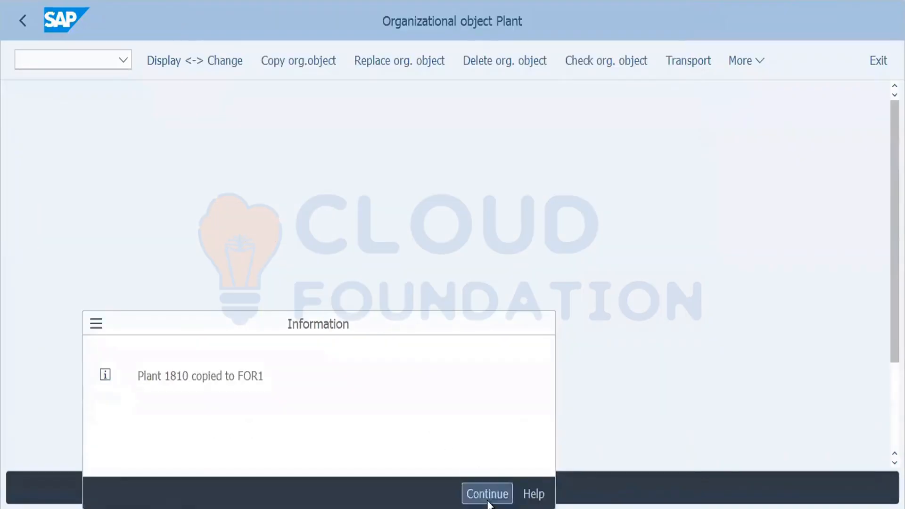
pyautogui.click(488, 501)
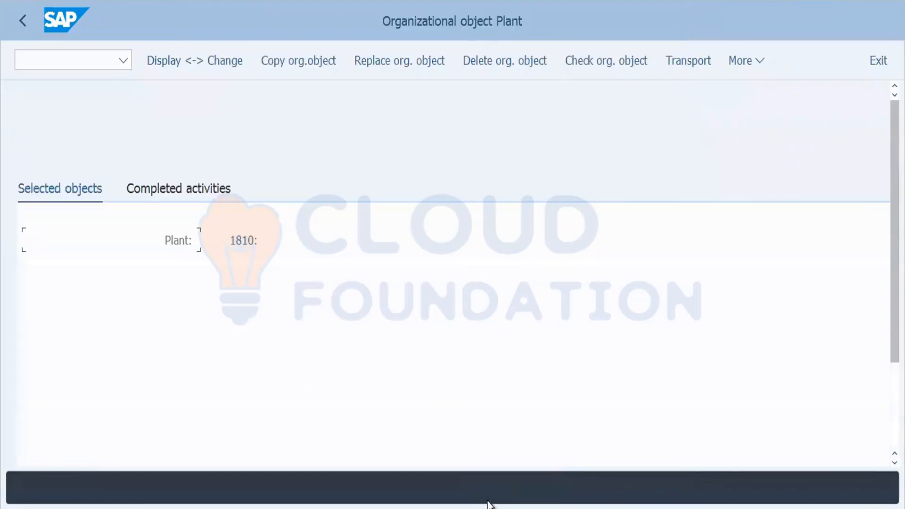
pyautogui.click(179, 188)
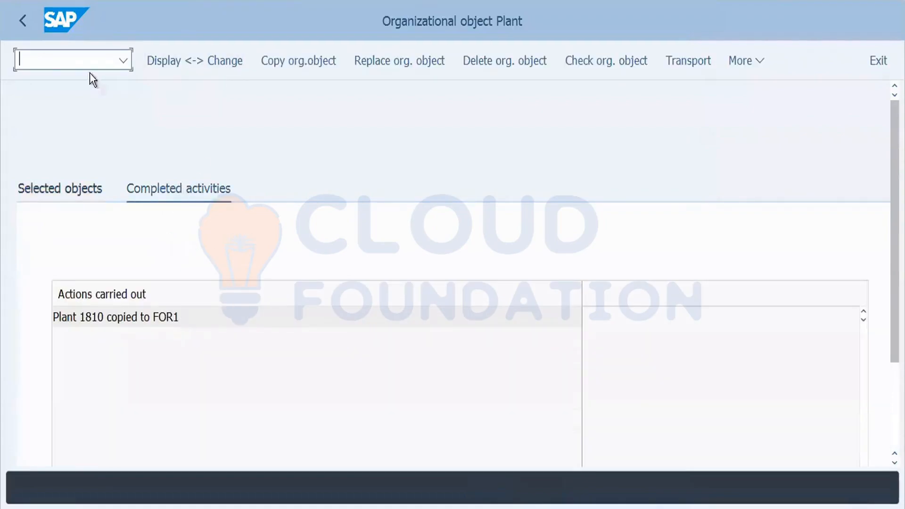
# - Reopen the "Copy, delete, check plant" activity and start copying plant FOR1 to plant FOR2
pyautogui.click(21, 24)
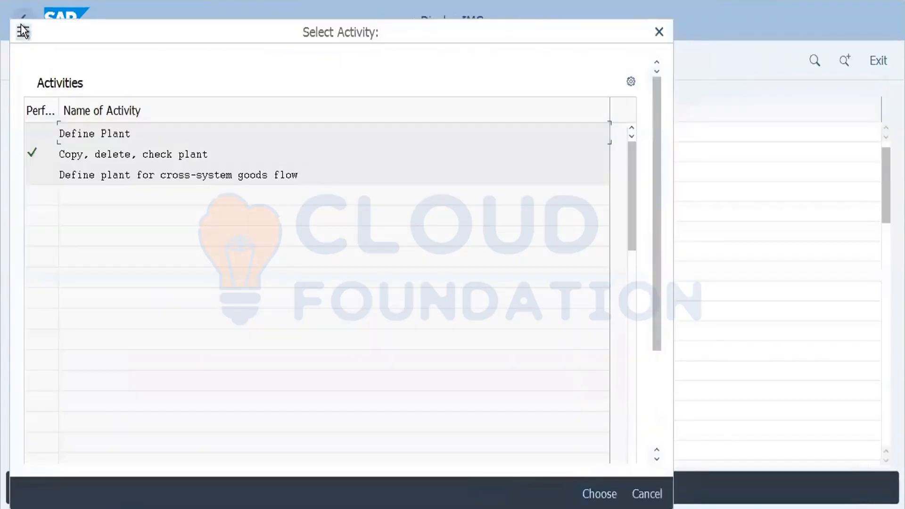
pyautogui.doubleClick(127, 154)
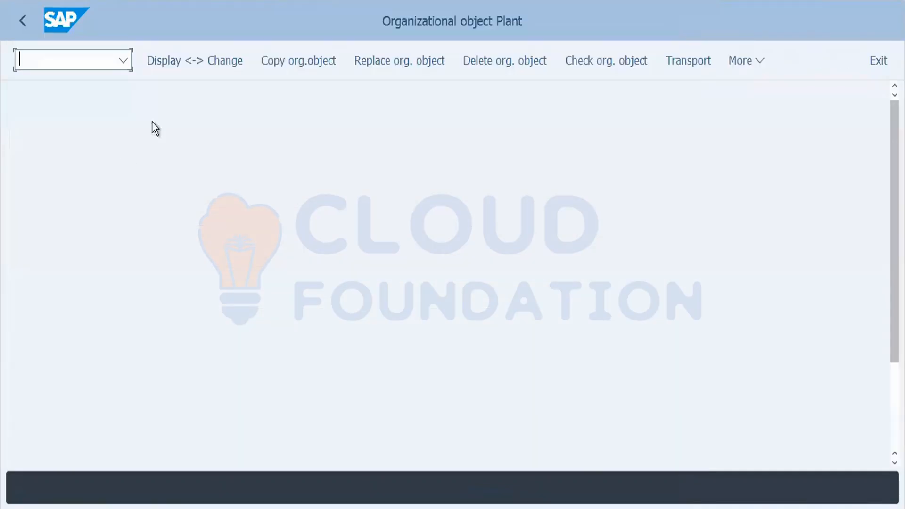
pyautogui.click(316, 64)
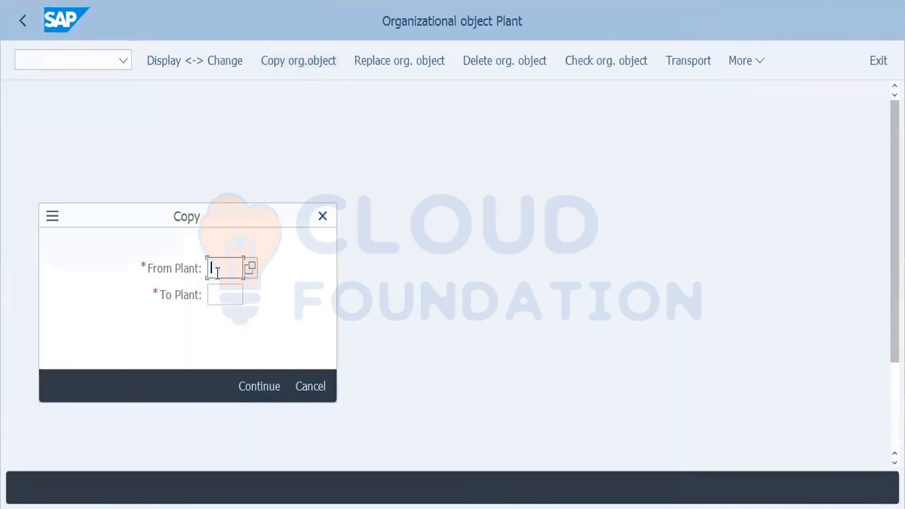
pyautogui.click(224, 267)
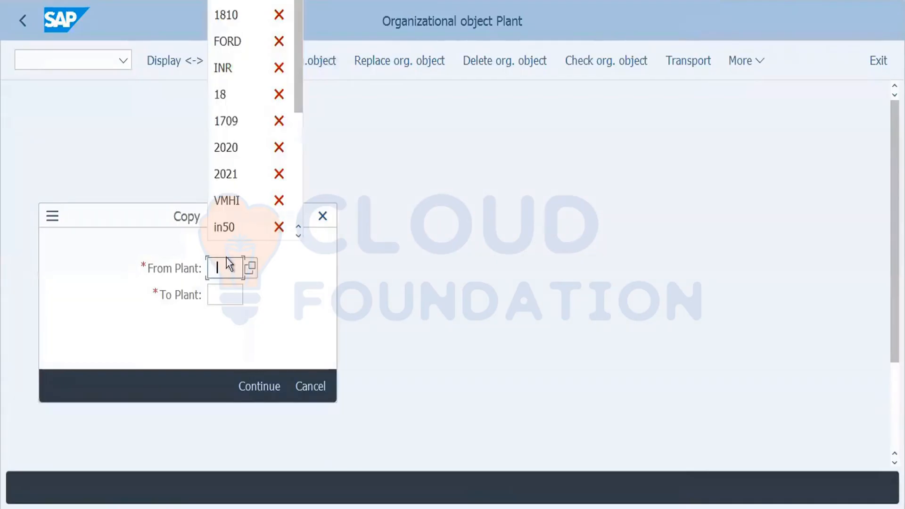
pyautogui.write('F')
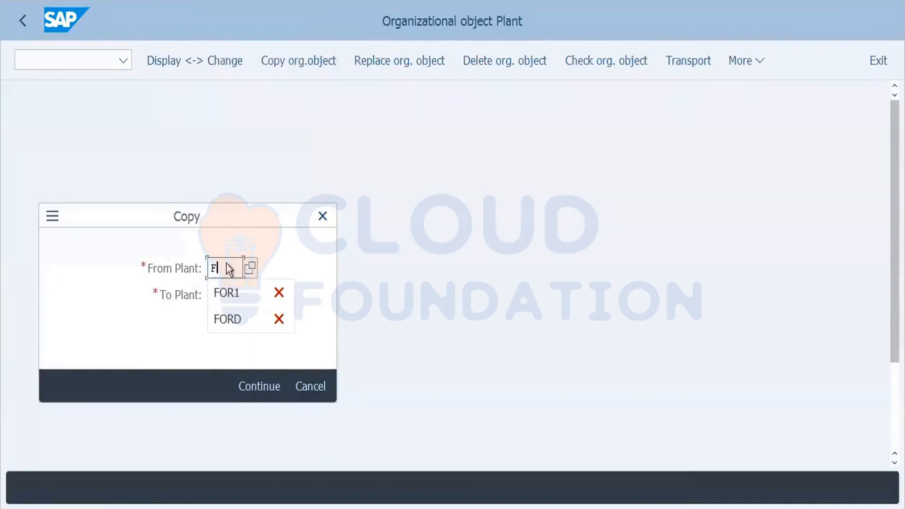
pyautogui.write('OR1')
pyautogui.press('Tab')
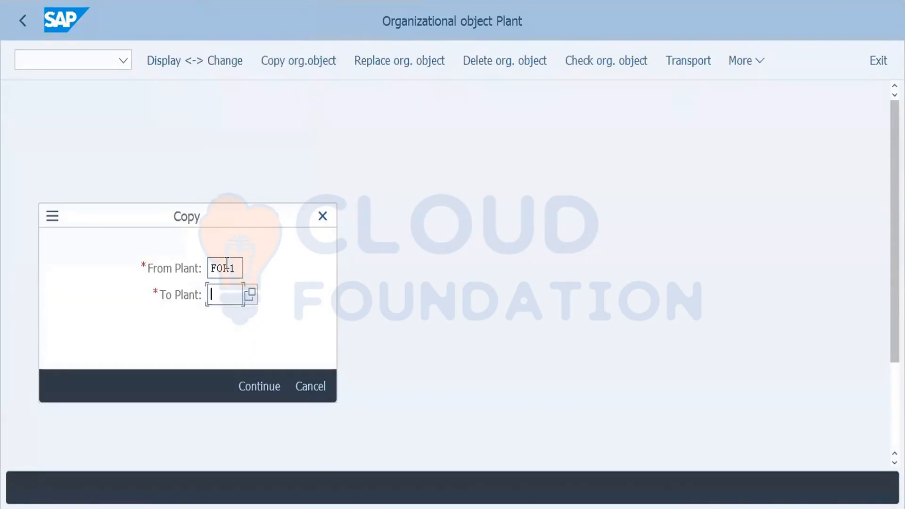
pyautogui.write('FOR2')
pyautogui.click(270, 387)
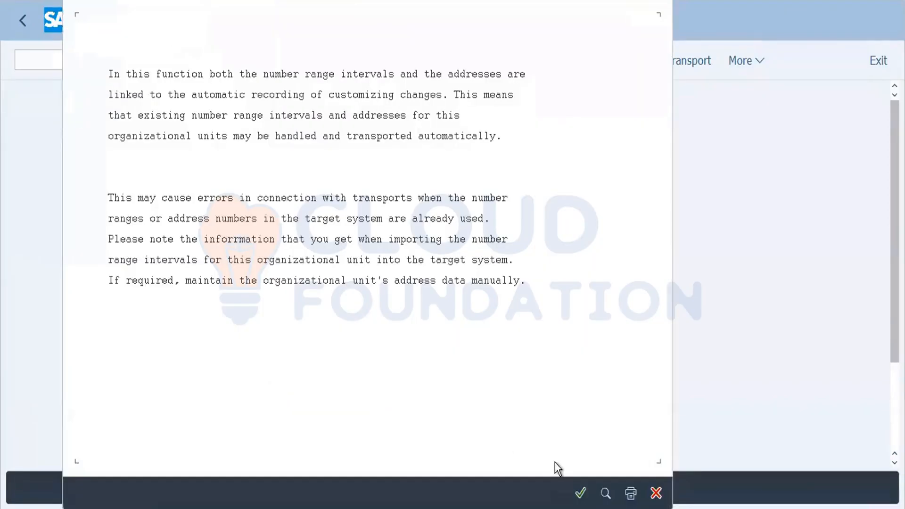
# - Agree to transport the number ranges for the FOR1 to FOR2 copy and accept the Ford customizing request
pyautogui.click(581, 494)
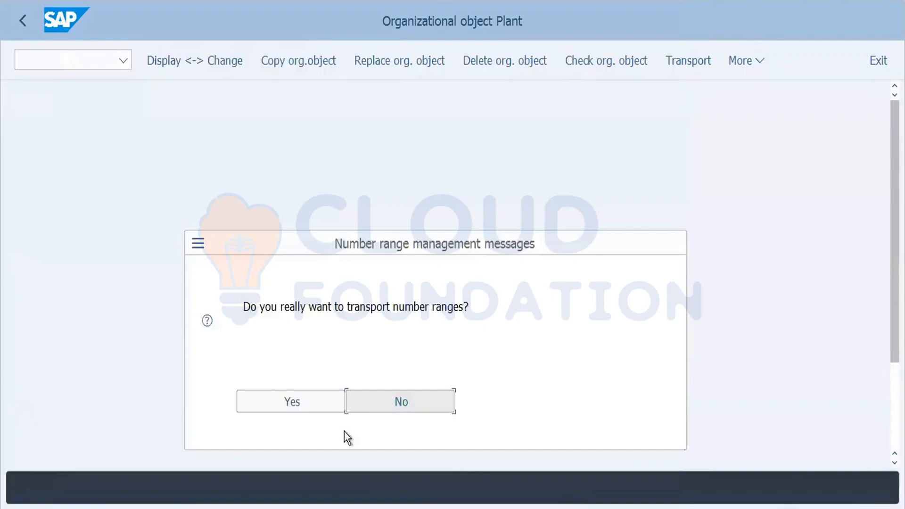
pyautogui.click(294, 407)
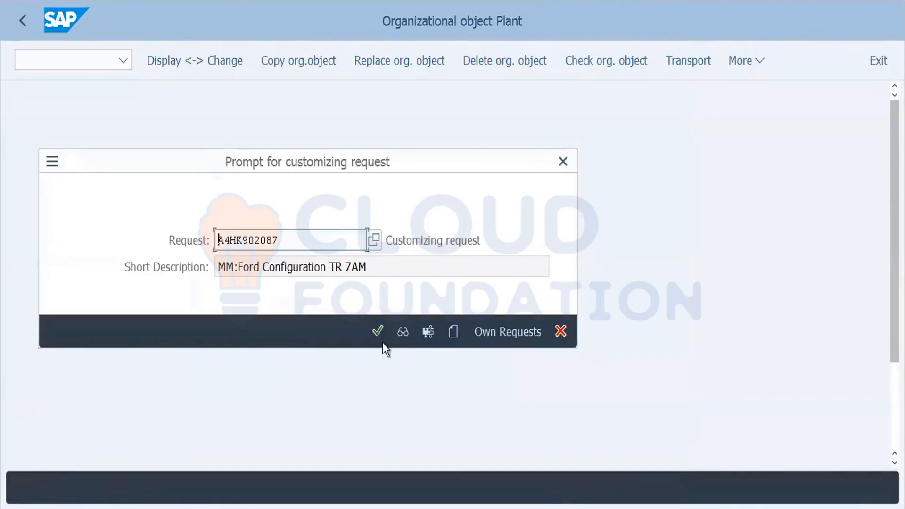
pyautogui.click(378, 332)
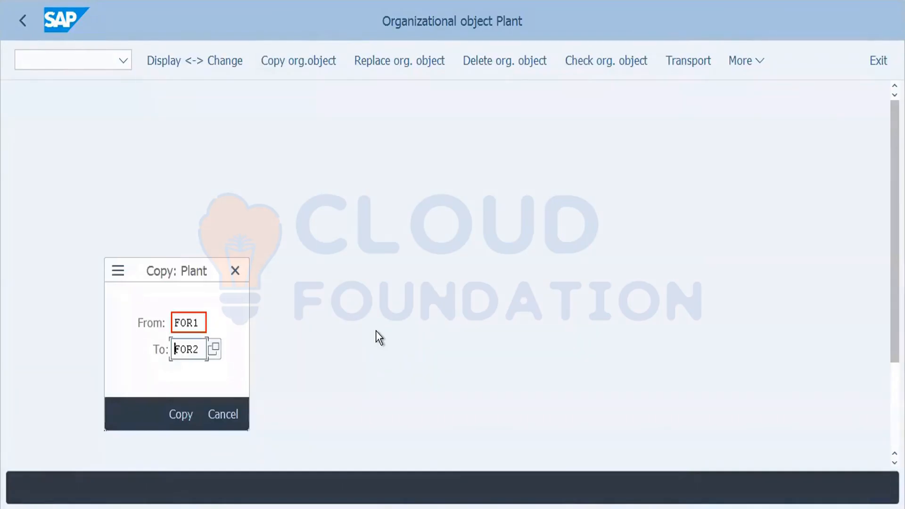
# - Run the copy of plant FOR1 to FOR2, transport its intervals under the Ford request and review the completed activities
pyautogui.click(182, 415)
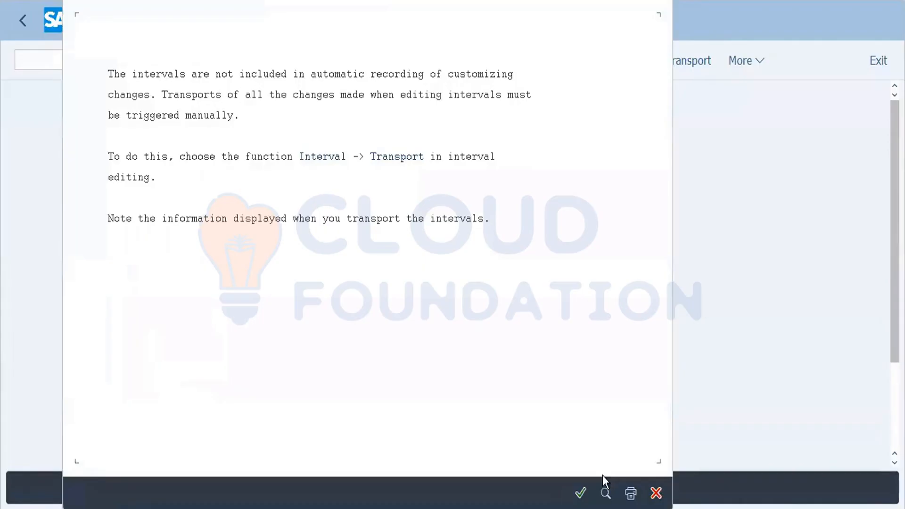
pyautogui.click(582, 494)
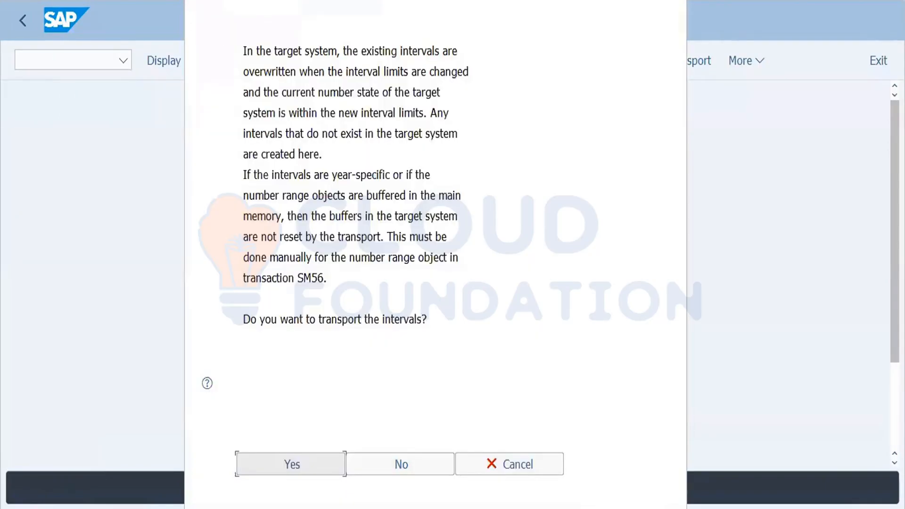
pyautogui.click(304, 462)
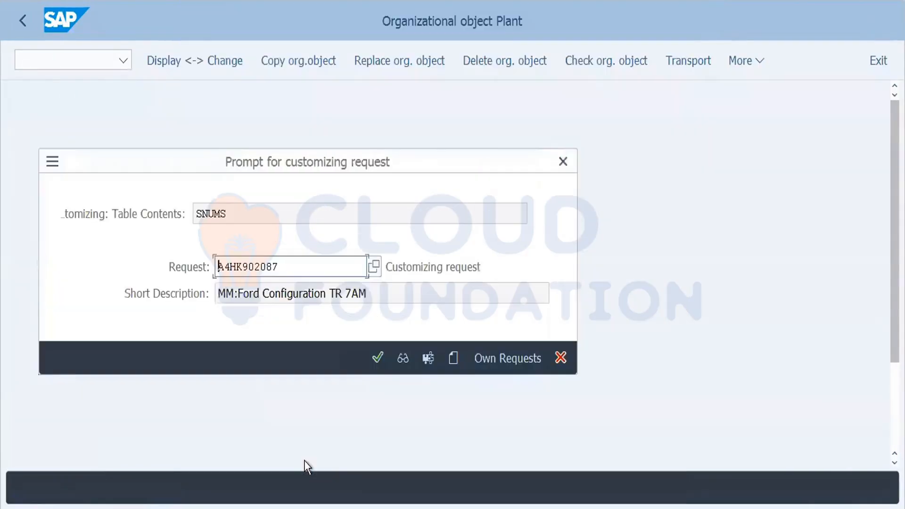
pyautogui.click(378, 360)
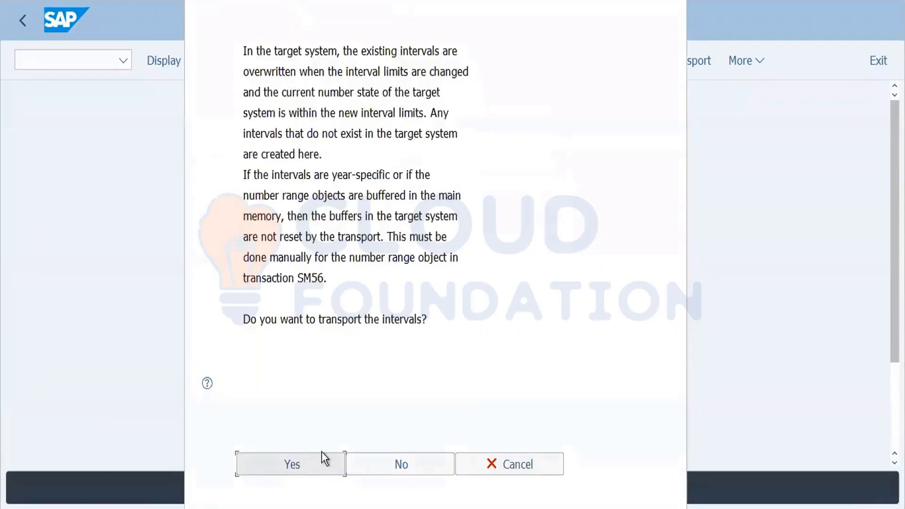
pyautogui.click(324, 454)
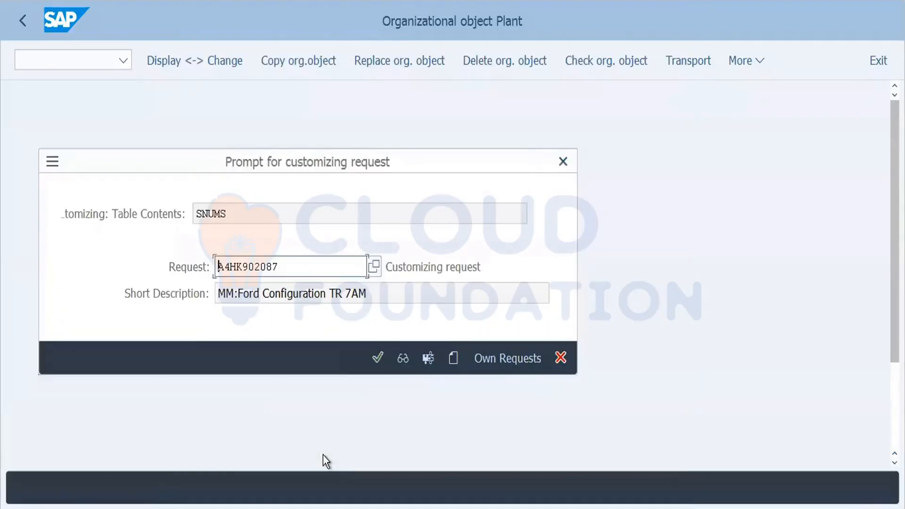
pyautogui.click(378, 360)
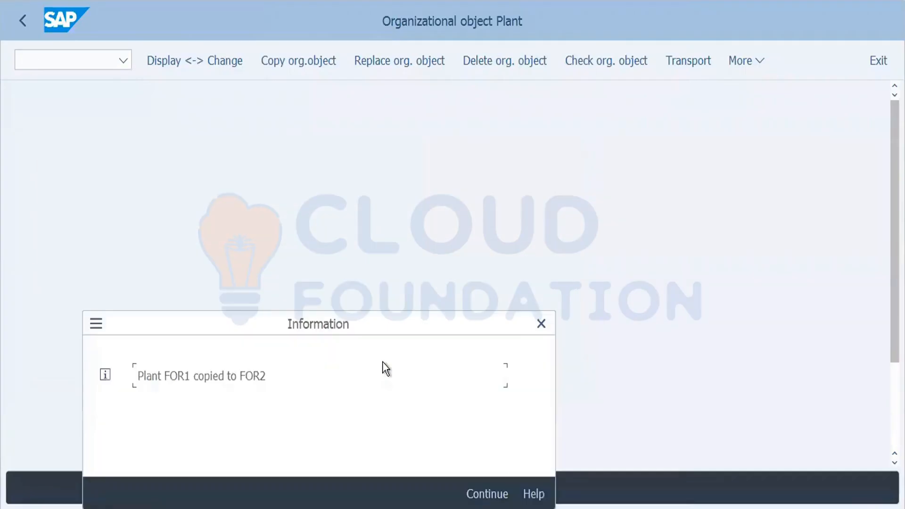
pyautogui.click(488, 494)
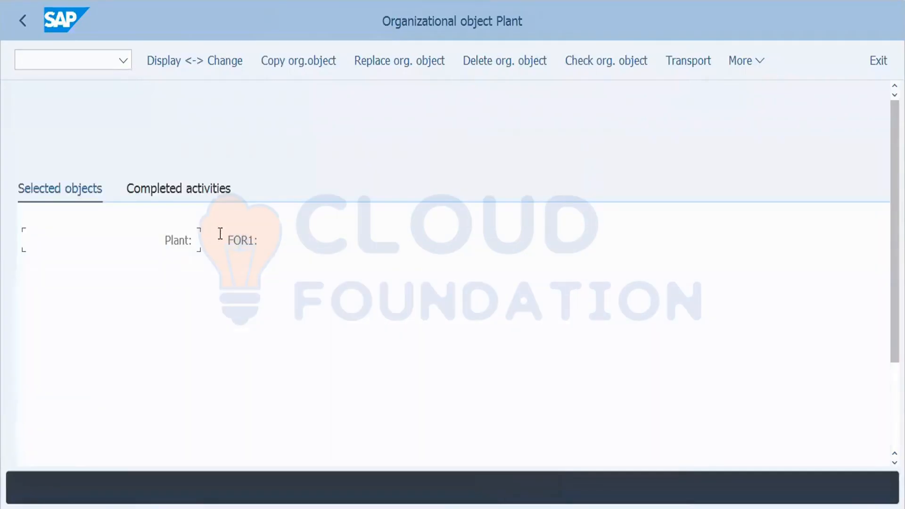
pyautogui.click(200, 181)
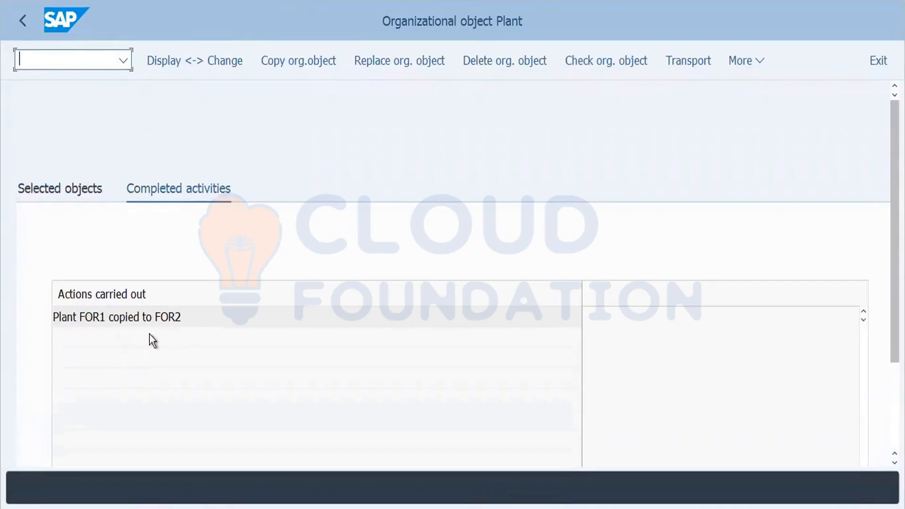
# - Open the "Define Plant" activity and position the plants overview at entry FOR1
pyautogui.click(26, 19)
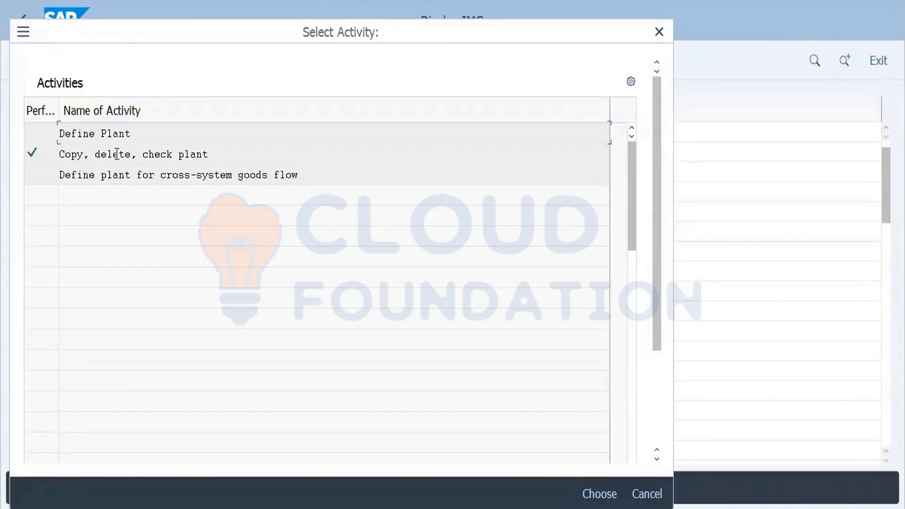
pyautogui.doubleClick(95, 138)
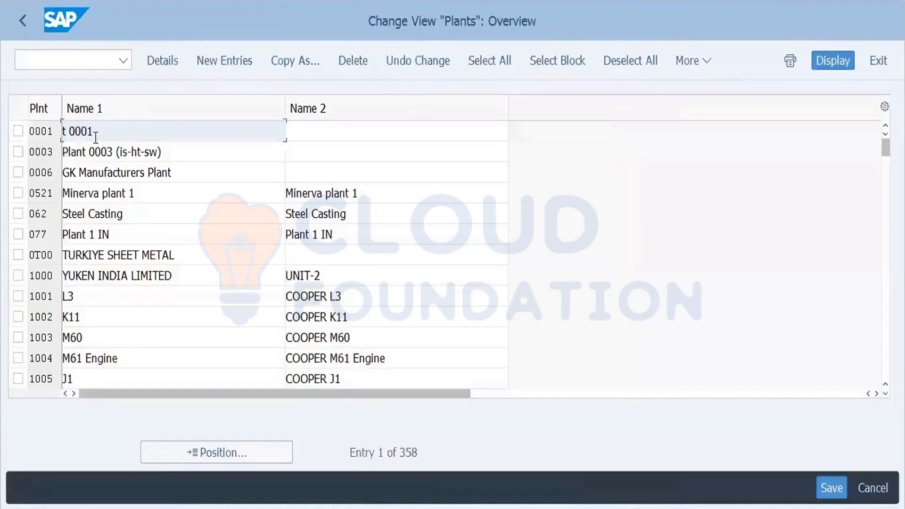
pyautogui.click(242, 455)
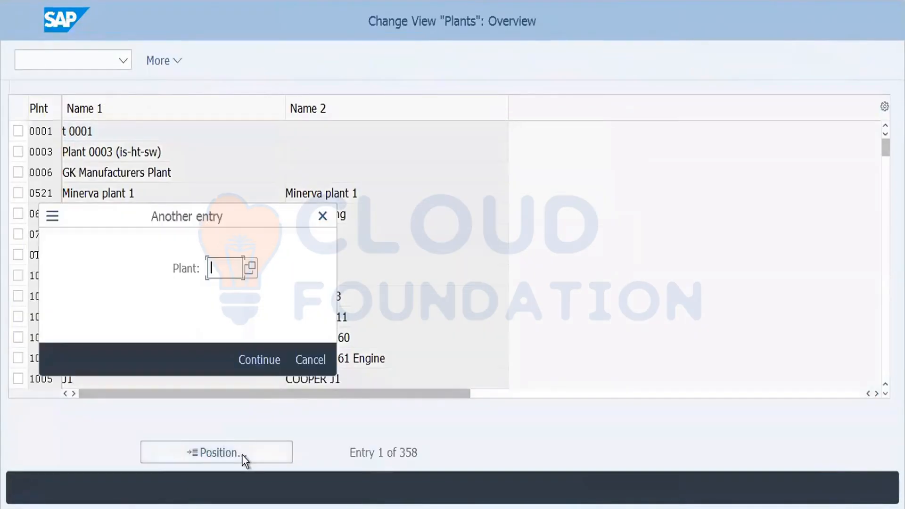
pyautogui.write('FOR1')
pyautogui.press('Return')
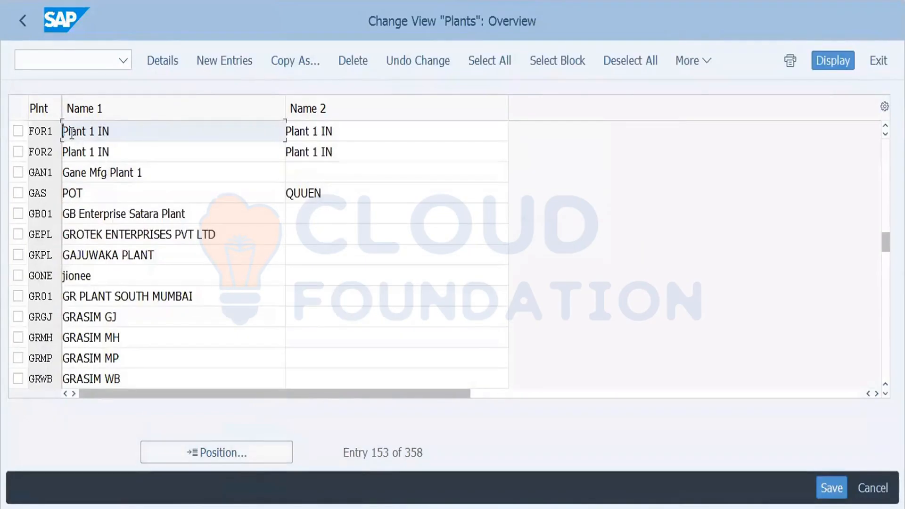
# - Set plant FOR1's Name 1 to "Ford Chenaai" and its Name 2 to "FORDC"
pyautogui.click(19, 133)
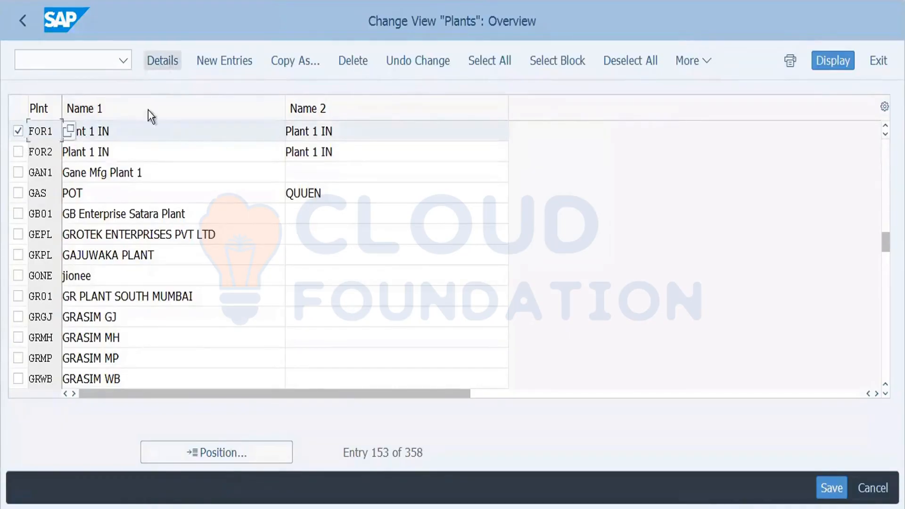
pyautogui.moveTo(110, 132); pyautogui.dragTo(22, 151)
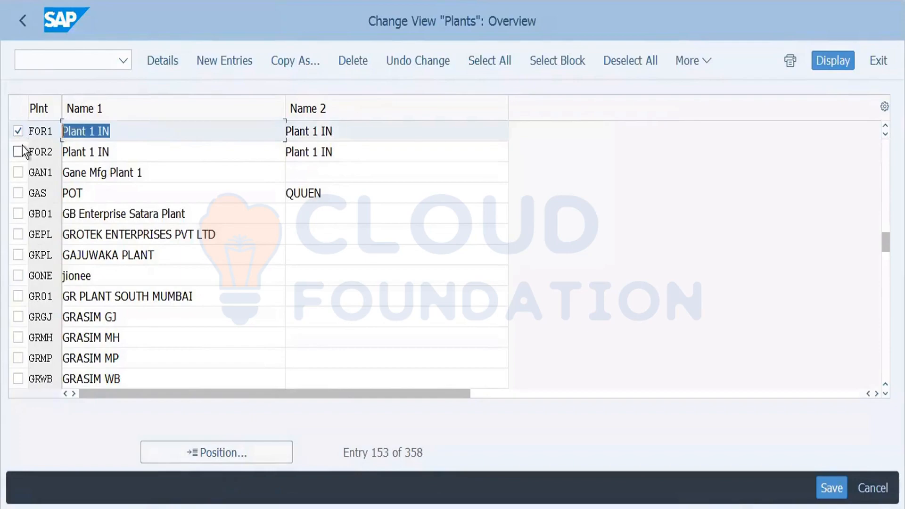
pyautogui.press('BackSpace')
pyautogui.write('For')
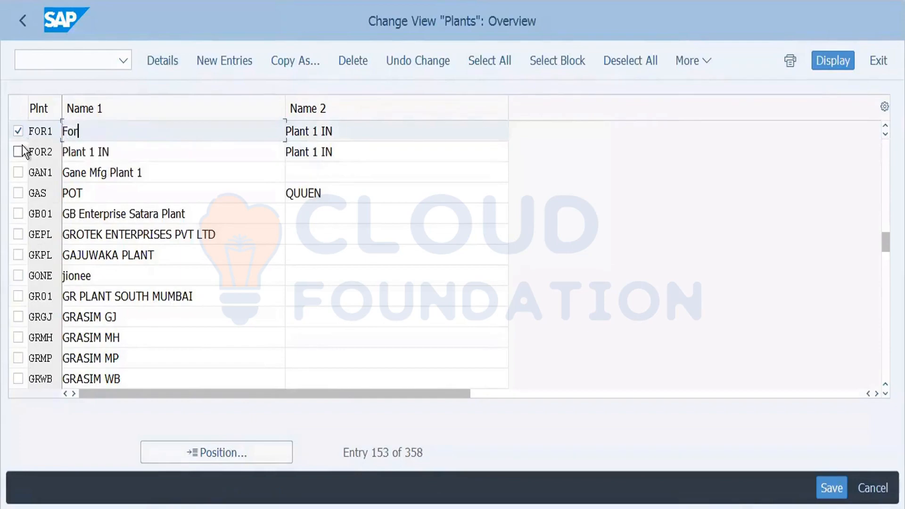
pyautogui.write('d Chenaai')
pyautogui.press('Tab')
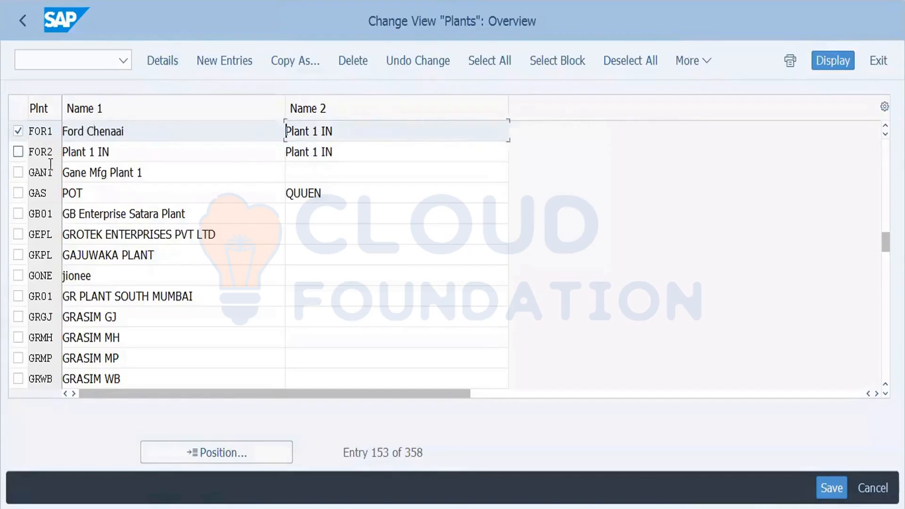
pyautogui.click(339, 133)
pyautogui.hotkey('shift', 'Home')
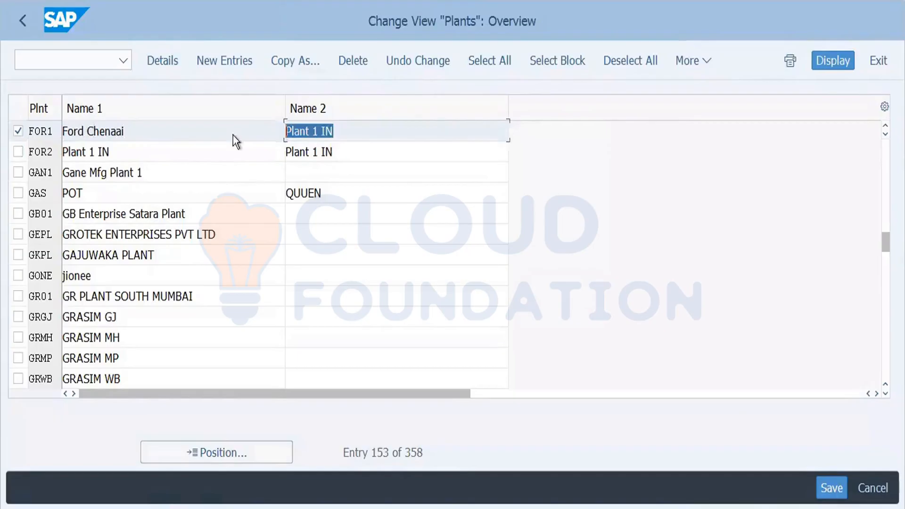
pyautogui.press('BackSpace')
pyautogui.write('FORDC')
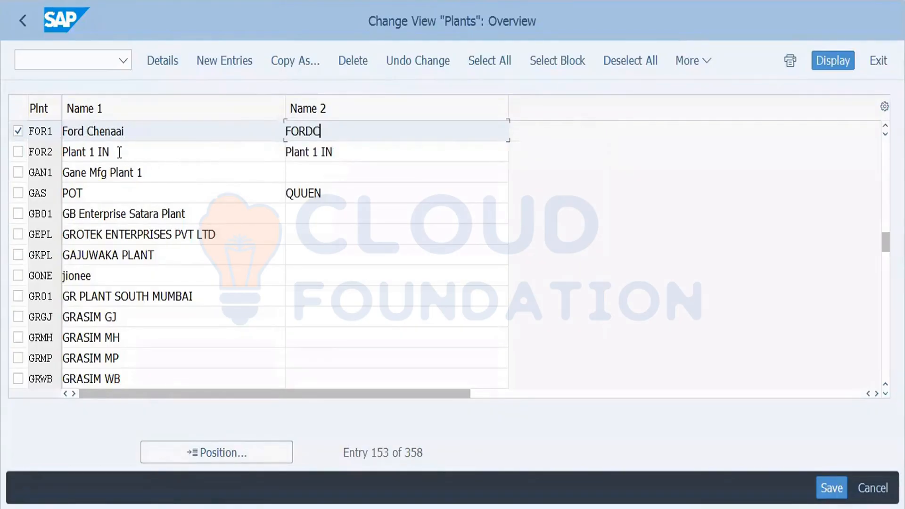
# - Name plant FOR2 "Ford Bangalore" with Name 2 "FORDB" and save the plants under the Ford customizing request
pyautogui.moveTo(120, 150); pyautogui.dragTo(41, 161)
pyautogui.press('BackSpace')
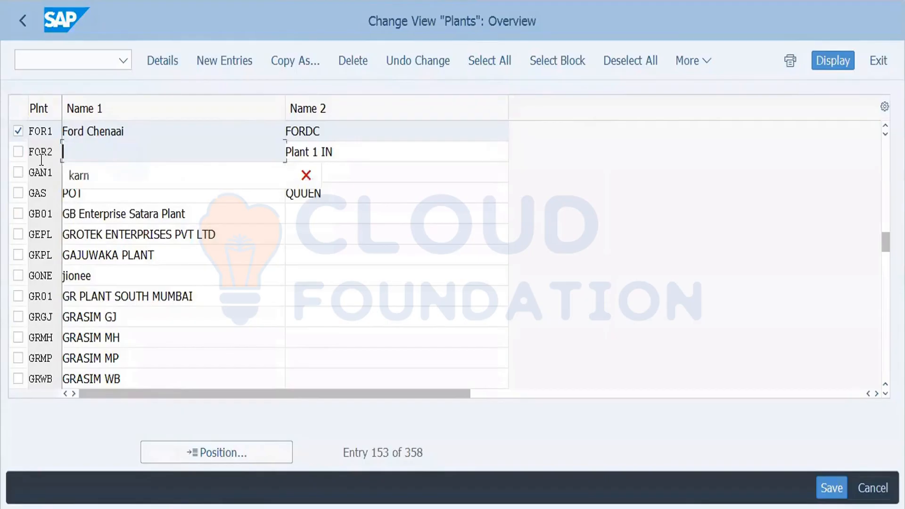
pyautogui.write('Ford Bn')
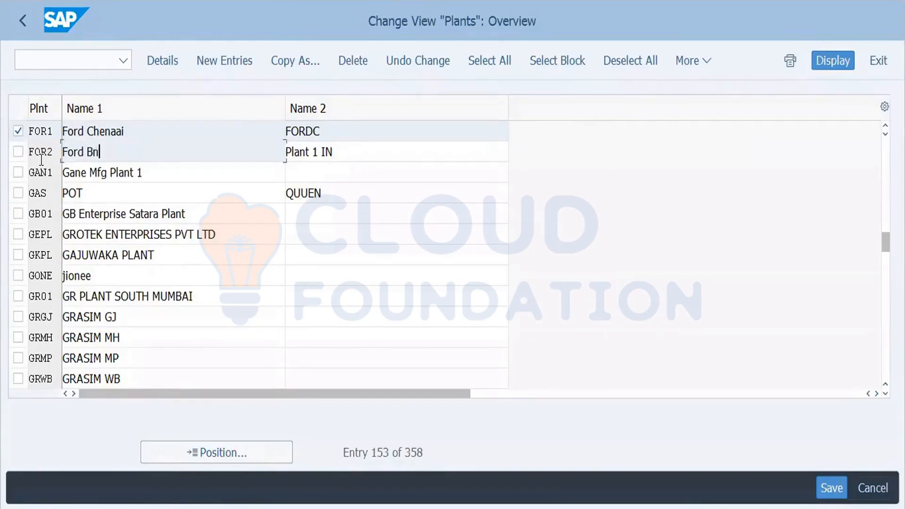
pyautogui.press('BackSpace')
pyautogui.write('angalore')
pyautogui.press('Tab')
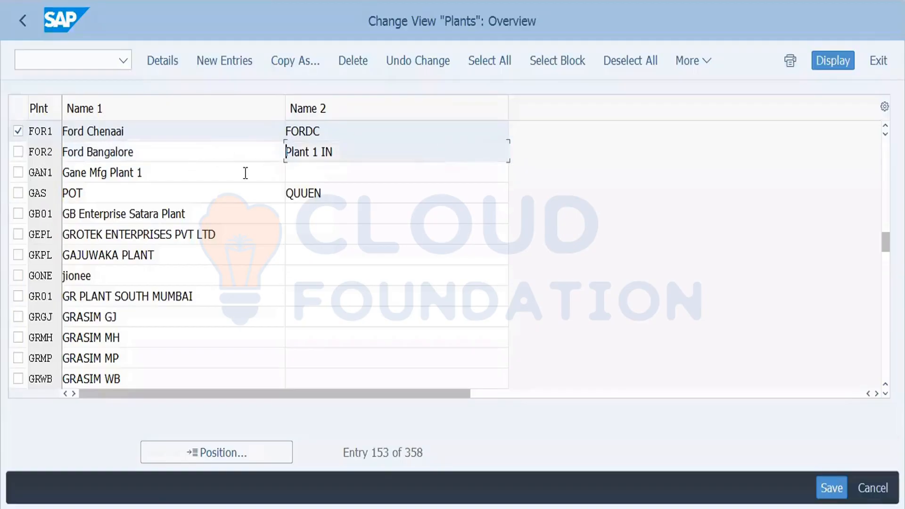
pyautogui.moveTo(348, 147); pyautogui.dragTo(255, 154)
pyautogui.press('BackSpace')
pyautogui.write('FORDB')
pyautogui.click(836, 491)
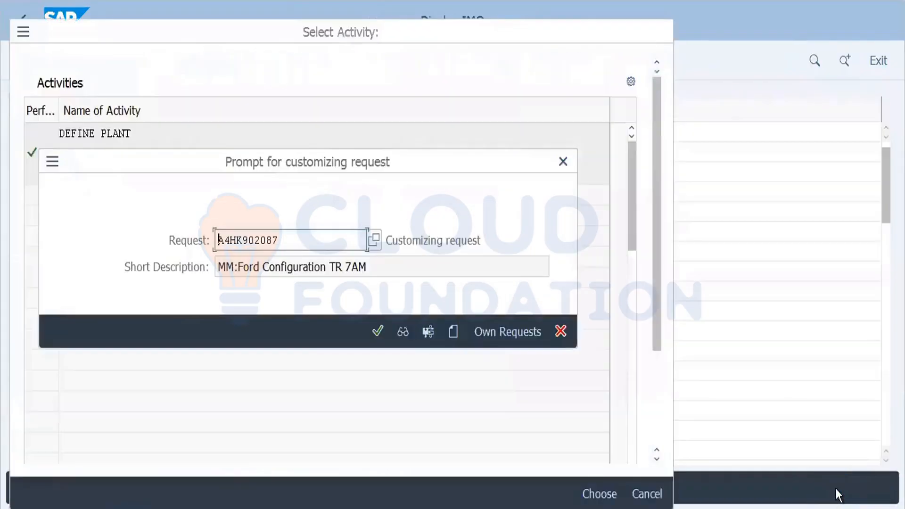
pyautogui.click(379, 330)
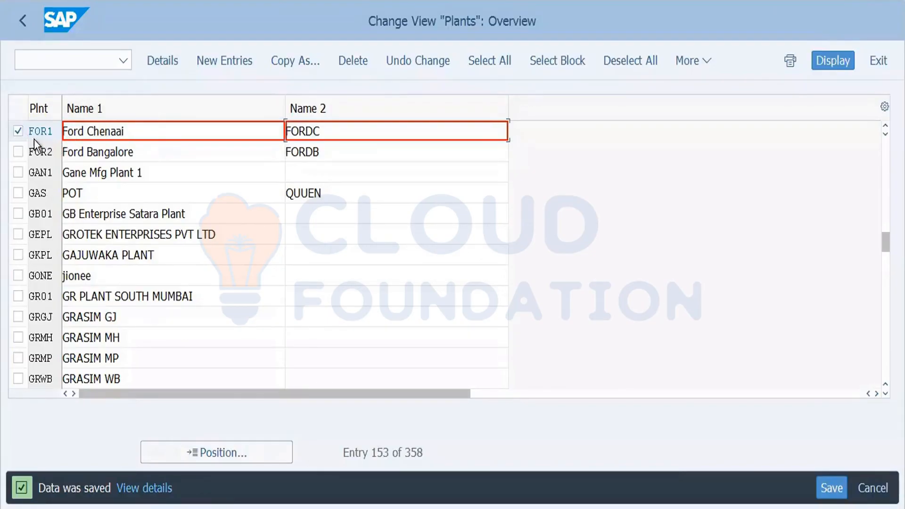
# - Open the address of plant FOR1 from its details and enter FORDC as both the address name and the first search term
pyautogui.click(161, 64)
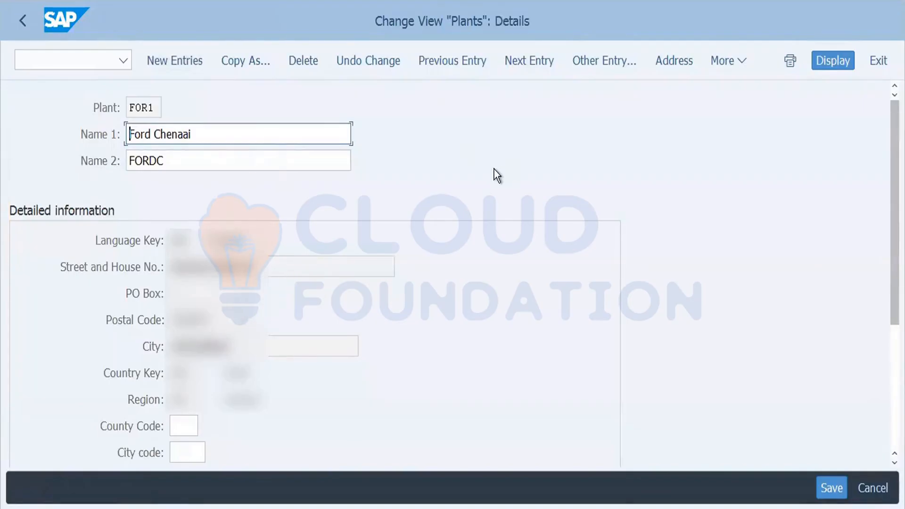
pyautogui.click(21, 18)
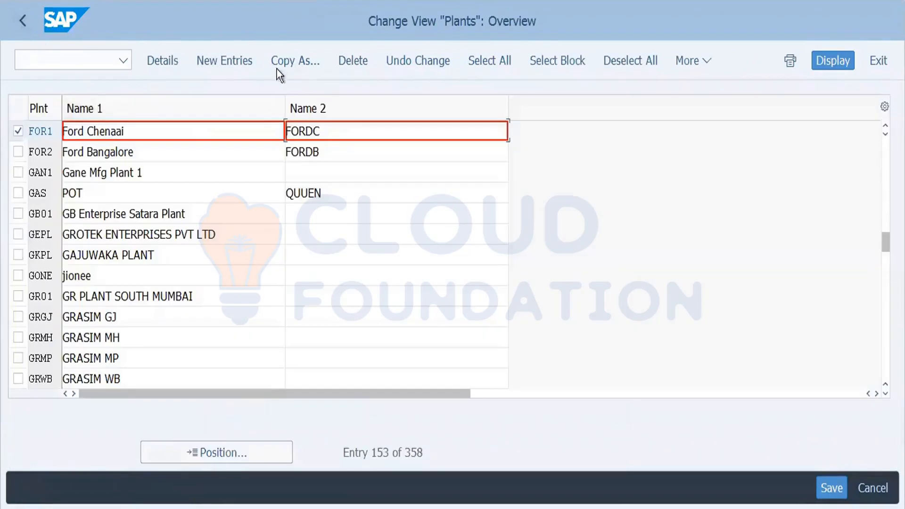
pyautogui.click(156, 60)
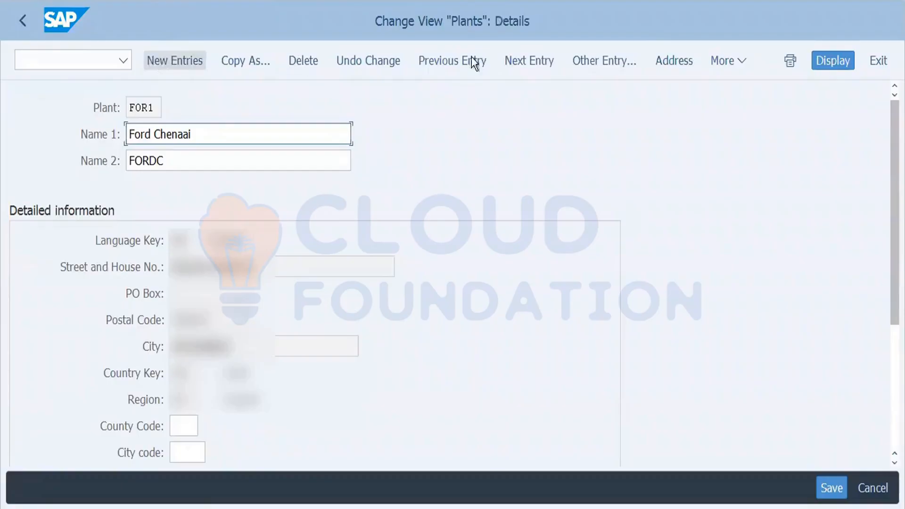
pyautogui.click(674, 61)
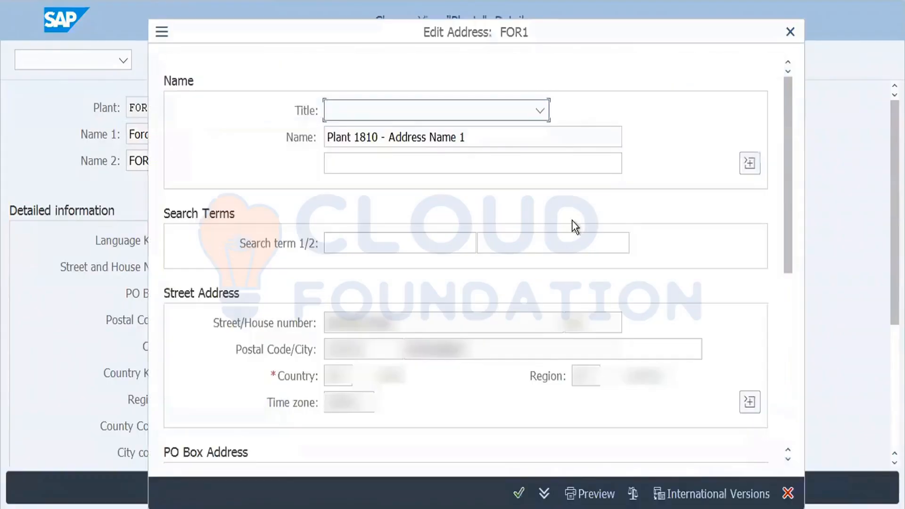
pyautogui.moveTo(475, 141); pyautogui.dragTo(310, 173)
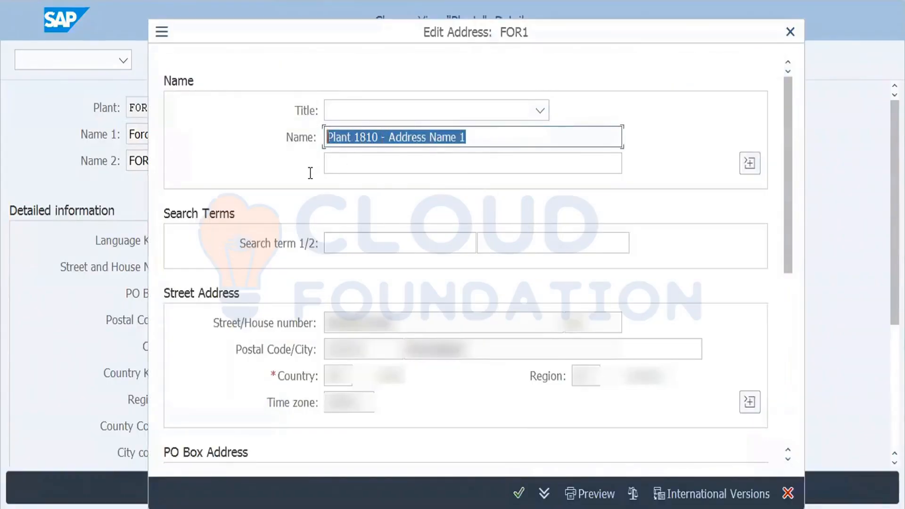
pyautogui.press('BackSpace')
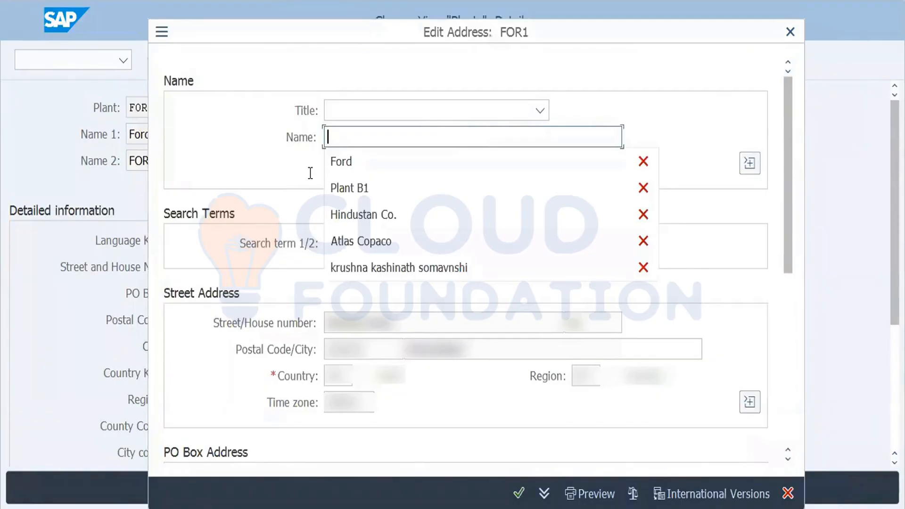
pyautogui.write('FORDC')
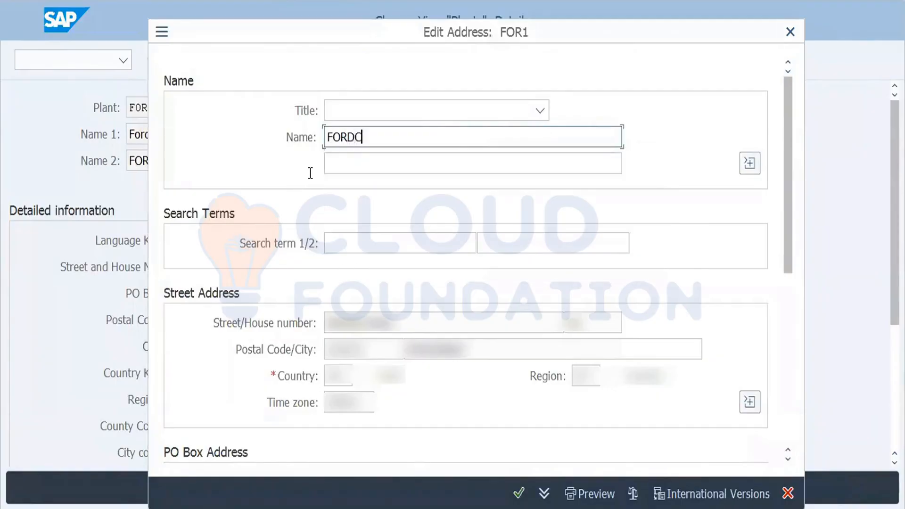
pyautogui.click(352, 249)
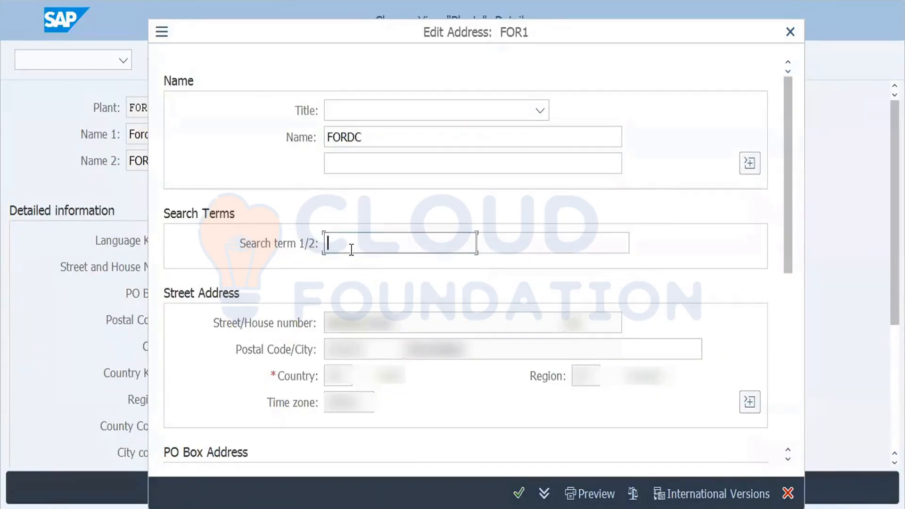
pyautogui.write('FORDC')
# - Replace the street, postal code and city in plant FOR1's street address with the Ford plant's details
pyautogui.moveTo(786, 196); pyautogui.dragTo(804, 296)
pyautogui.click(295, 135)
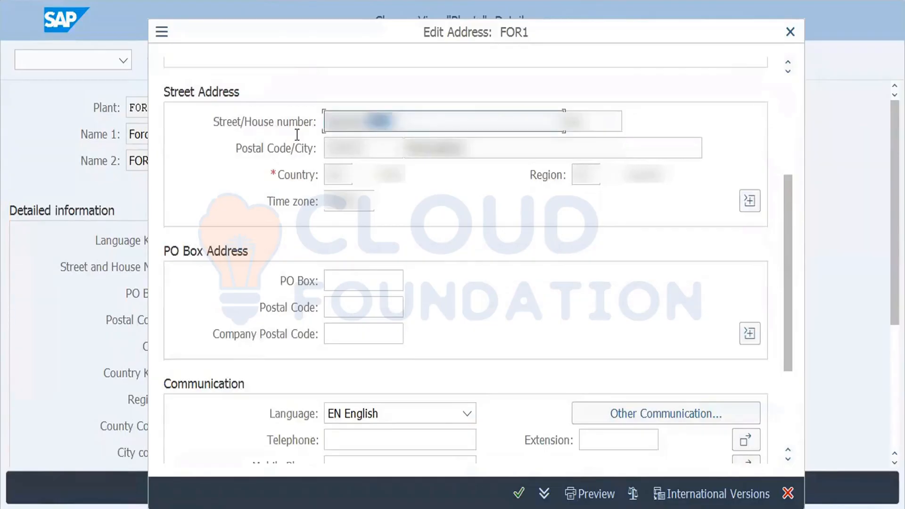
pyautogui.press('Delete')
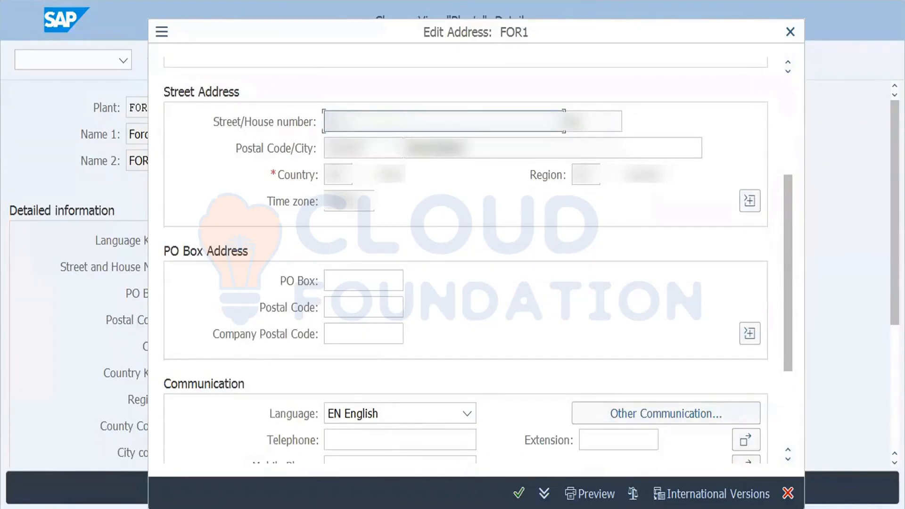
pyautogui.write('MG Road')
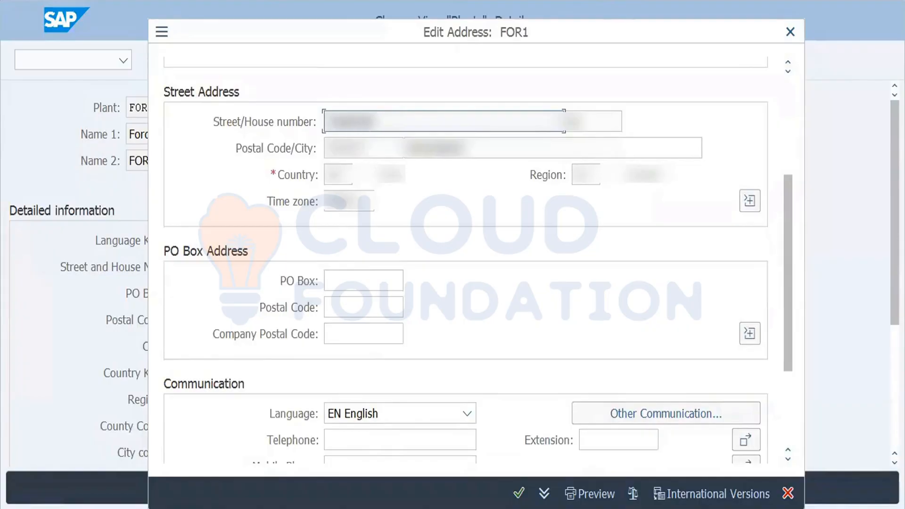
pyautogui.press('Tab')
pyautogui.press('Tab')
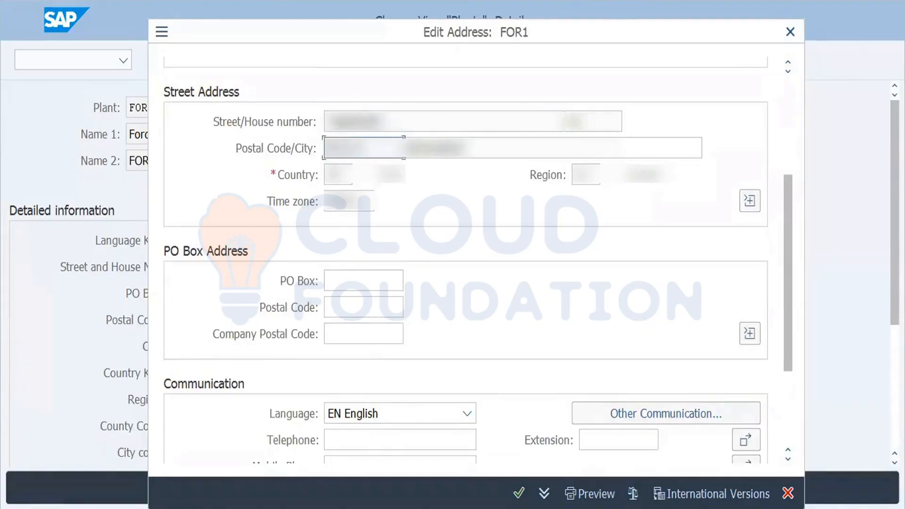
pyautogui.moveTo(372, 148); pyautogui.dragTo(295, 146)
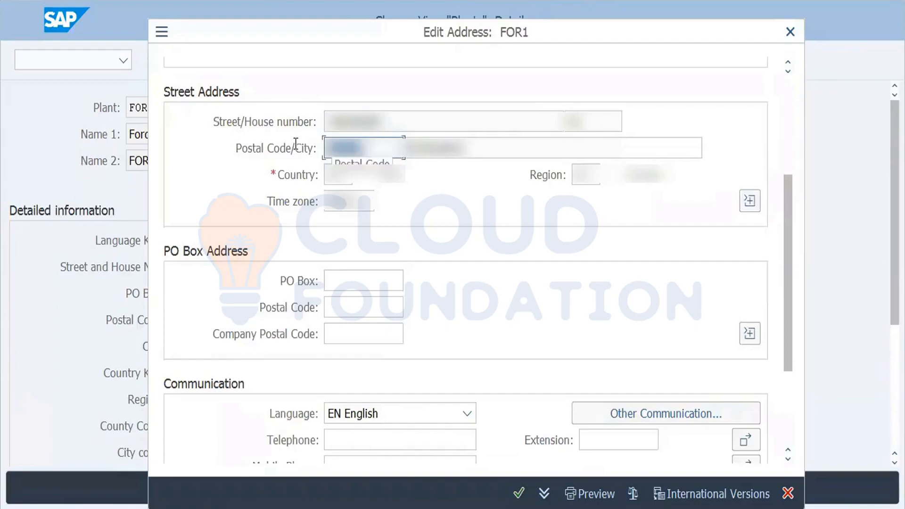
pyautogui.press('BackSpace')
pyautogui.click(344, 176)
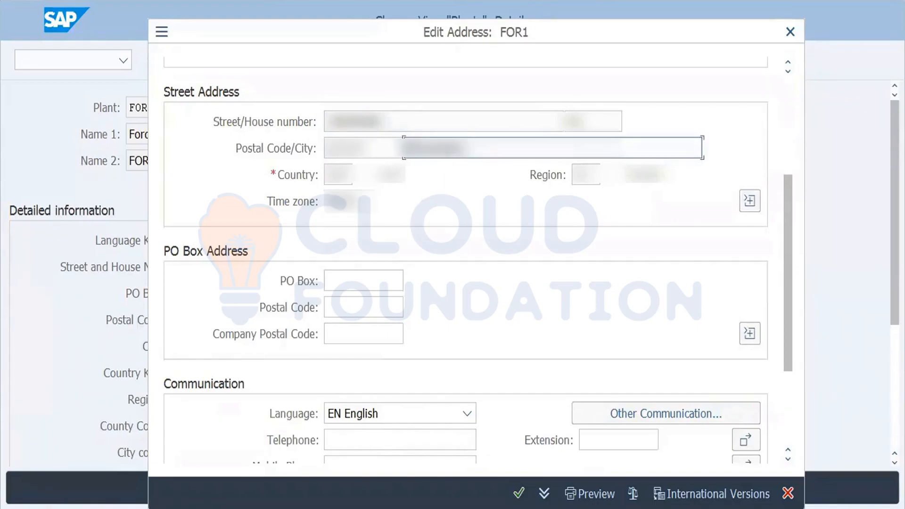
pyautogui.press('BackSpace')
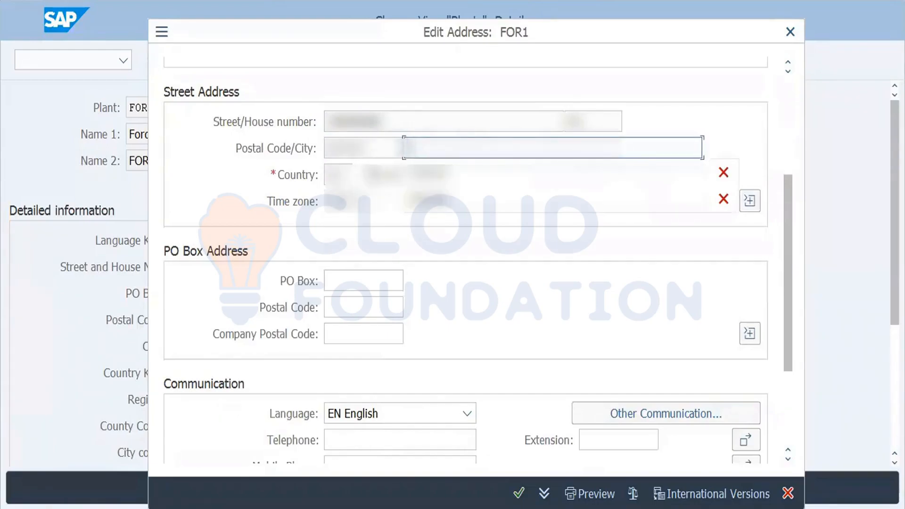
pyautogui.click(448, 177)
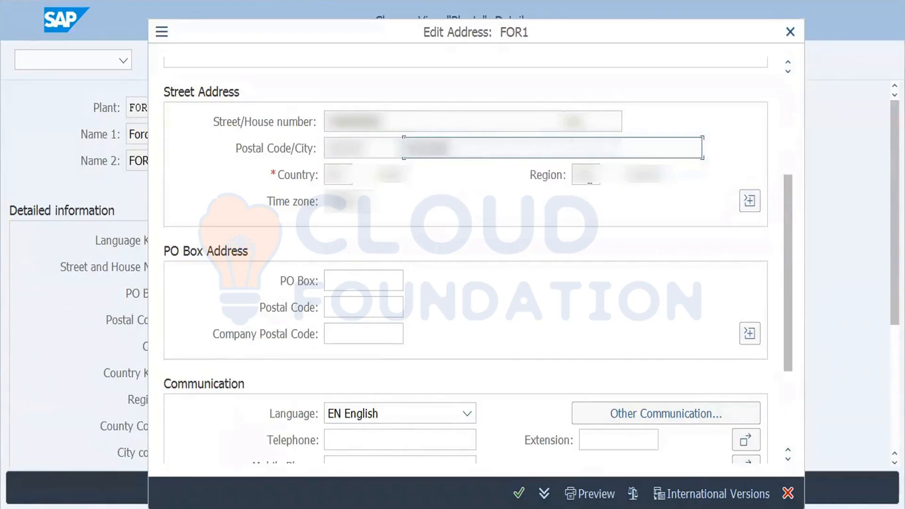
# - Try to set the region in plant FOR1's address to TS
pyautogui.moveTo(591, 177); pyautogui.dragTo(538, 170)
pyautogui.write('TS')
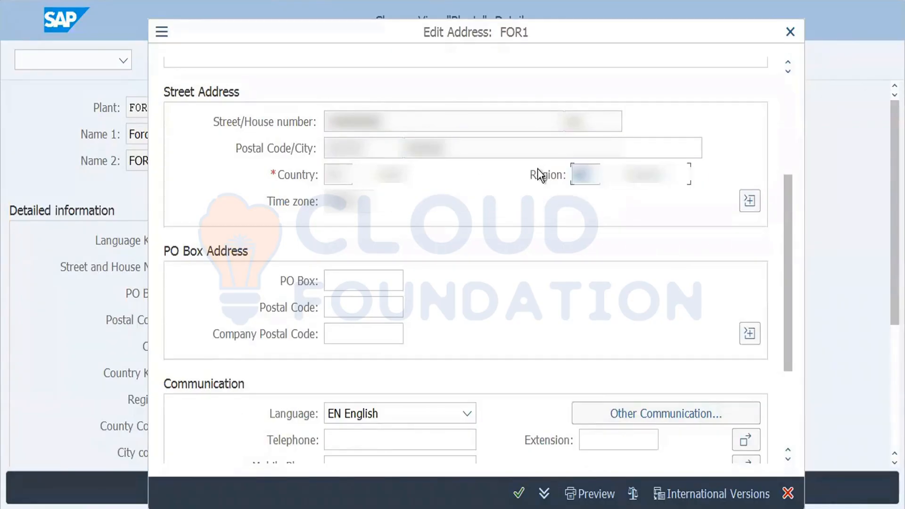
pyautogui.press('Return')
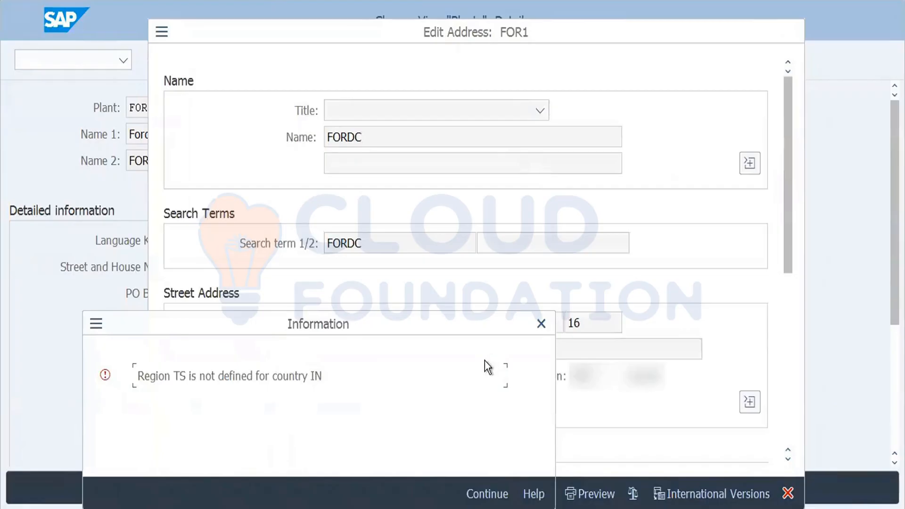
pyautogui.click(493, 492)
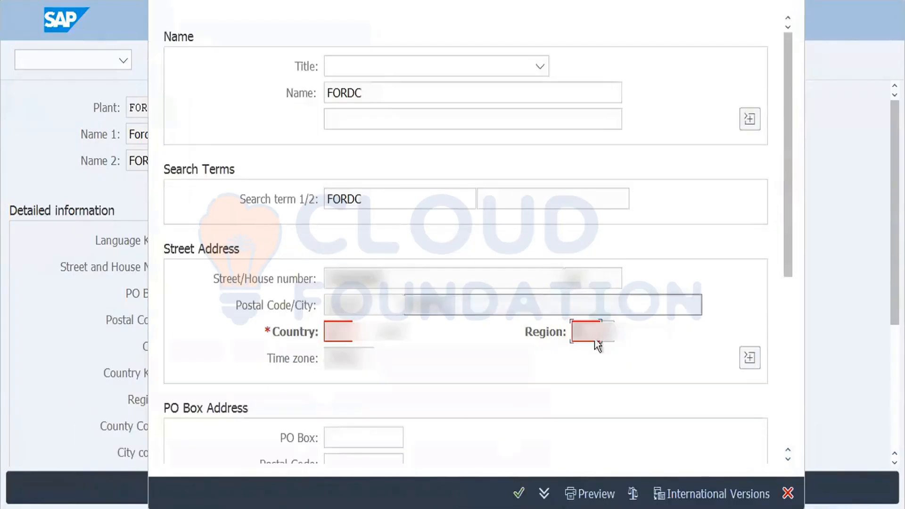
# - Set the region in plant FOR1's address to TN, save the plant and return to the plant overview
pyautogui.doubleClick(590, 326)
pyautogui.write('TN')
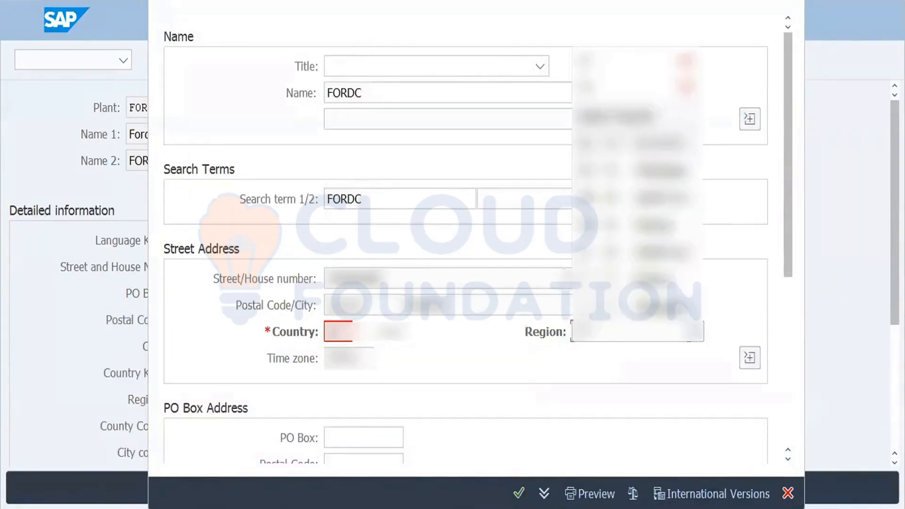
pyautogui.press('Return')
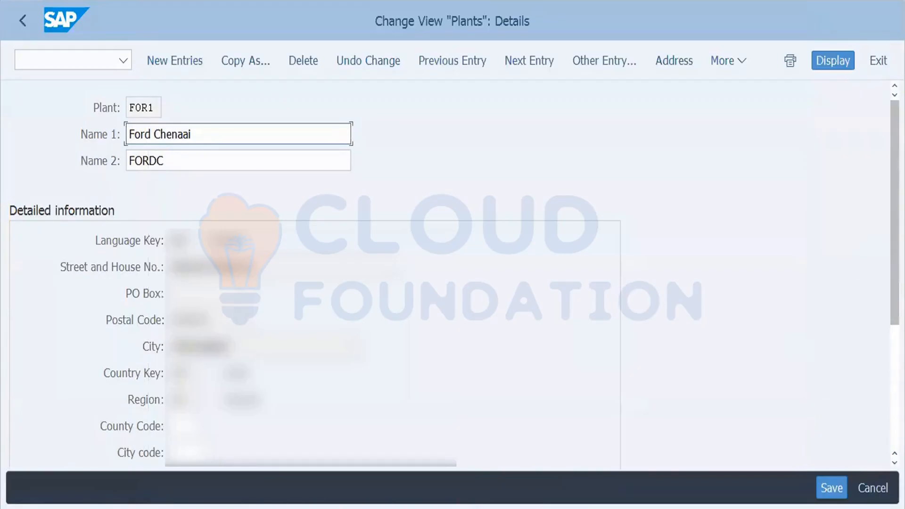
pyautogui.click(832, 488)
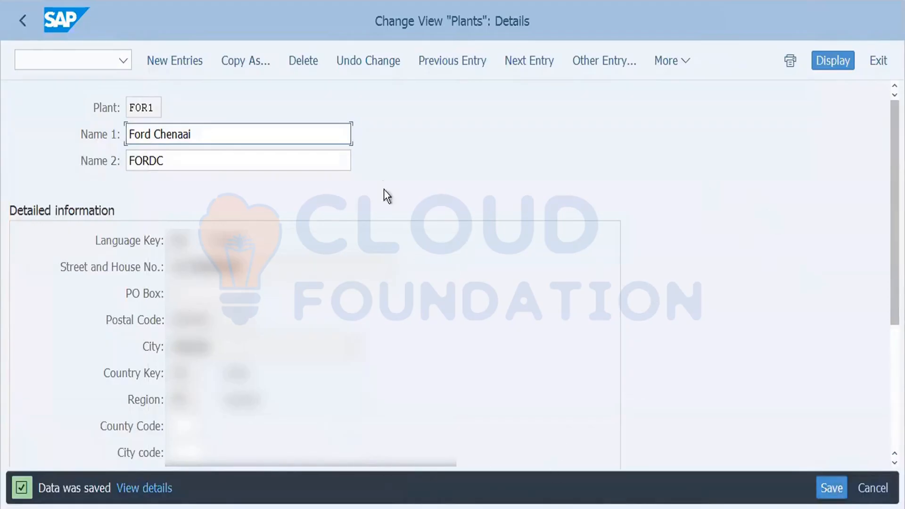
pyautogui.click(23, 20)
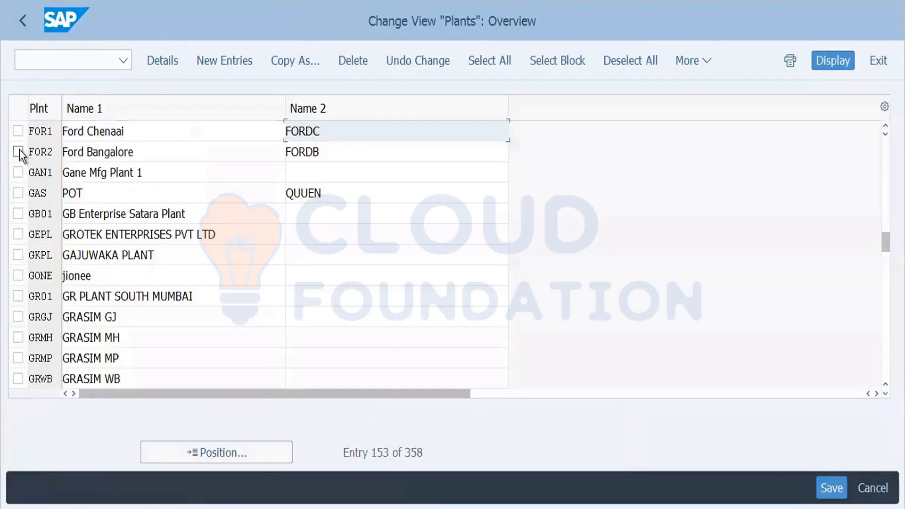
# - Open the address of plant FOR2 from its details and enter FORDB as the address name
pyautogui.click(19, 151)
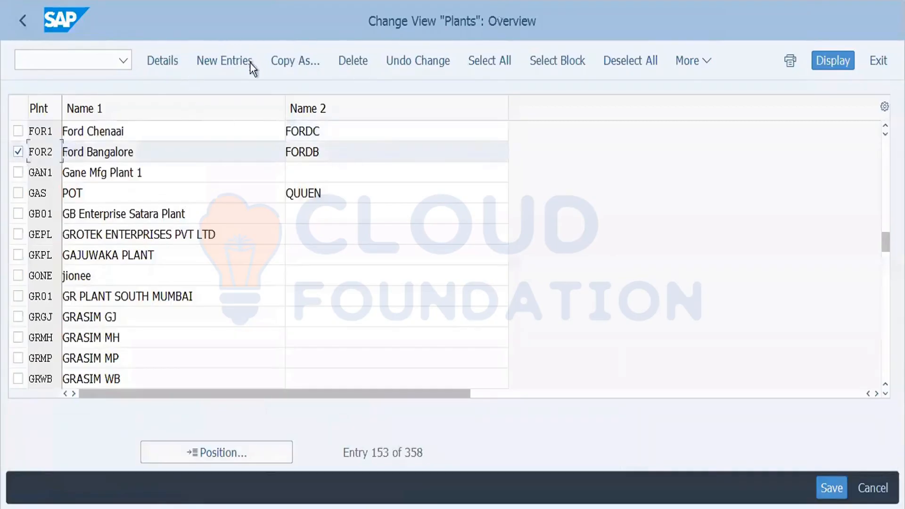
pyautogui.click(169, 59)
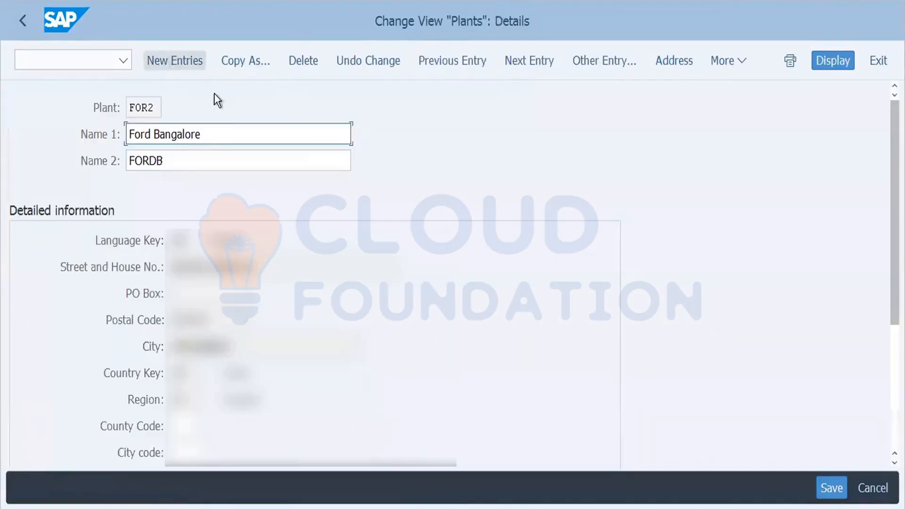
pyautogui.click(683, 58)
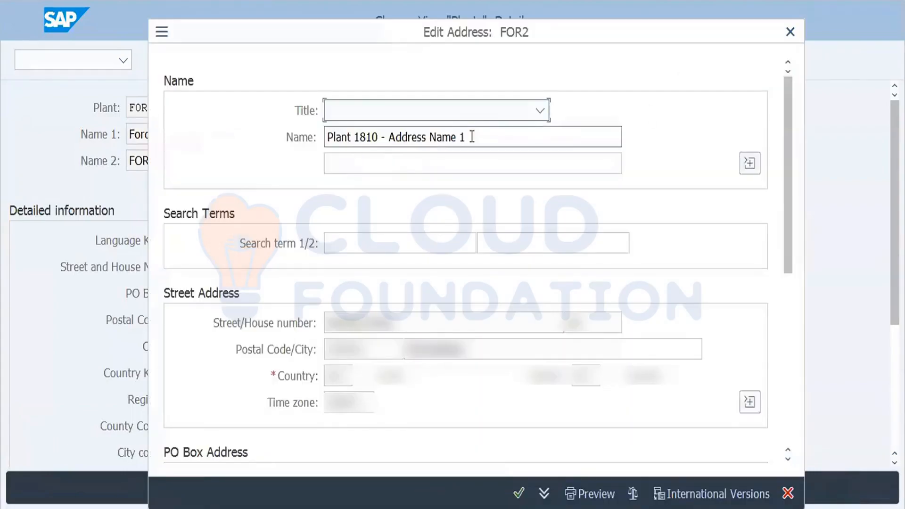
pyautogui.press('Tab')
pyautogui.press('BackSpace')
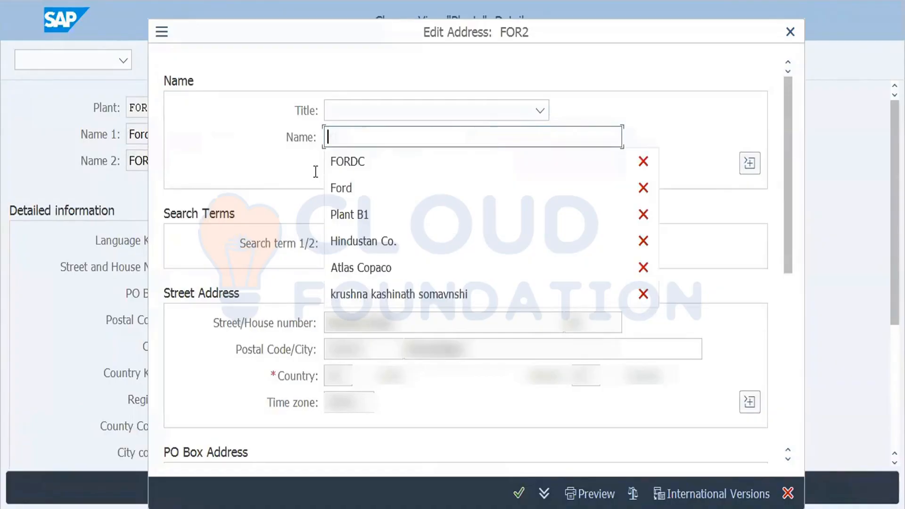
pyautogui.write('FOR')
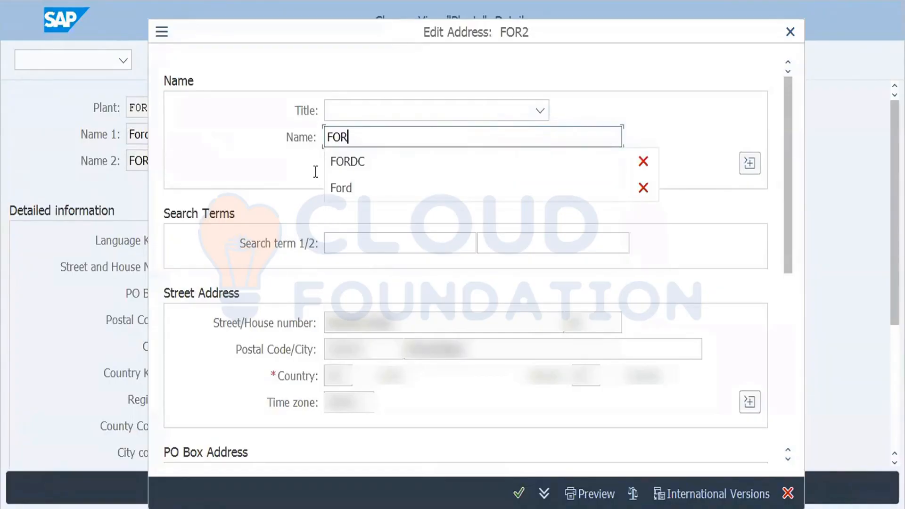
pyautogui.write('B')
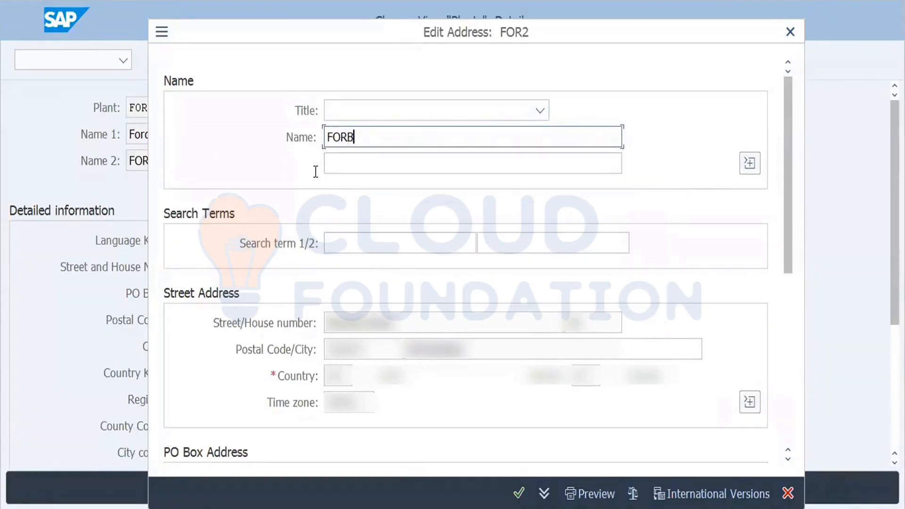
pyautogui.press('BackSpace')
pyautogui.write('DBC')
pyautogui.press('BackSpace')
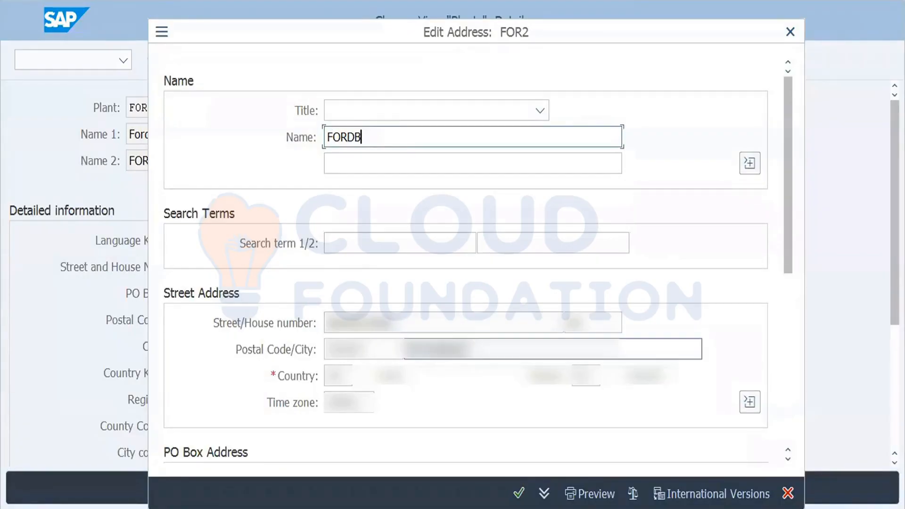
# - Replace the city in plant FOR2's street address with the Ford plant's city
pyautogui.click(406, 351)
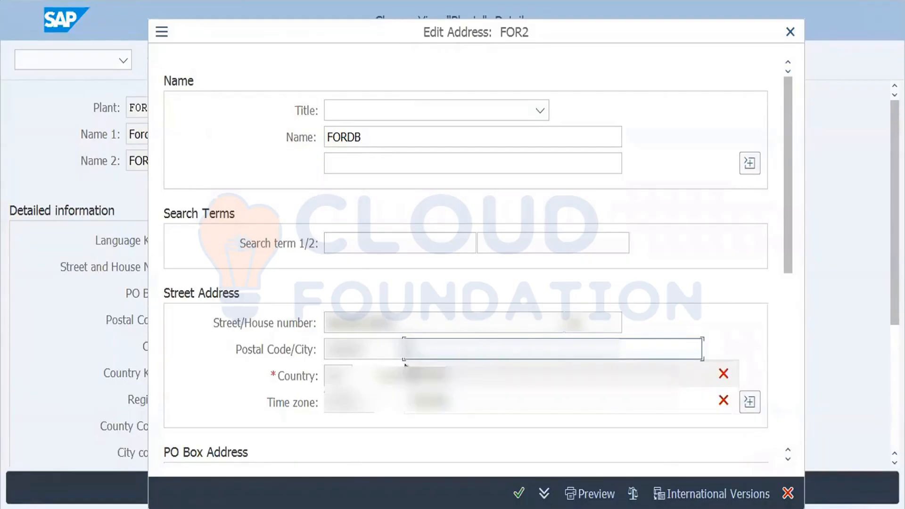
pyautogui.write('Hamburg')
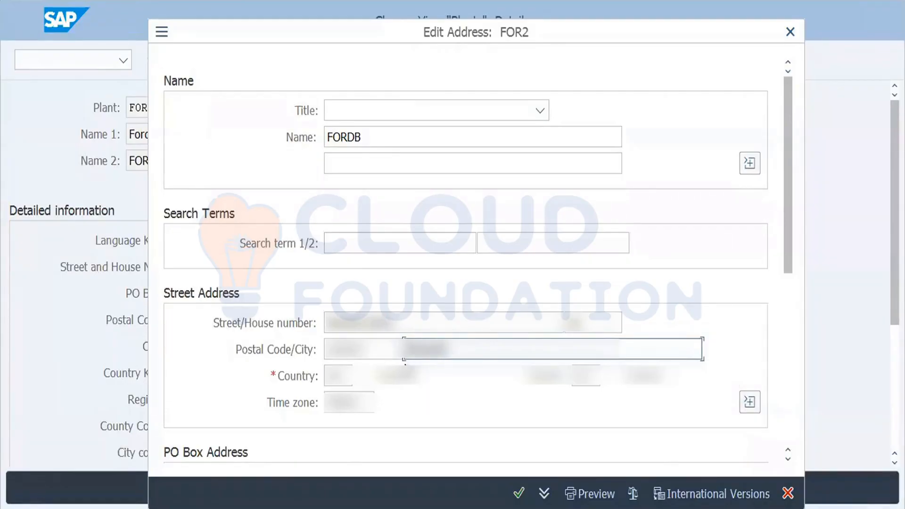
pyautogui.press('BackSpace')
pyautogui.press('BackSpace')
pyautogui.write('abad')
# - Replace the region in plant FOR2's address, accept the address and save the plant
pyautogui.moveTo(589, 375); pyautogui.dragTo(548, 384)
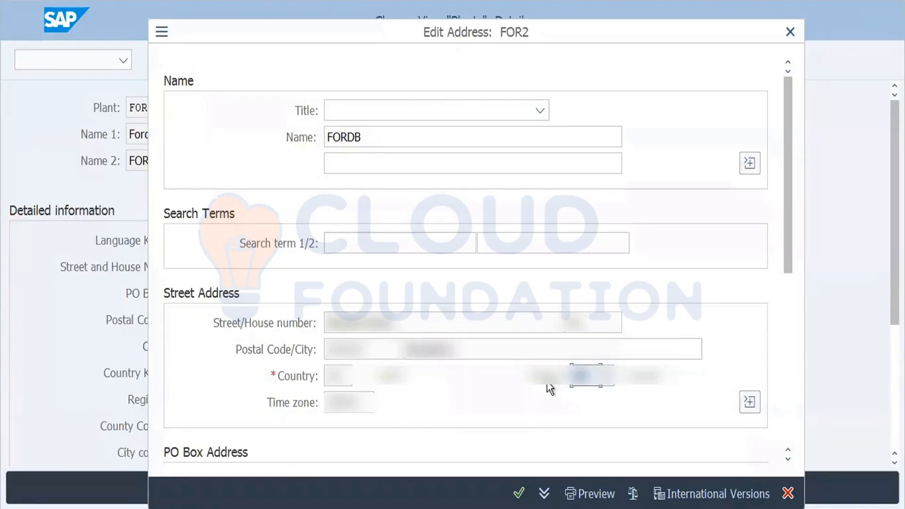
pyautogui.press('BackSpace')
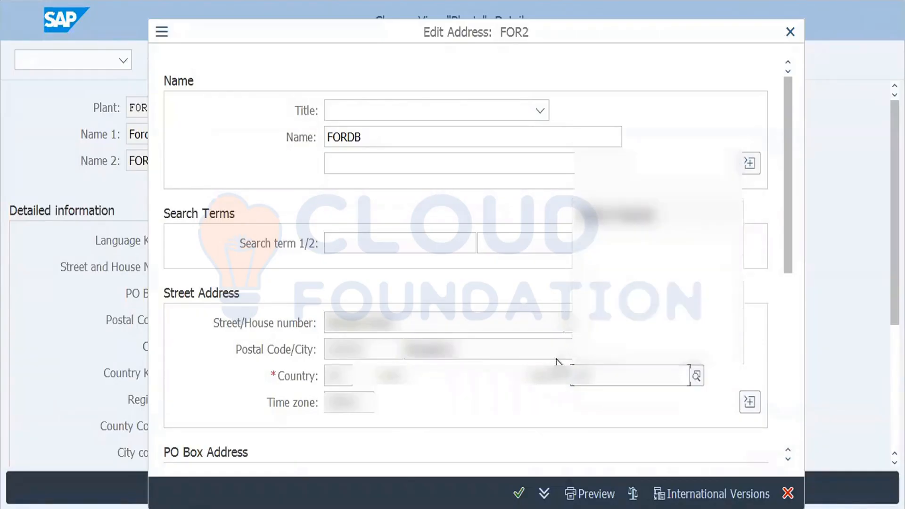
pyautogui.click(609, 354)
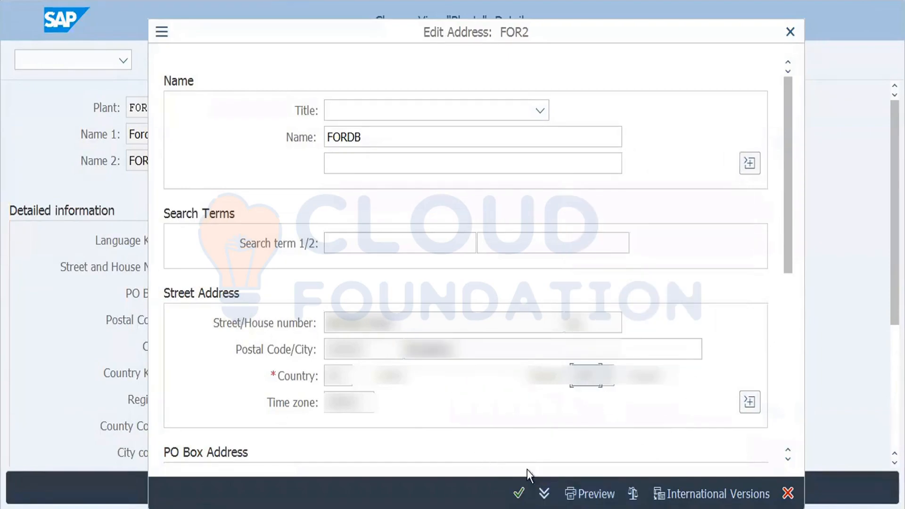
pyautogui.click(520, 493)
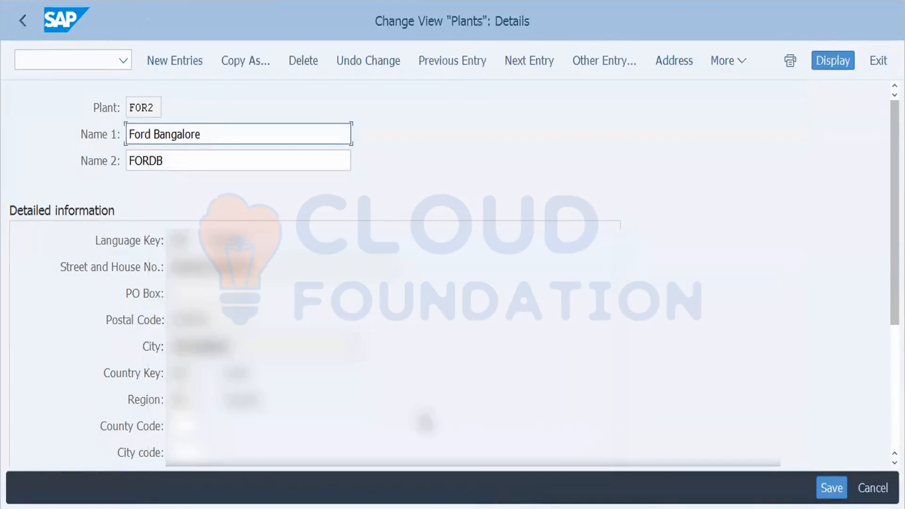
pyautogui.click(832, 487)
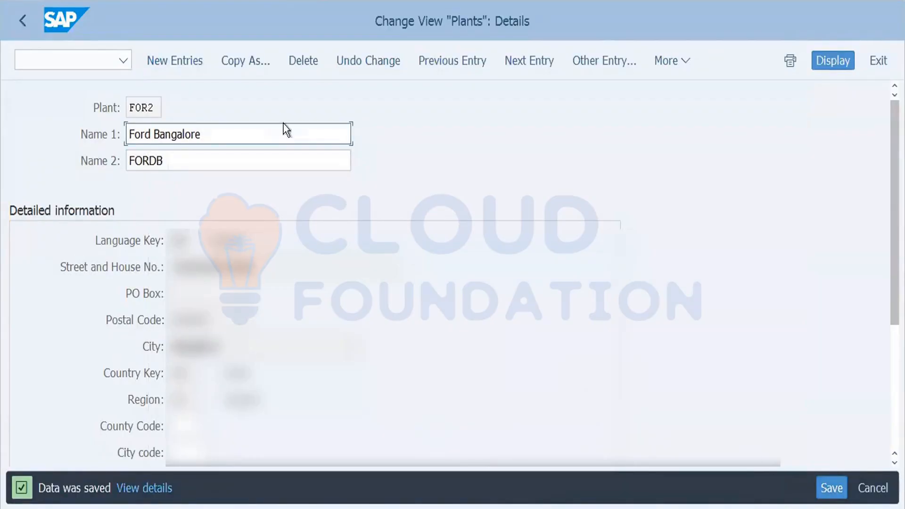
pyautogui.click(21, 25)
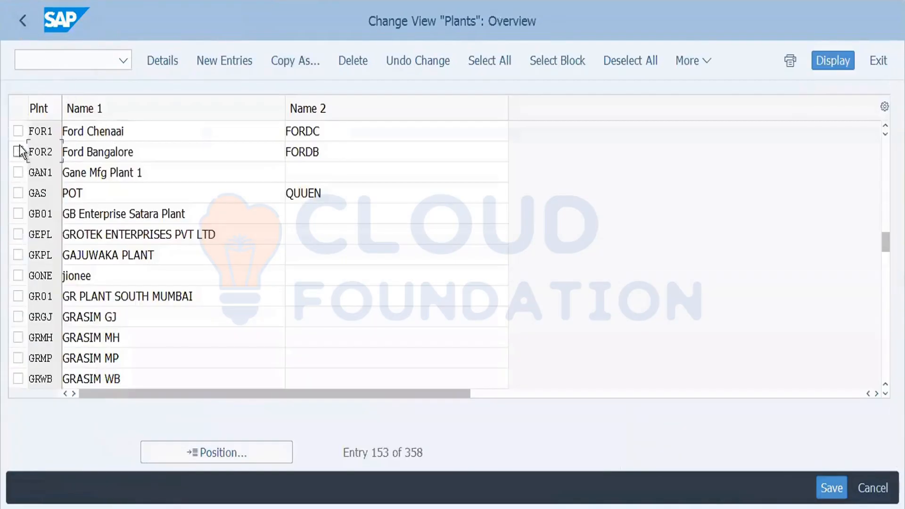
# - Review the details of plants FOR1 and FOR2 one after the other and save the plant overview
pyautogui.click(17, 131)
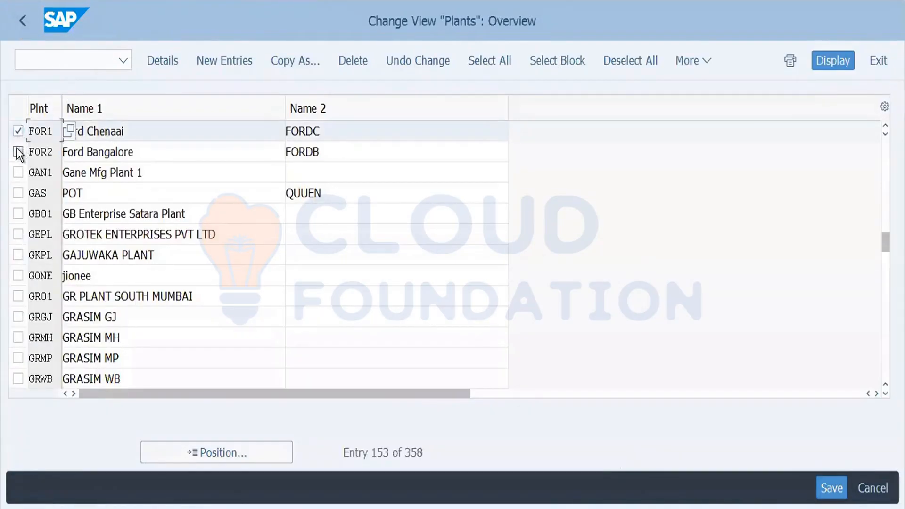
pyautogui.click(17, 151)
pyautogui.click(162, 62)
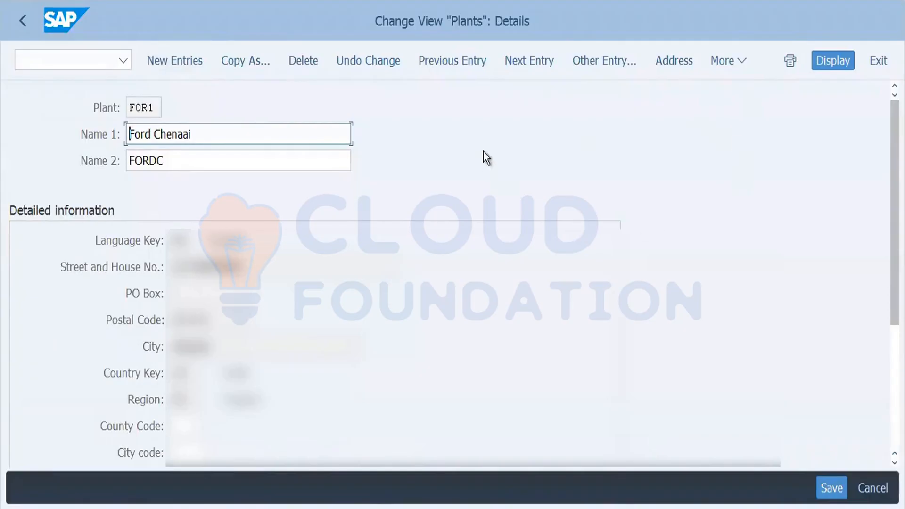
pyautogui.click(530, 66)
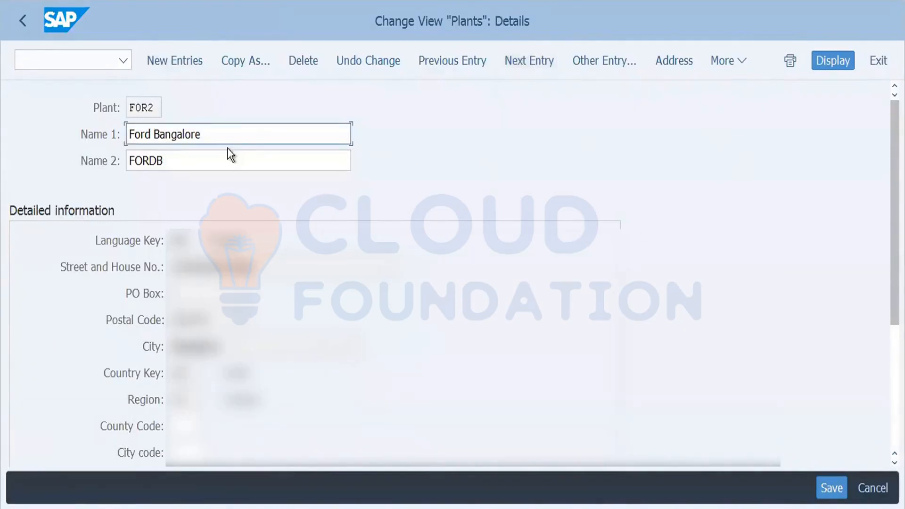
pyautogui.click(23, 20)
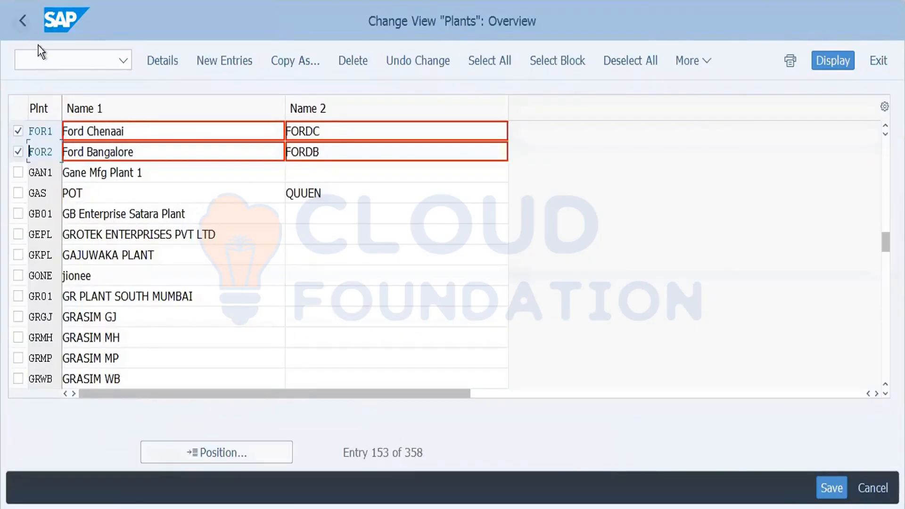
pyautogui.click(836, 491)
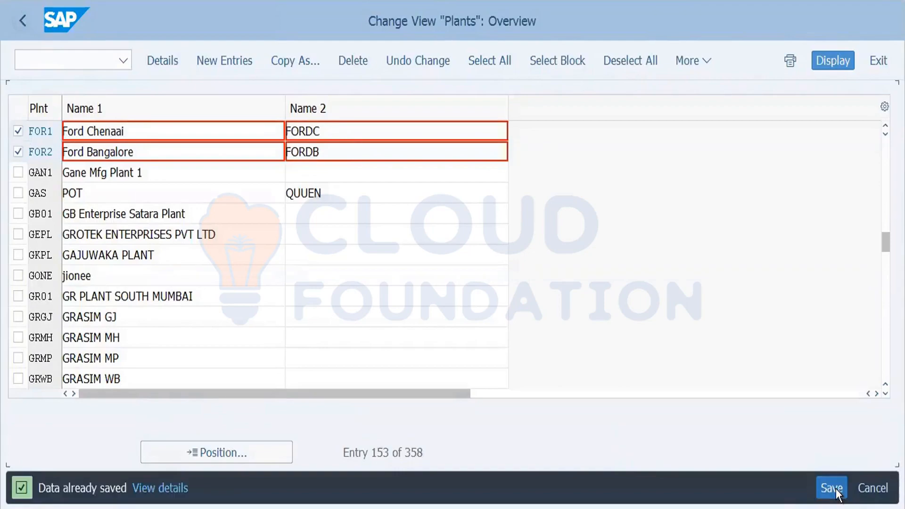
# - Leave the plant activities and look at the Define Location overview under Logistics - General
pyautogui.click(25, 15)
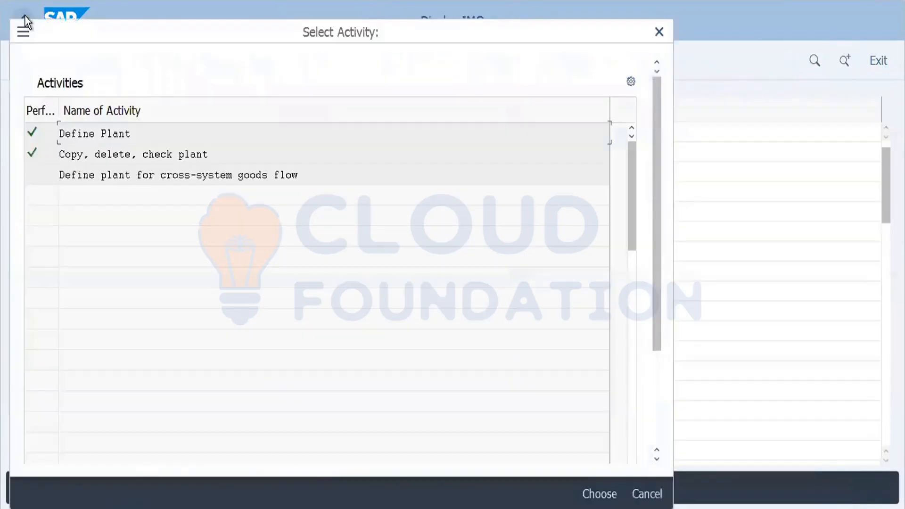
pyautogui.click(659, 32)
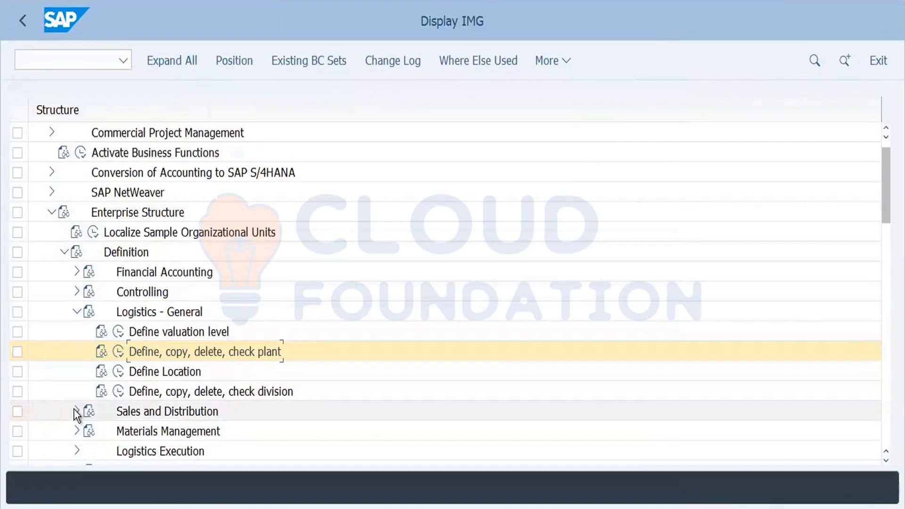
pyautogui.click(120, 374)
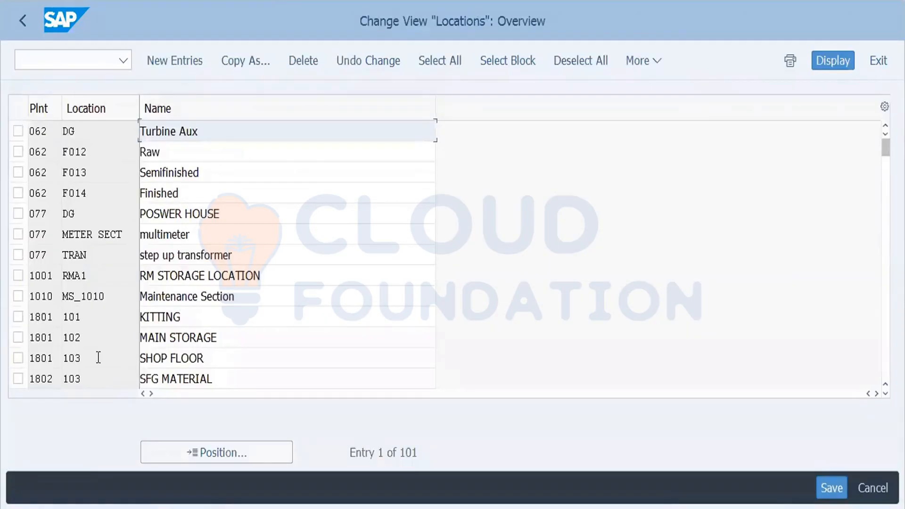
pyautogui.click(24, 20)
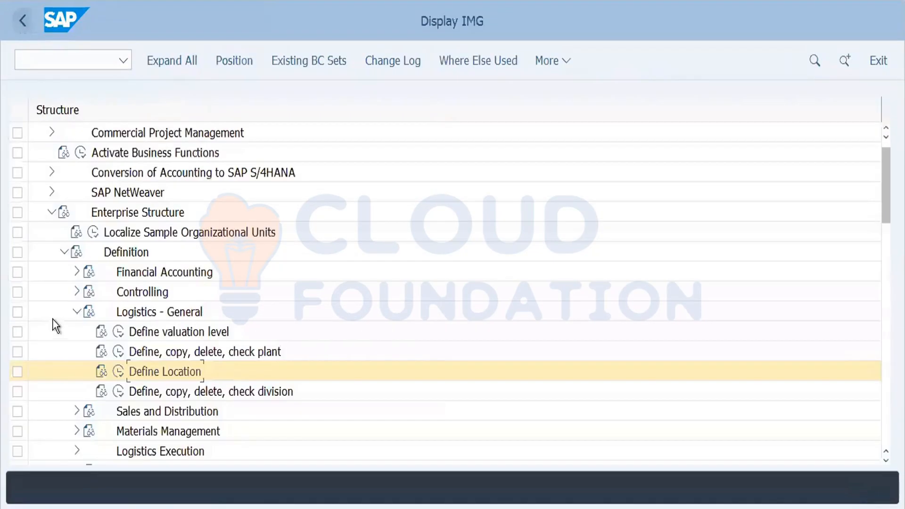
# - Open the Maintain purchasing organization activity under Materials Management in the enterprise structure definition
pyautogui.click(77, 431)
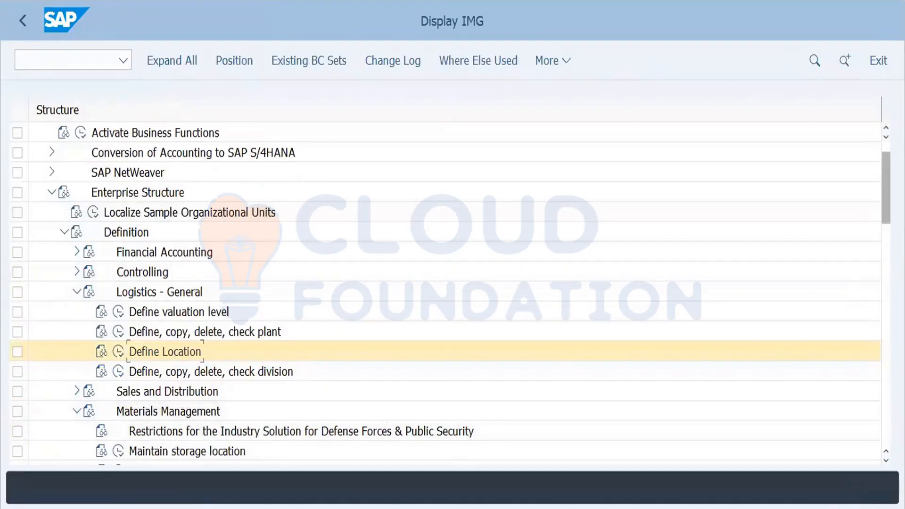
pyautogui.scroll(-4, 276, 128)
pyautogui.scroll(1, 277, 128)
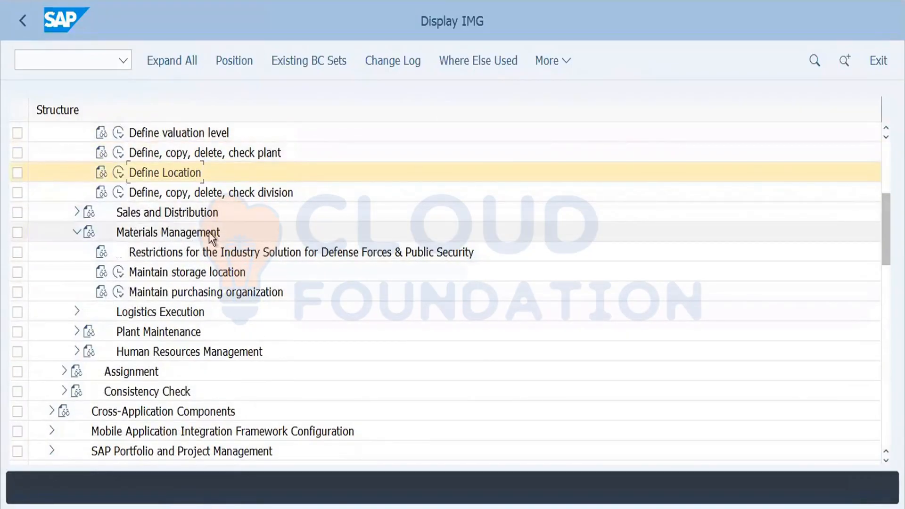
pyautogui.click(119, 292)
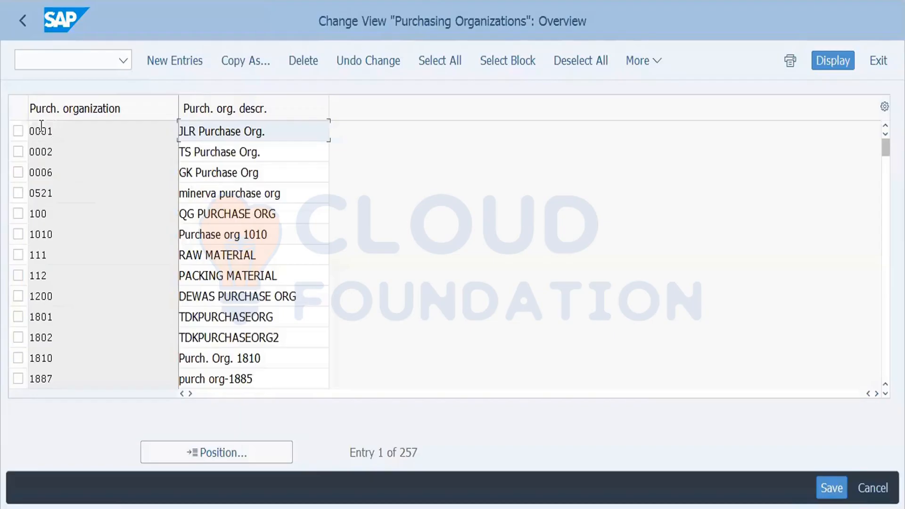
# - Copy purchasing organization 1810 to a new entry with the code FOPO
pyautogui.click(18, 132)
pyautogui.click(21, 132)
pyautogui.click(19, 317)
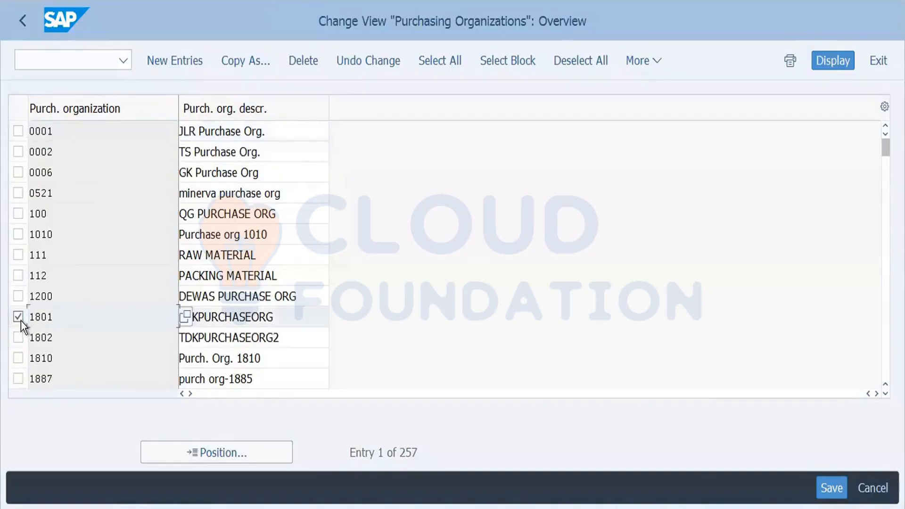
pyautogui.click(20, 320)
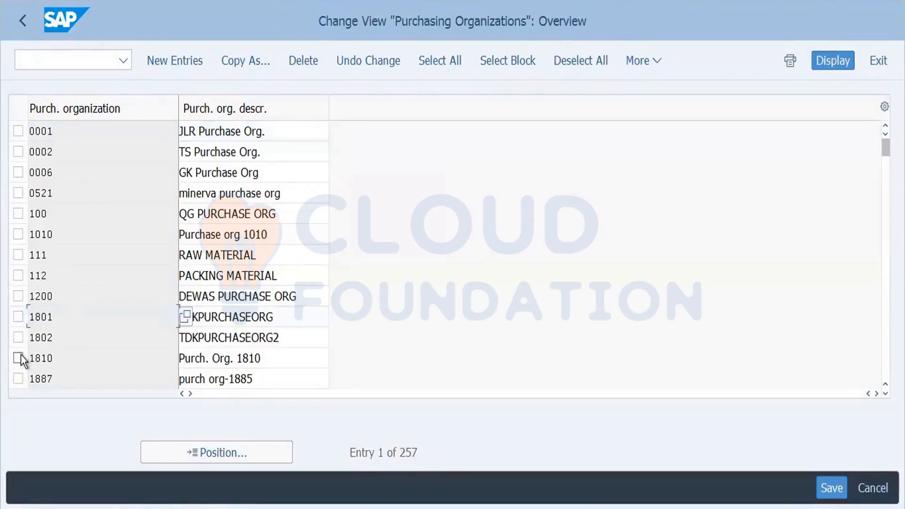
pyautogui.click(19, 358)
pyautogui.click(256, 57)
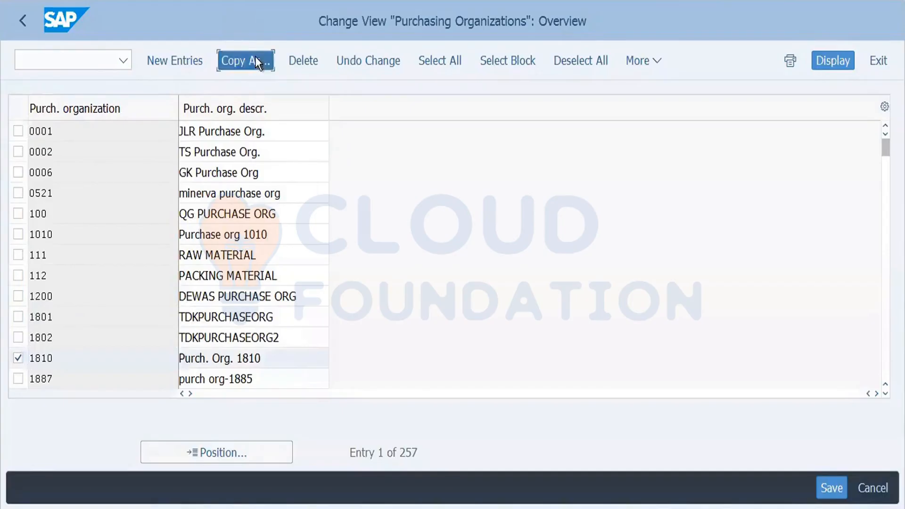
pyautogui.moveTo(60, 134); pyautogui.dragTo(18, 156)
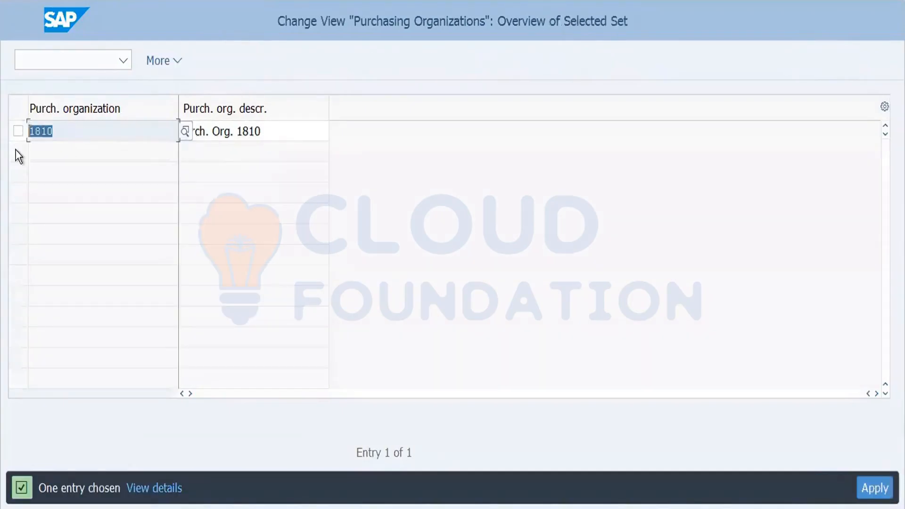
pyautogui.write('fop')
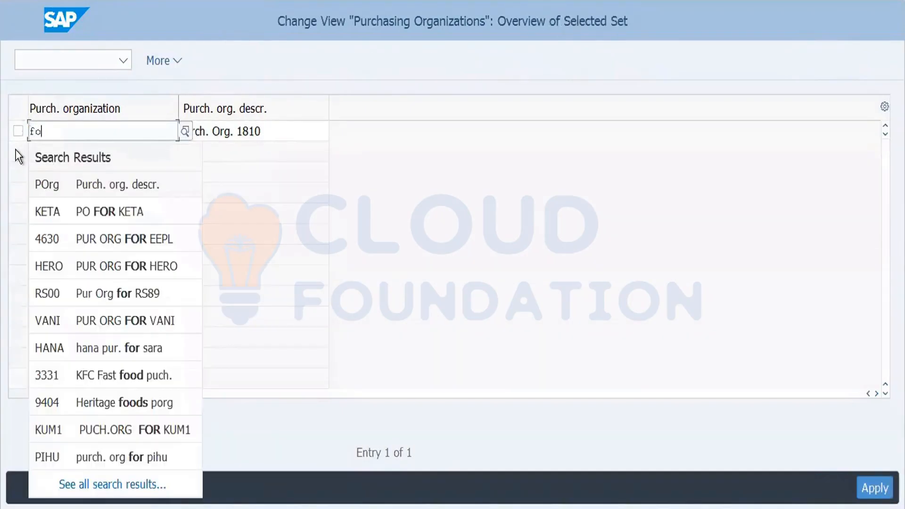
pyautogui.press('BackSpace')
pyautogui.press('BackSpace')
pyautogui.press('BackSpace')
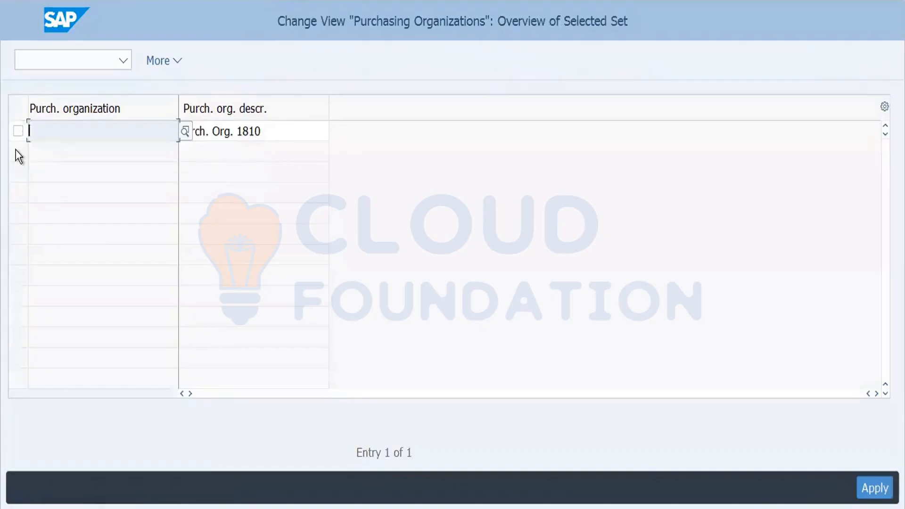
pyautogui.write('FOPO')
pyautogui.press('Tab')
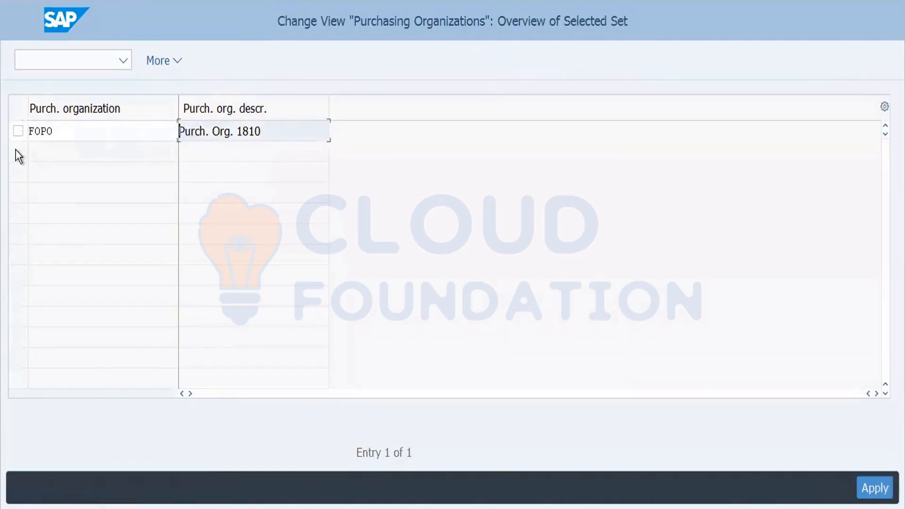
# - Replace the copied purchasing organization's description with "Purchase Org FOPO" and apply the entry
pyautogui.moveTo(268, 131); pyautogui.dragTo(143, 143)
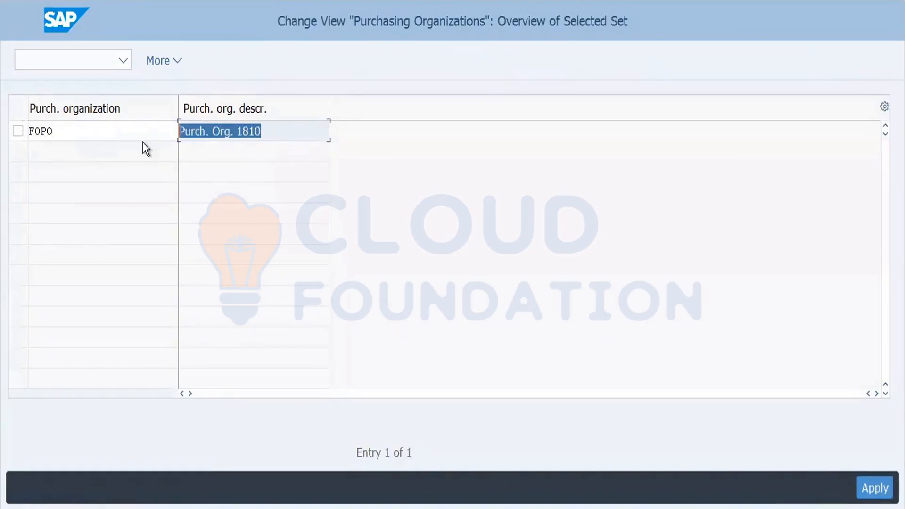
pyautogui.press('BackSpace')
pyautogui.write('Pu')
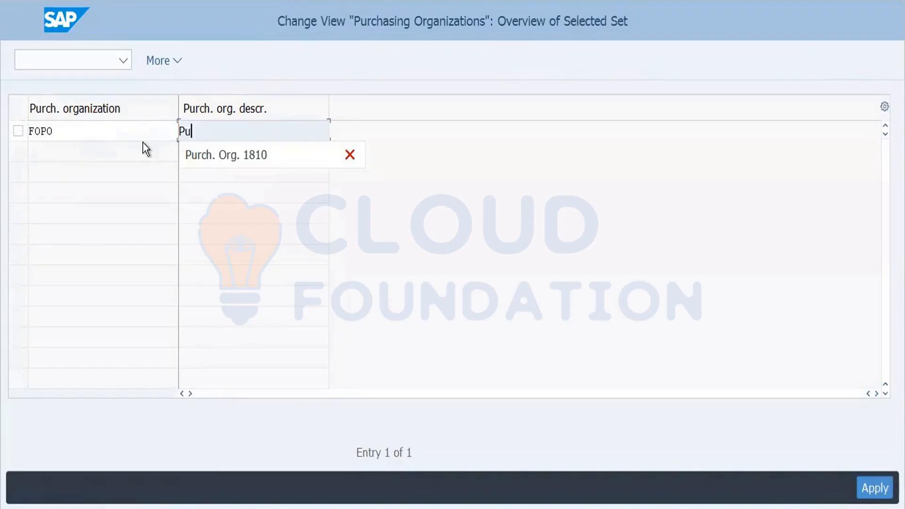
pyautogui.write('rchase O')
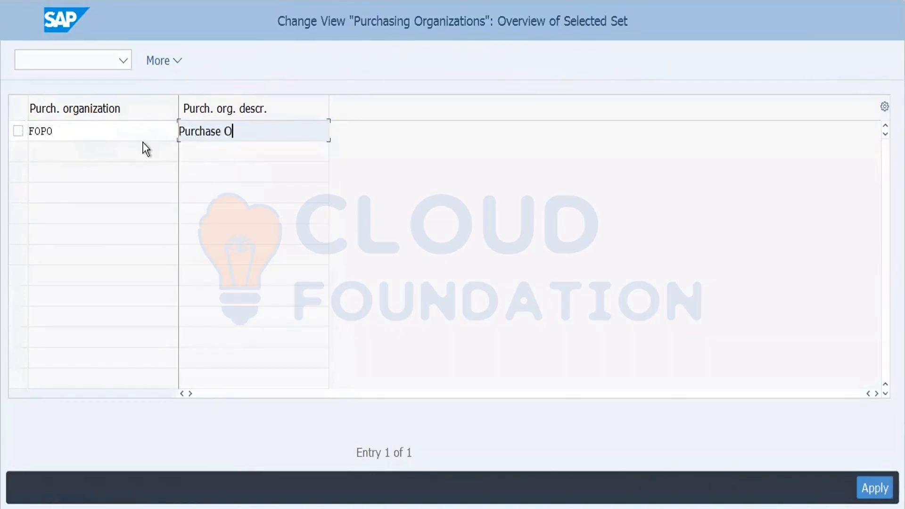
pyautogui.write('rg FOPO')
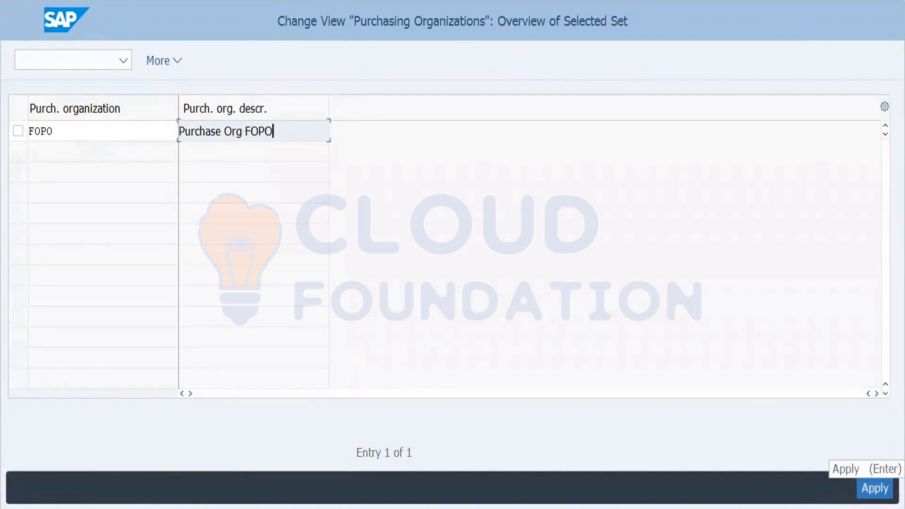
pyautogui.click(875, 488)
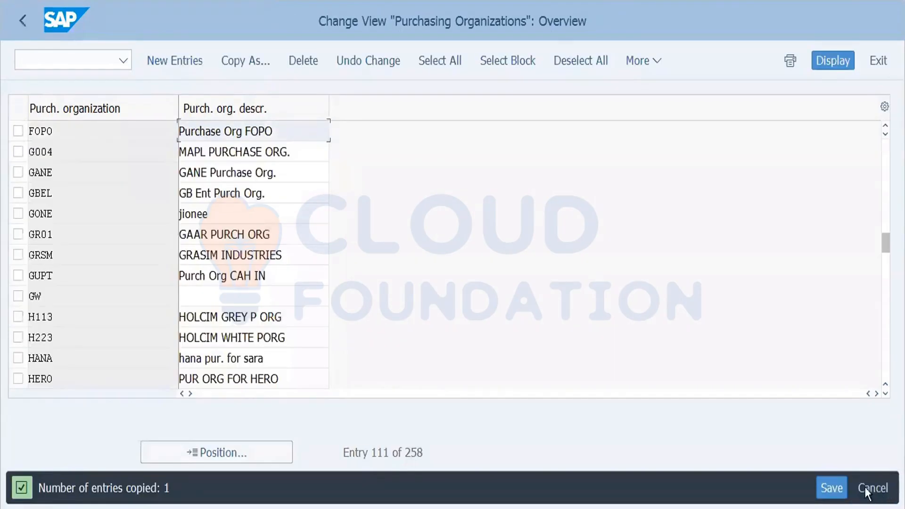
# - Save purchasing organization FOPO under the customizing request "MM:Ford Configuration TR 7AM" and return to the IMG structure
pyautogui.click(831, 486)
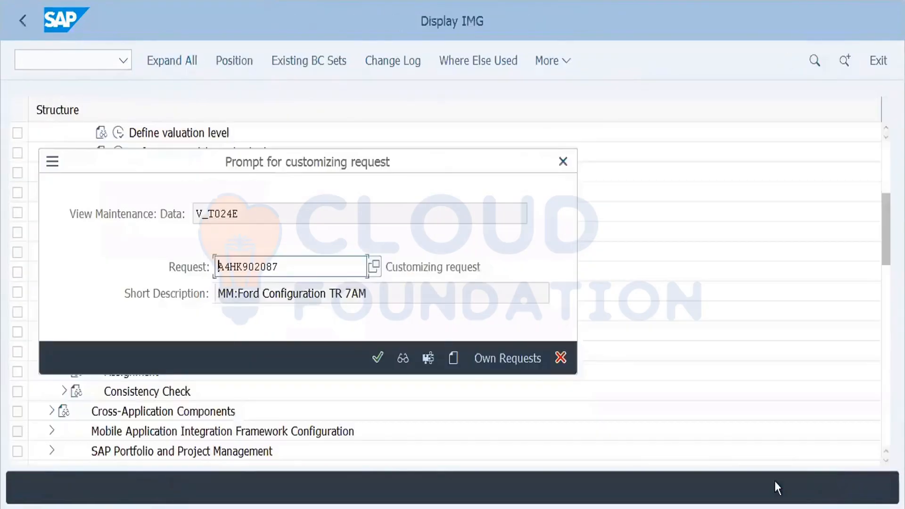
pyautogui.click(378, 358)
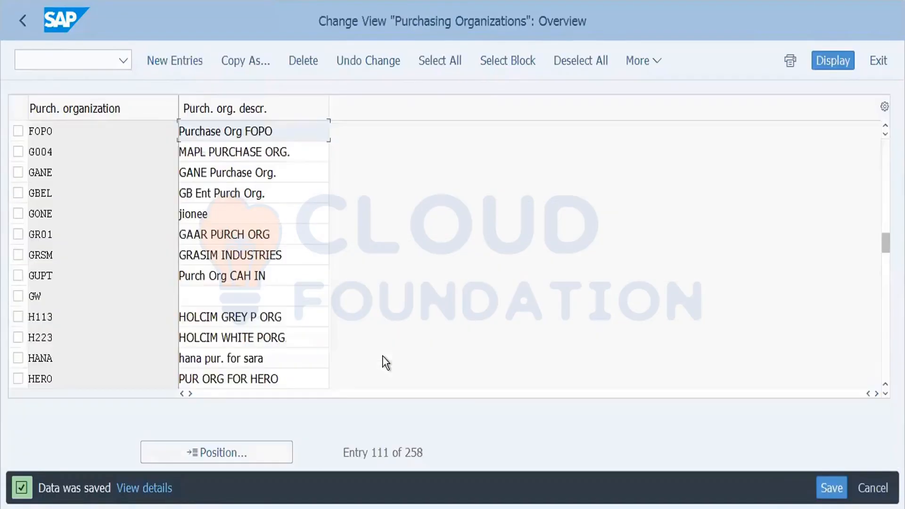
pyautogui.doubleClick(77, 130)
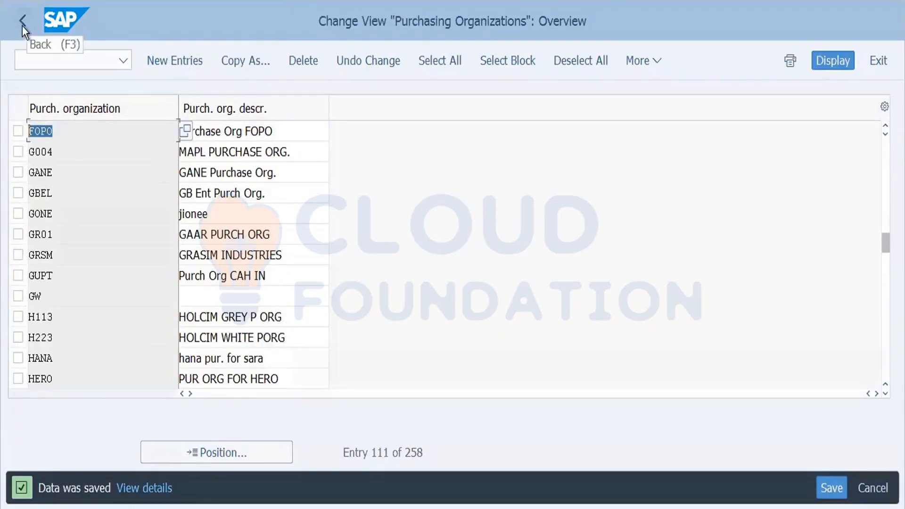
pyautogui.click(831, 489)
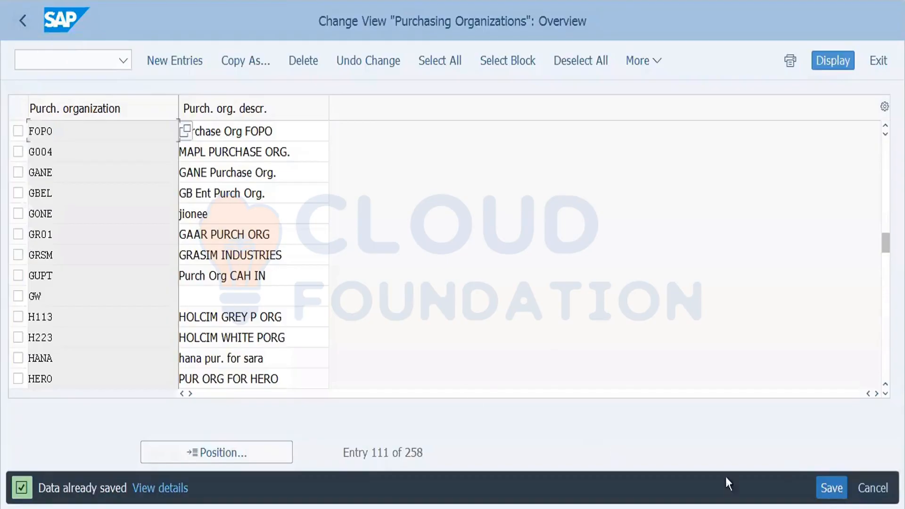
pyautogui.click(23, 25)
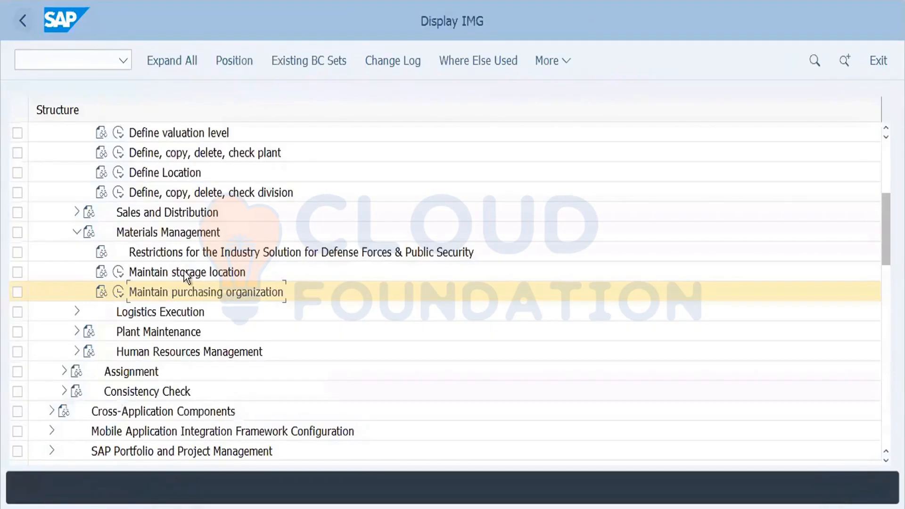
# - Open the Maintain storage location activity under Materials Management with plant FOR1 as the work area
pyautogui.click(118, 272)
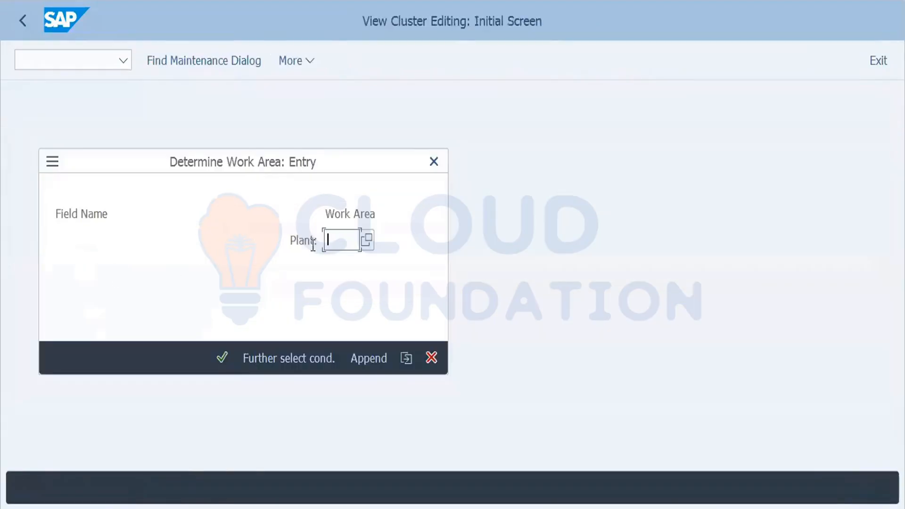
pyautogui.press('F4')
pyautogui.click(348, 234)
pyautogui.write('FOR1')
pyautogui.press('Return')
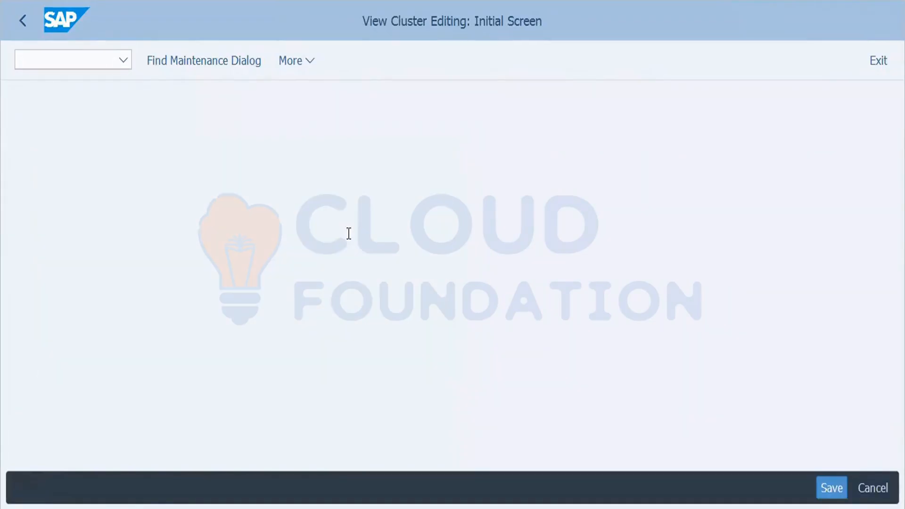
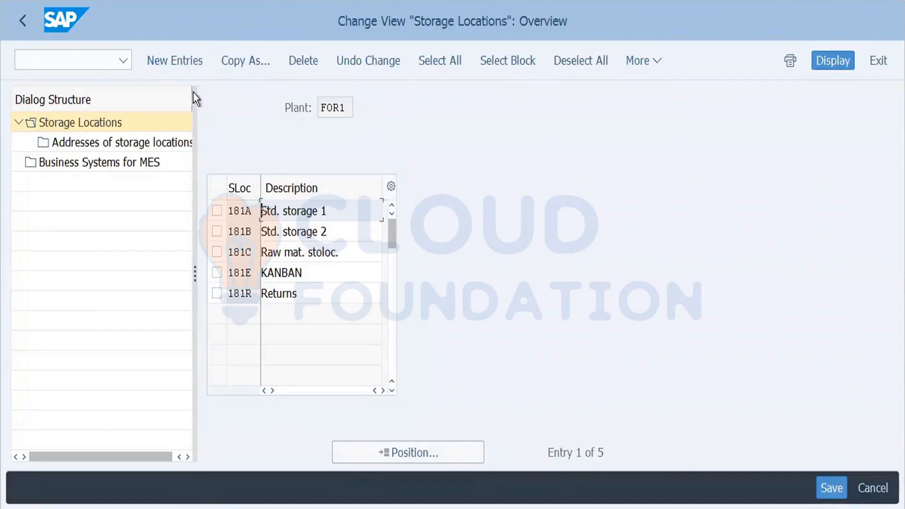
# - Add a new storage location FOS1 with the description "Raw Storage" to plant FOR1
pyautogui.click(168, 58)
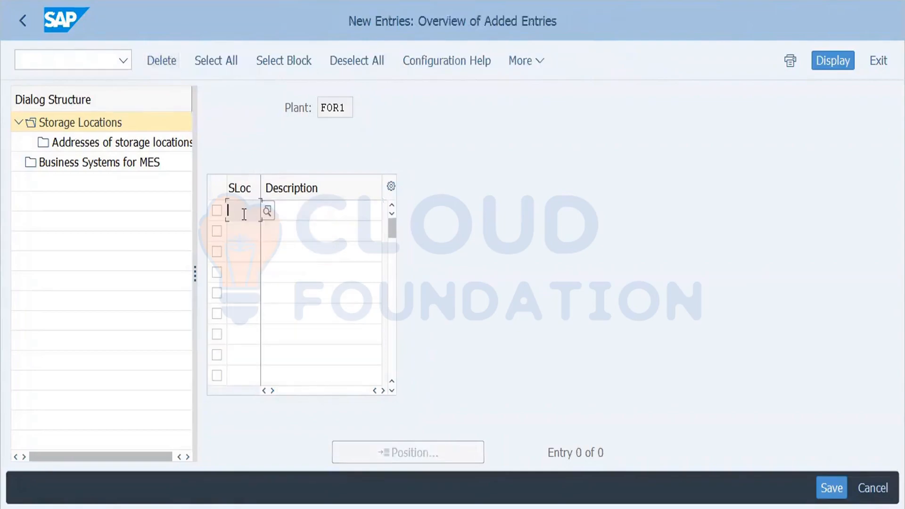
pyautogui.write('FOR')
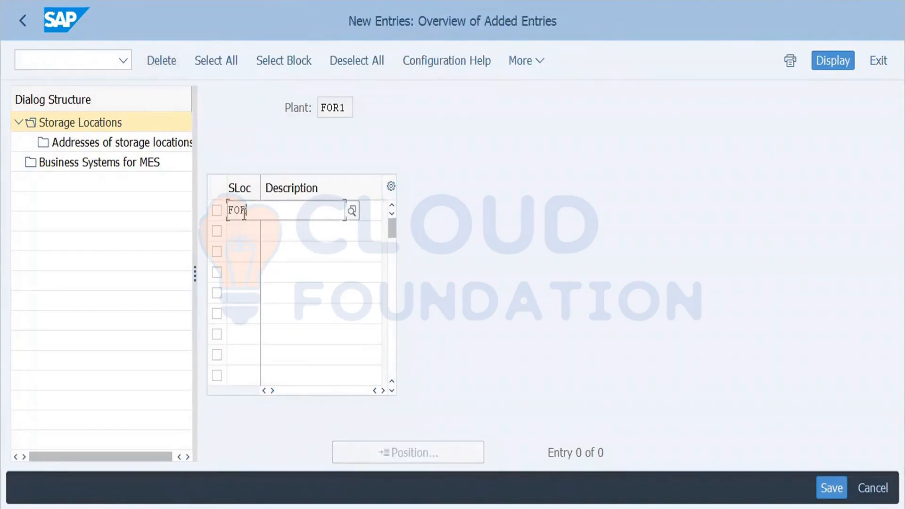
pyautogui.press('BackSpace')
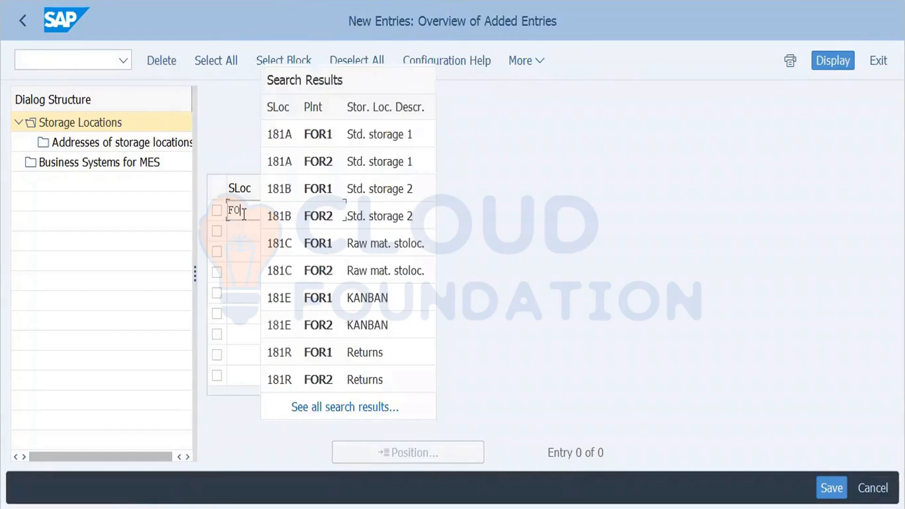
pyautogui.write('6')
pyautogui.press('BackSpace')
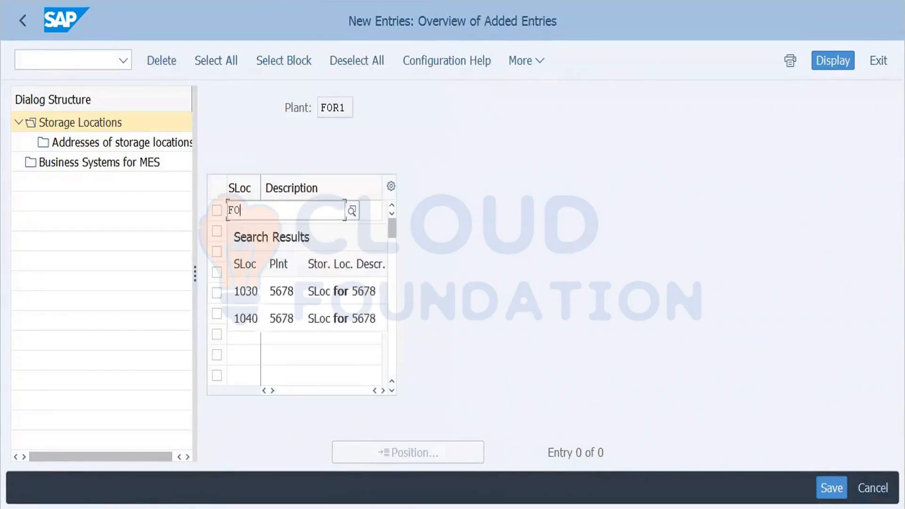
pyautogui.write('R1')
pyautogui.press('Tab')
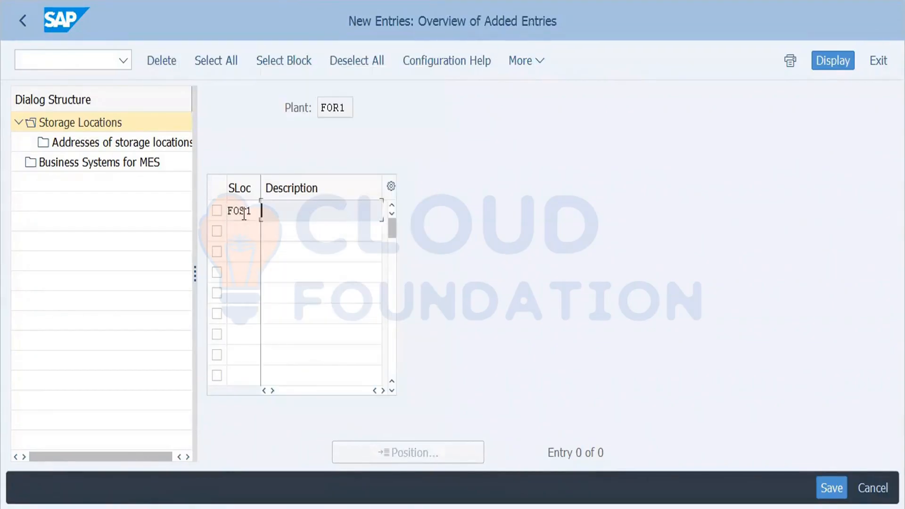
pyautogui.write('Raw Storage')
# - Enter a second storage location FOS2 for plant FOR1 with the description "Semi finished"
pyautogui.click(242, 231)
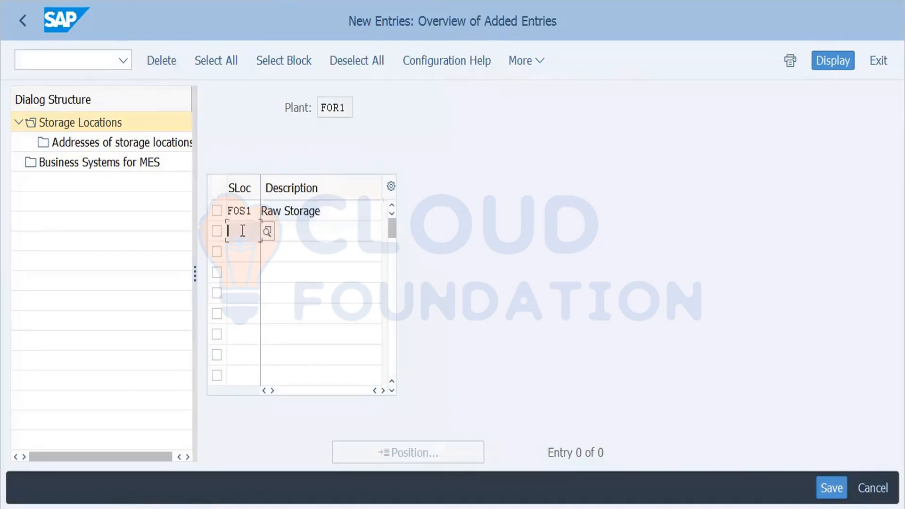
pyautogui.write('fos')
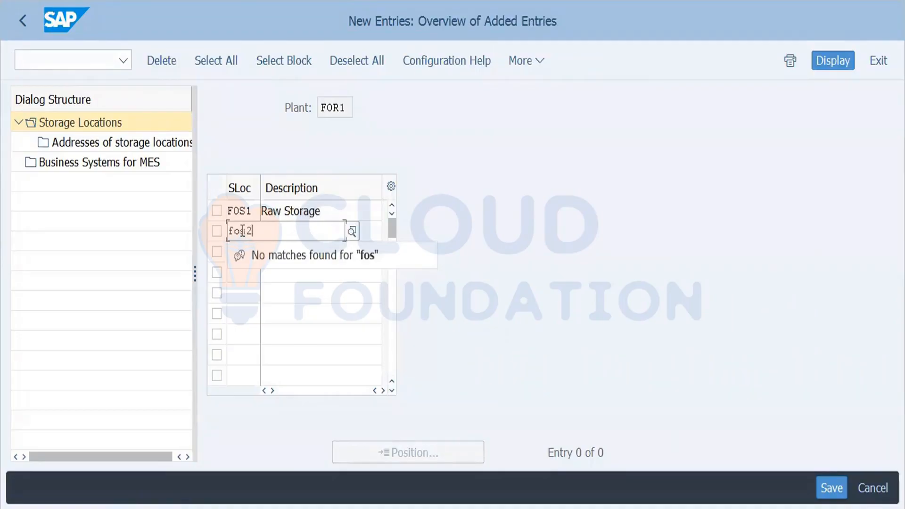
pyautogui.write('2')
pyautogui.press('Tab')
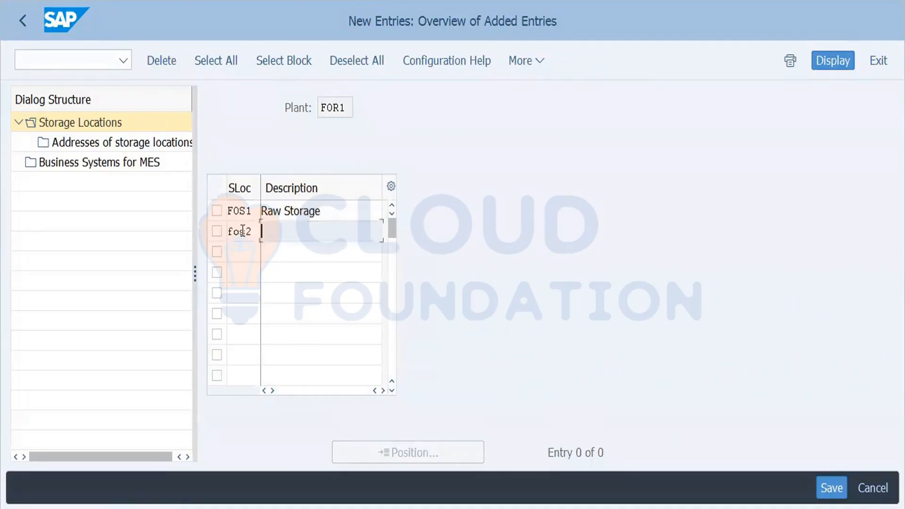
pyautogui.write('Semi finished')
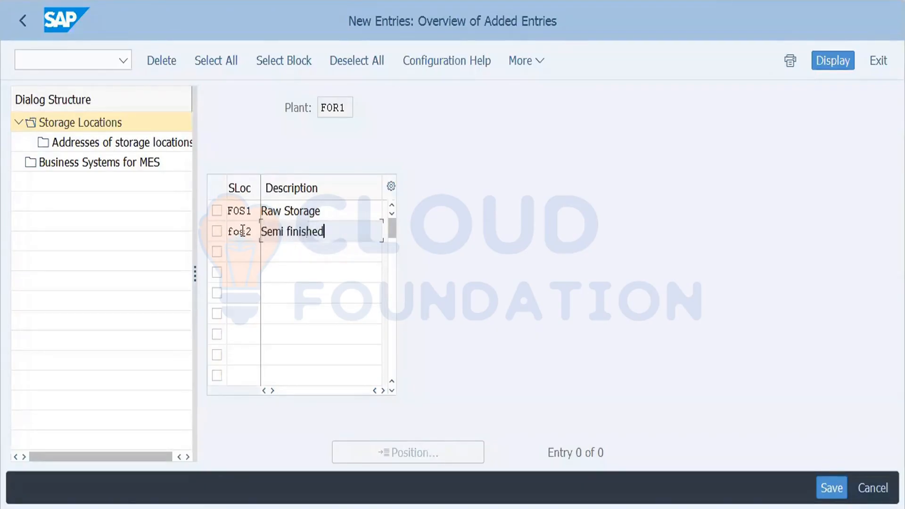
# - Enter a third storage location FOS3 for plant FOR1 with the description "Finished" and confirm the entries
pyautogui.click(238, 253)
pyautogui.write('fo')
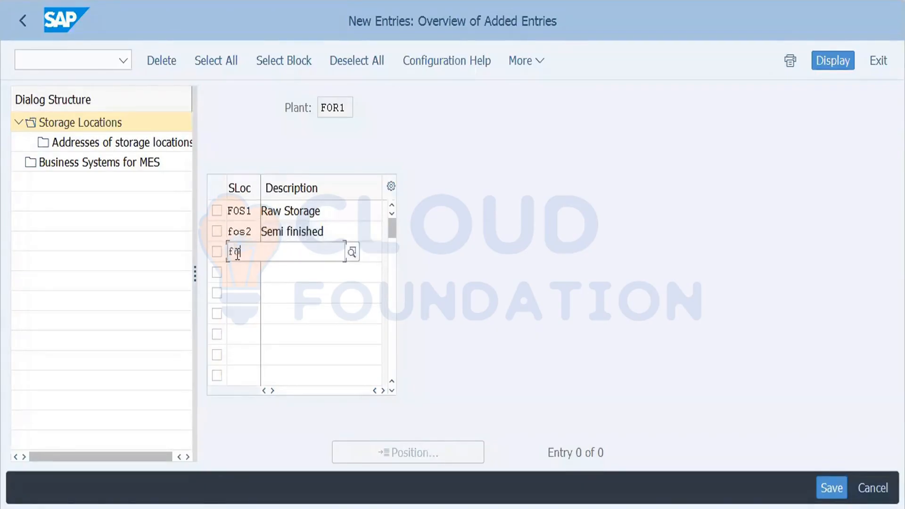
pyautogui.write('s3')
pyautogui.press('Tab')
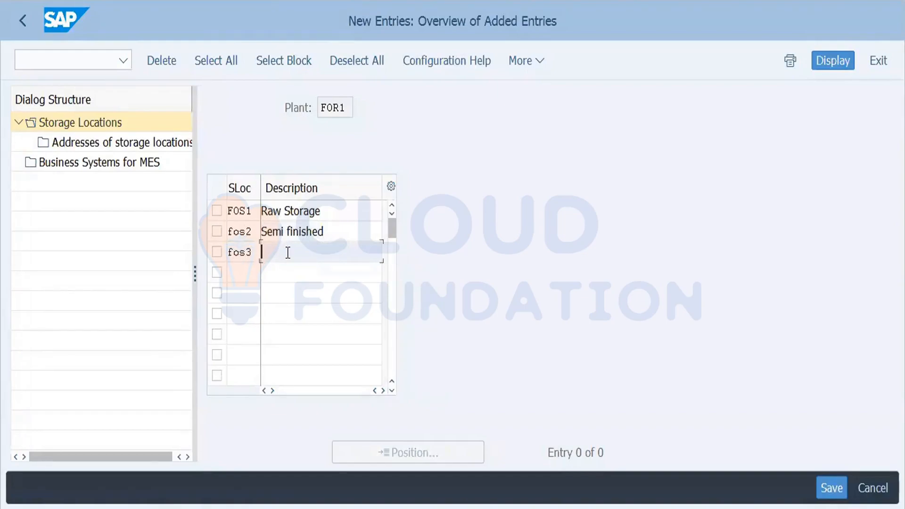
pyautogui.write('Finished')
pyautogui.press('Return')
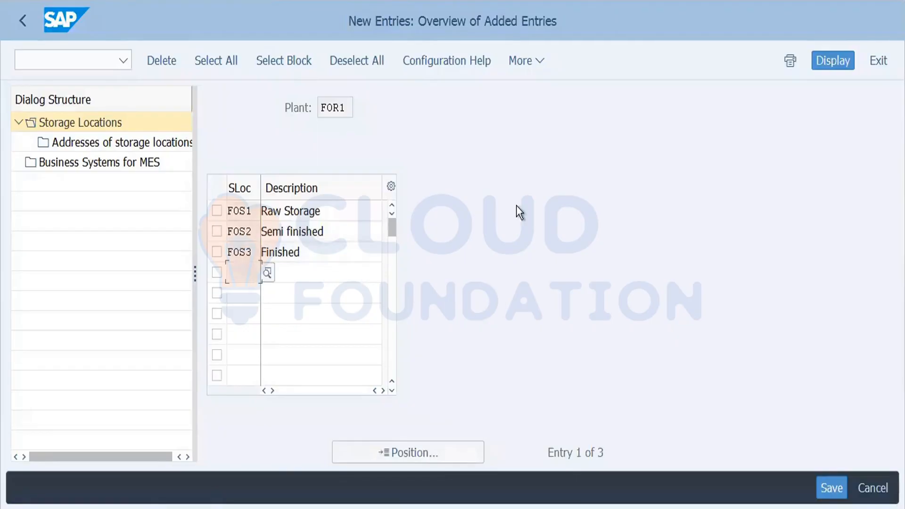
# - Save plant FOR1's new storage locations and accept the proposed customizing request
pyautogui.click(830, 487)
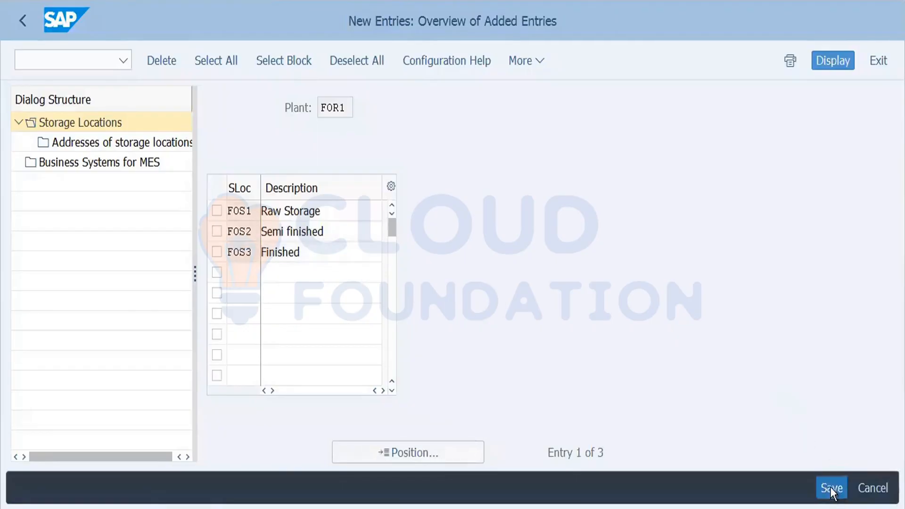
pyautogui.click(377, 359)
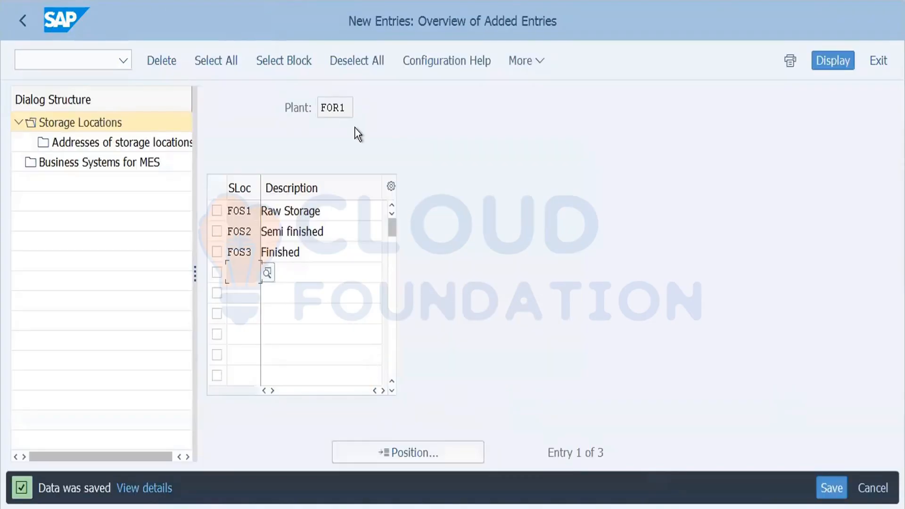
pyautogui.click(833, 490)
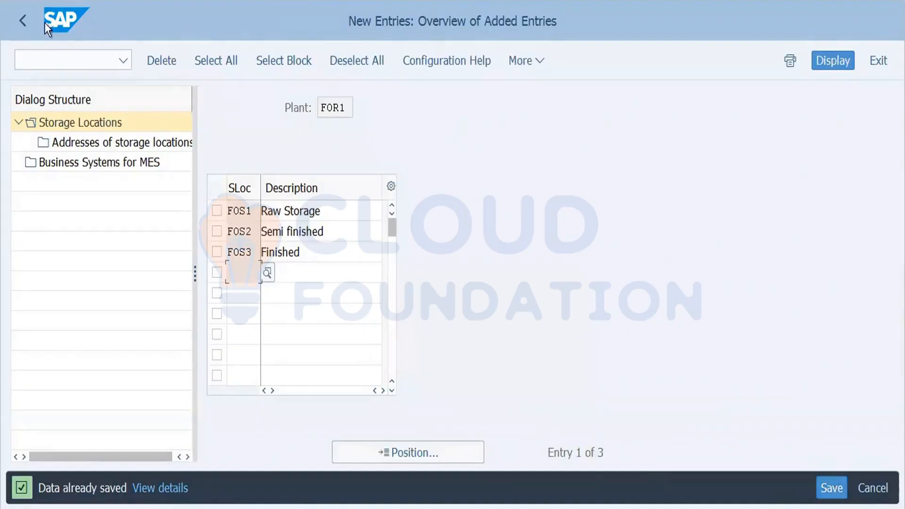
# - Leave plant FOR1's storage locations and open storage location maintenance for plant FOR2
pyautogui.click(22, 22)
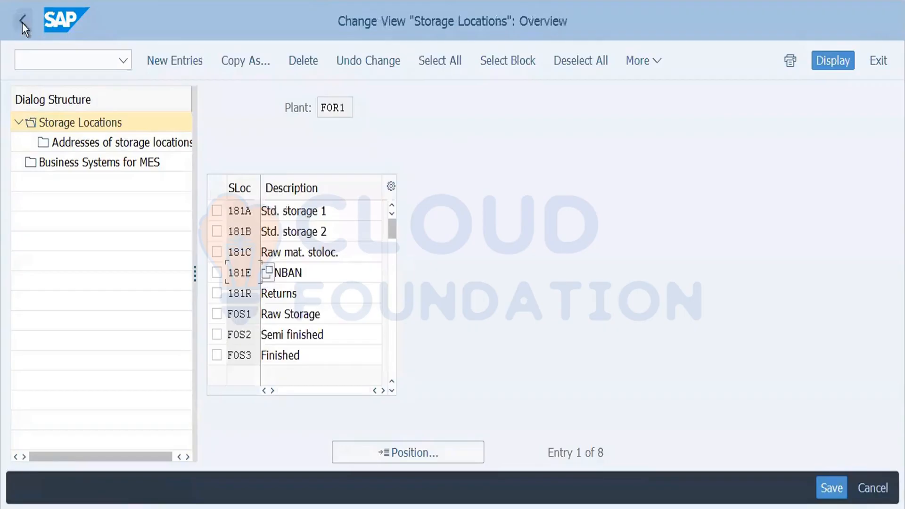
pyautogui.click(22, 22)
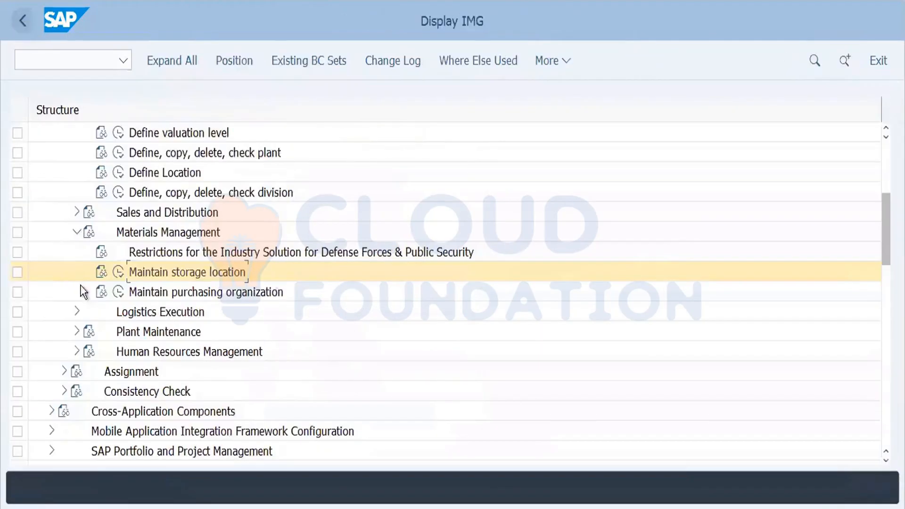
pyautogui.click(120, 272)
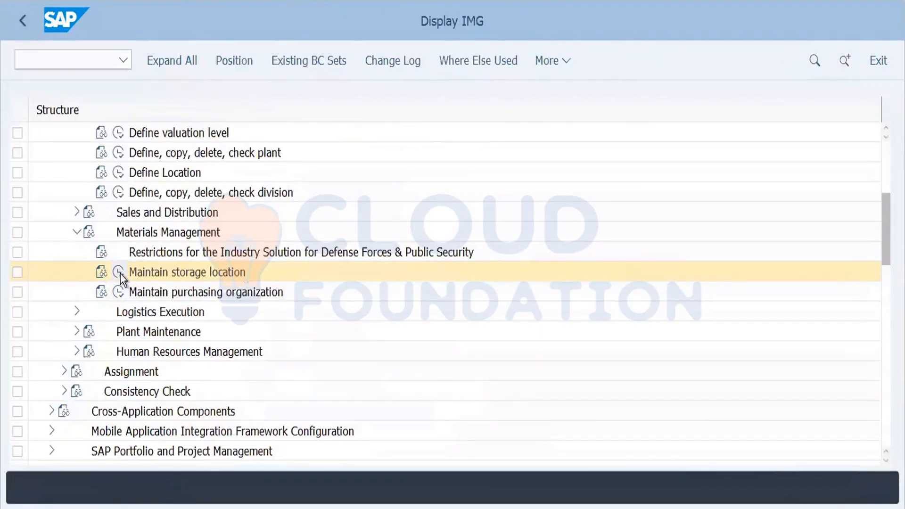
pyautogui.doubleClick(350, 243)
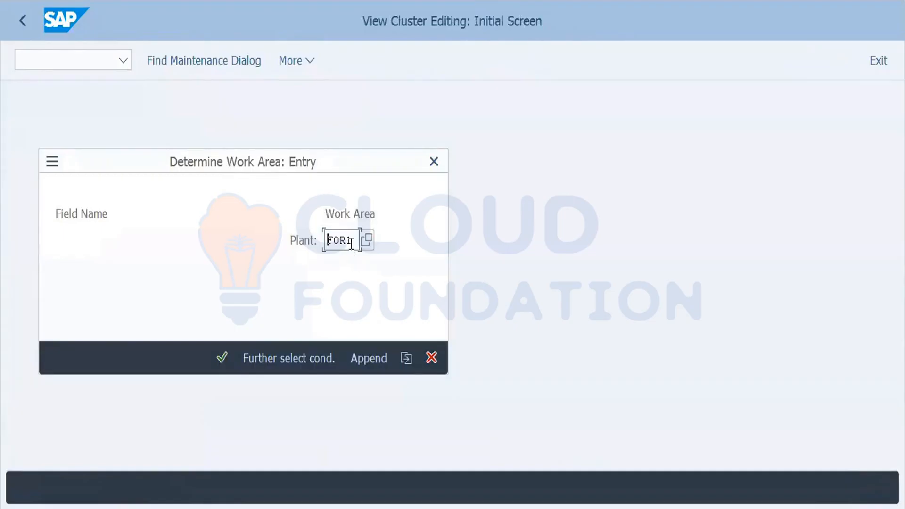
pyautogui.write('FOR2')
pyautogui.press('Return')
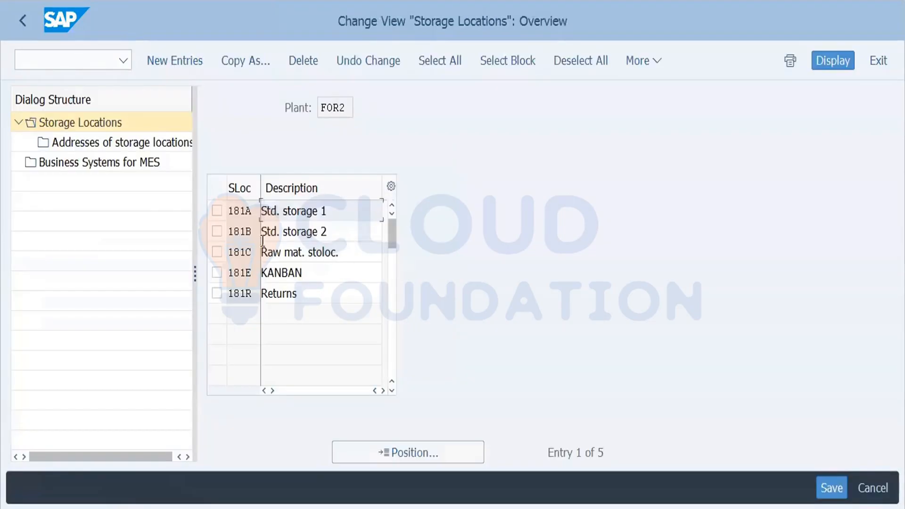
# - Add a new storage location FOS1 with the description "Finished" to plant FOR2
pyautogui.click(174, 59)
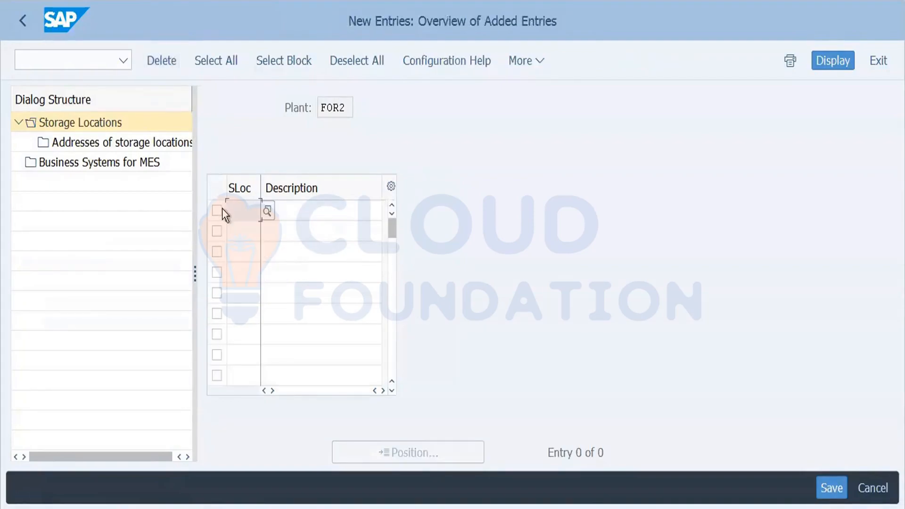
pyautogui.write('FOS1')
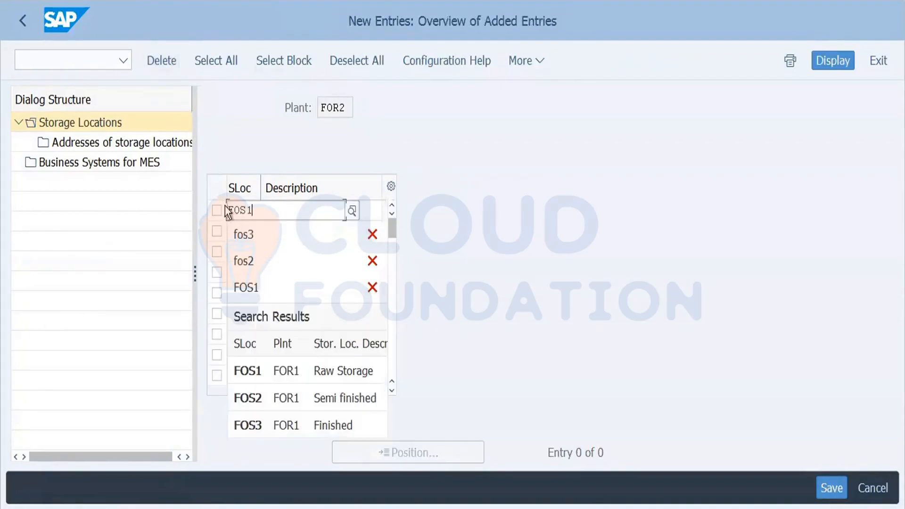
pyautogui.press('Tab')
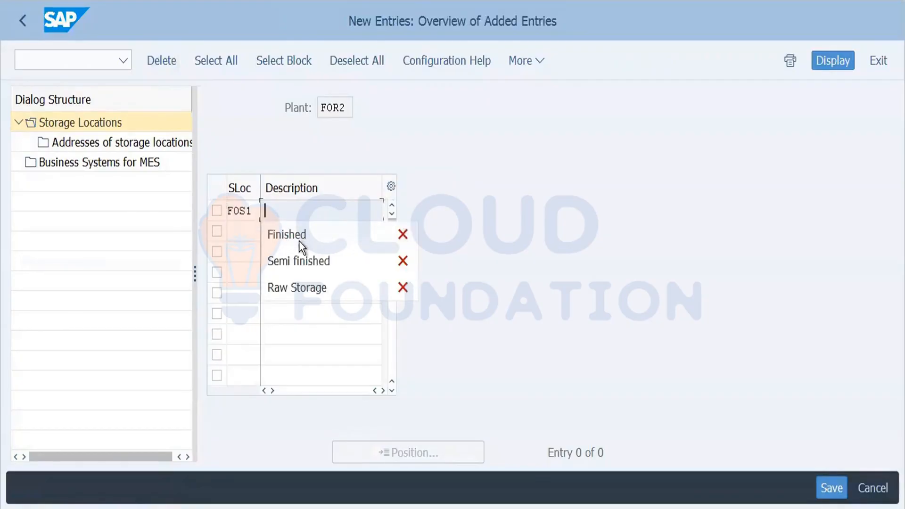
pyautogui.click(299, 238)
# - Enter a second storage location FOS2 for plant FOR2 with the description "Semi finished"
pyautogui.click(237, 232)
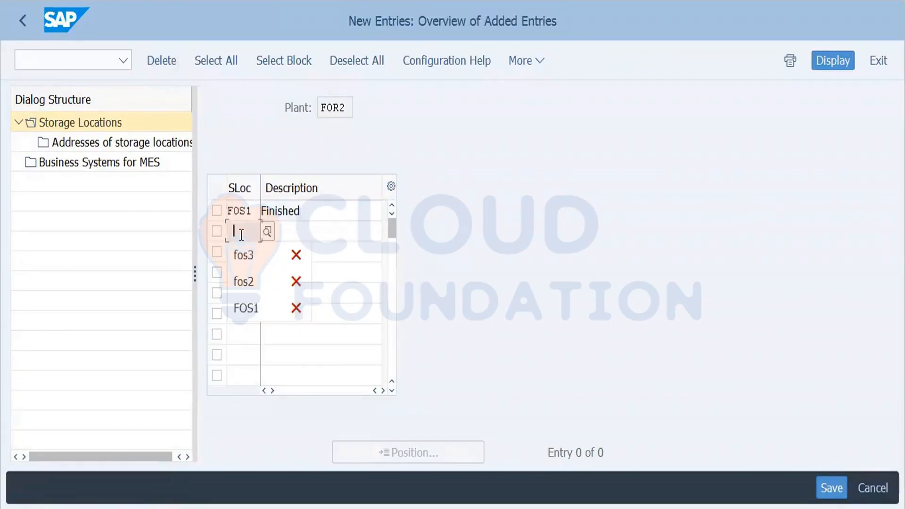
pyautogui.click(254, 278)
pyautogui.press('Tab')
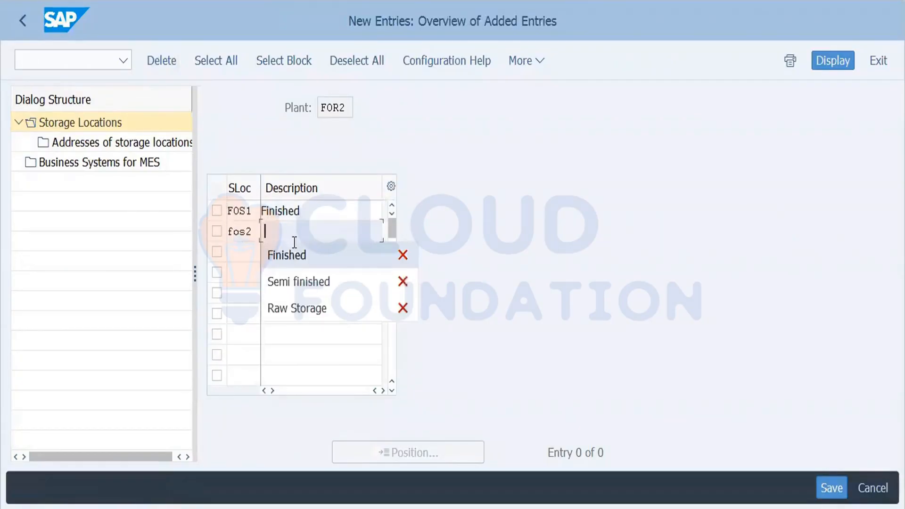
pyautogui.click(301, 282)
# - Enter a third storage location FOS3 described as "Finished" for plant FOR2 and save the entries under the proposed customizing request
pyautogui.click(239, 254)
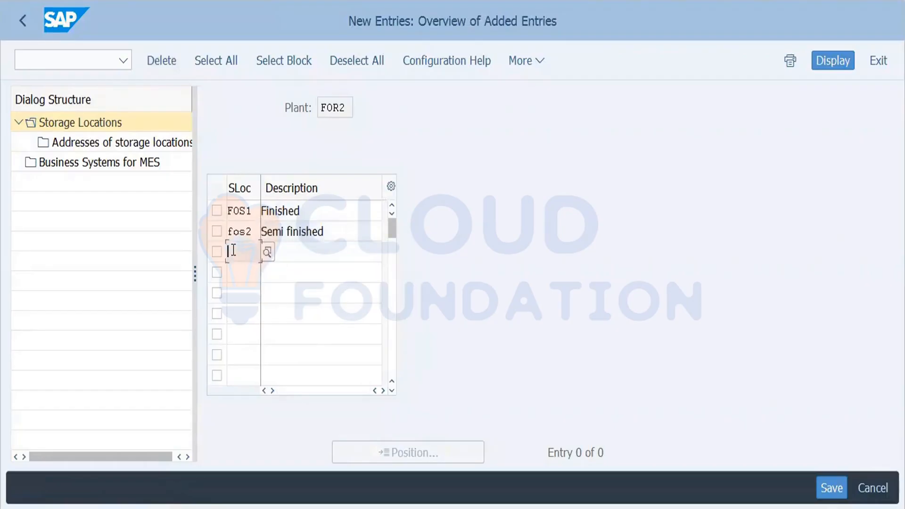
pyautogui.click(245, 277)
pyautogui.press('Tab')
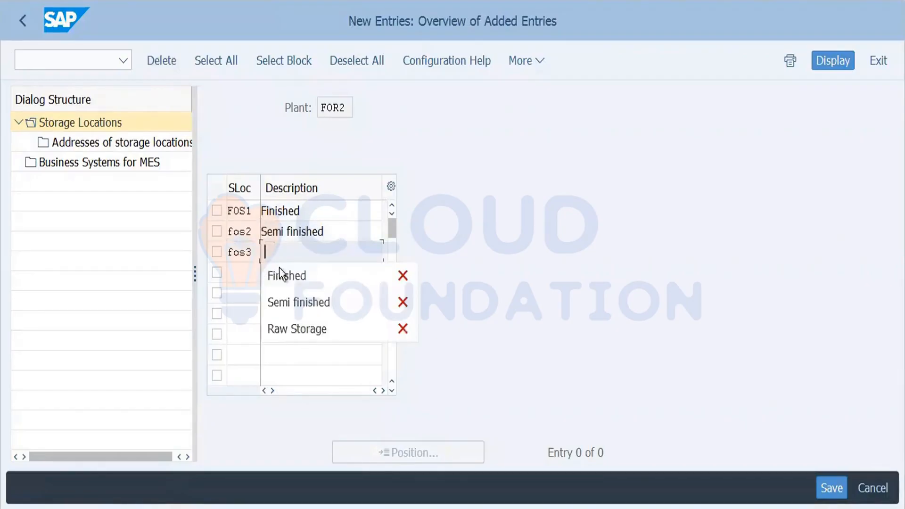
pyautogui.click(293, 266)
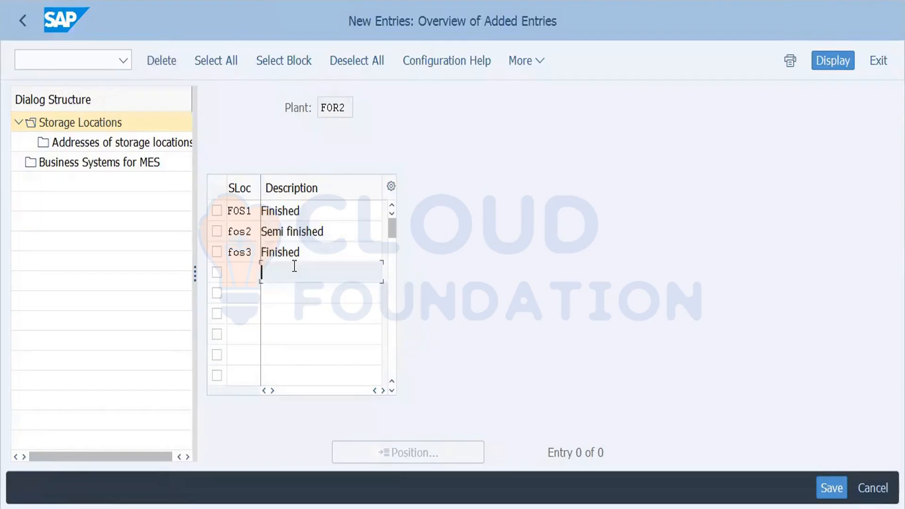
pyautogui.press('Return')
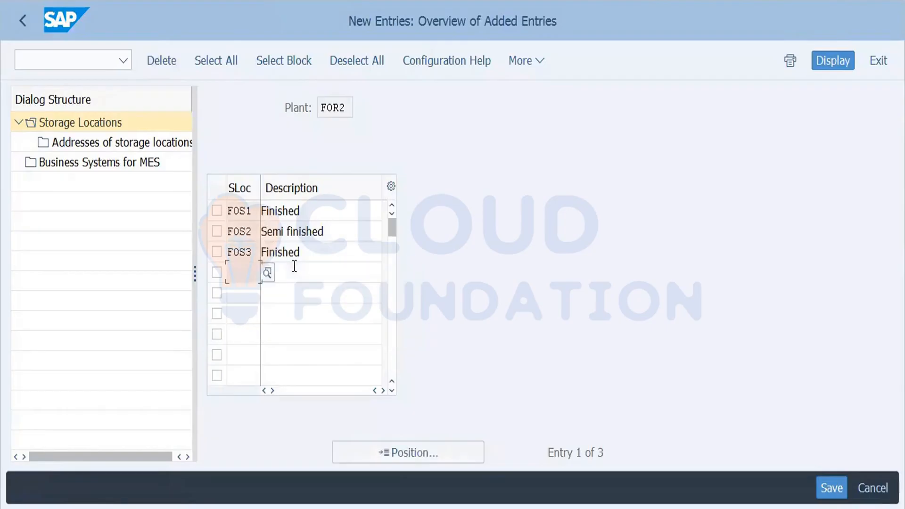
pyautogui.click(819, 486)
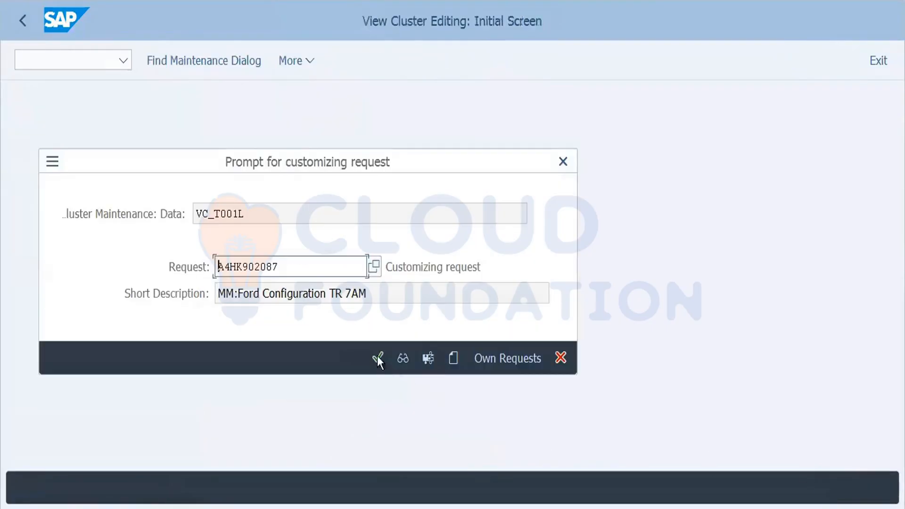
pyautogui.click(378, 358)
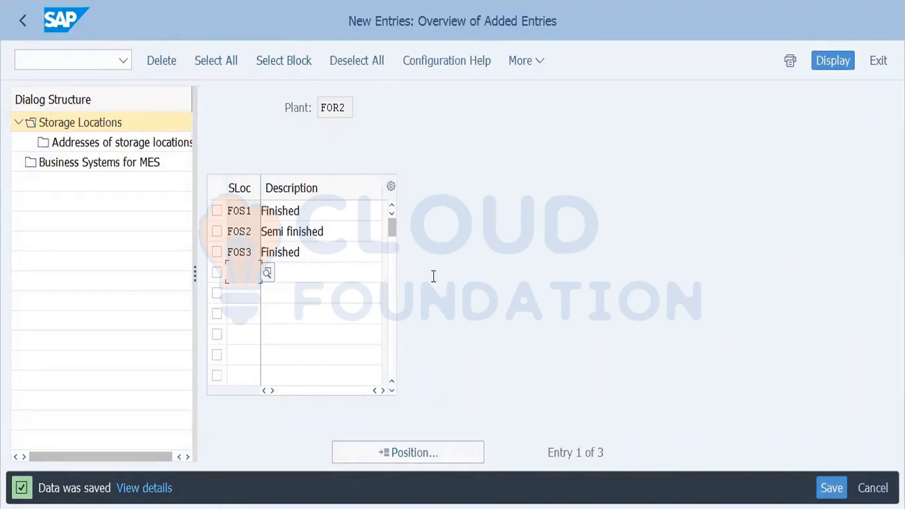
# - Change the description of plant FOR2's storage location FOS1 to "Raw Storage" and save
pyautogui.doubleClick(308, 214)
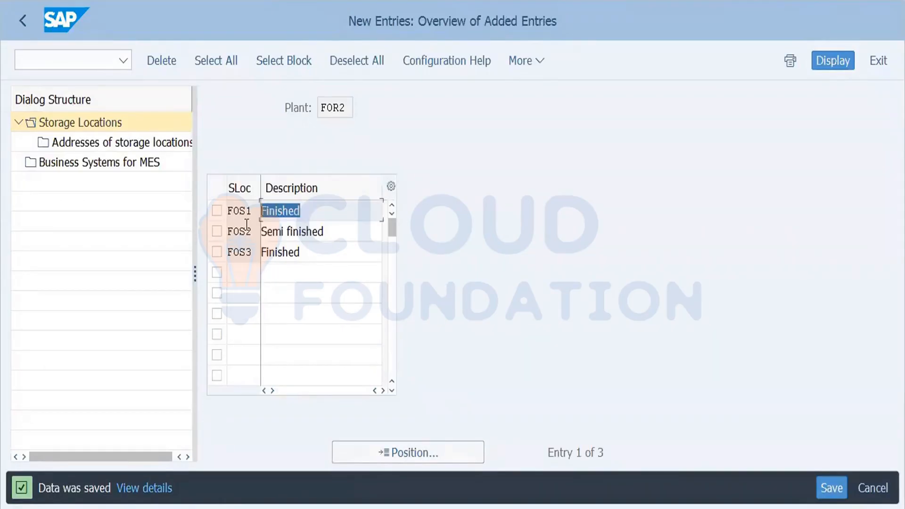
pyautogui.press('BackSpace')
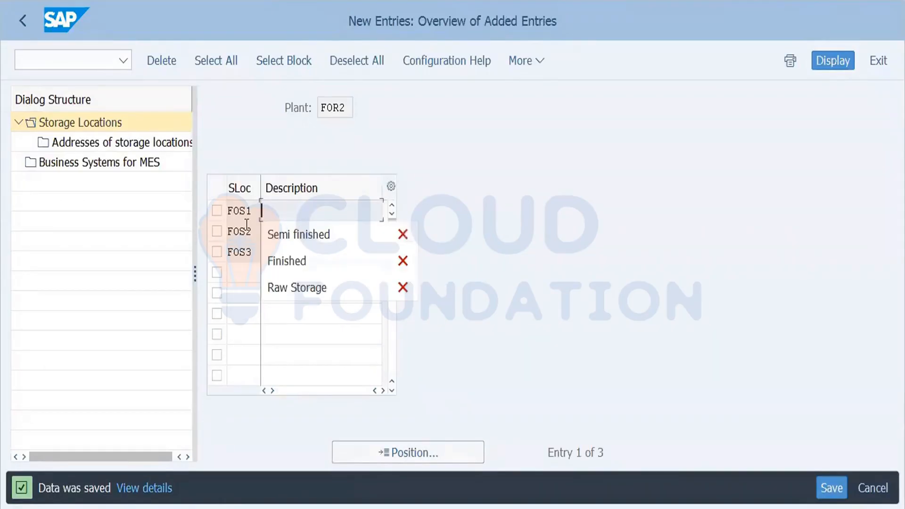
pyautogui.click(302, 291)
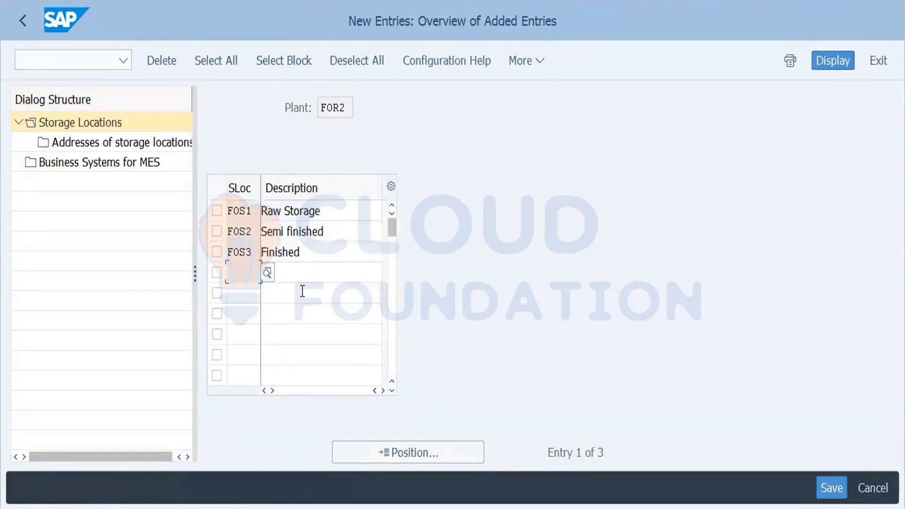
pyautogui.click(830, 489)
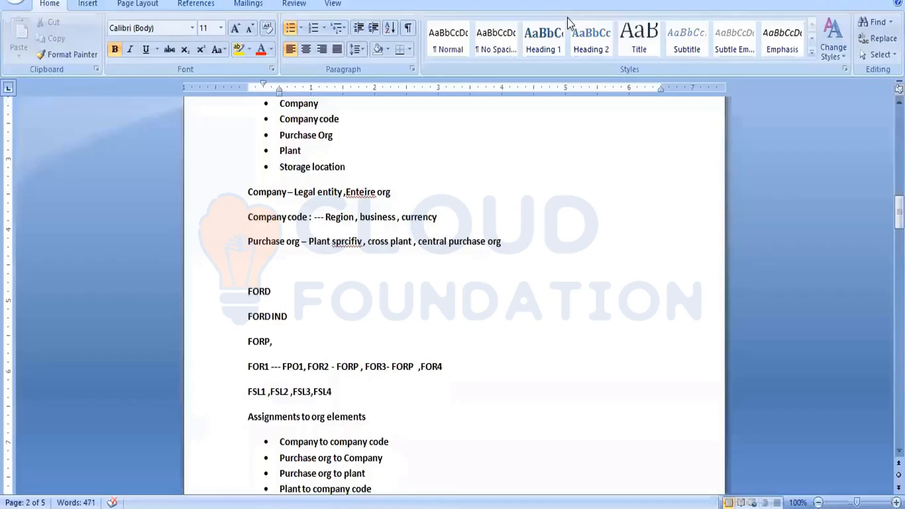
# - Switch to the Word notes and review the list of organizational elements and the list of assignments to org elements
pyautogui.click(463, 182)
pyautogui.press('Up')
pyautogui.press('Up')
pyautogui.press('Up')
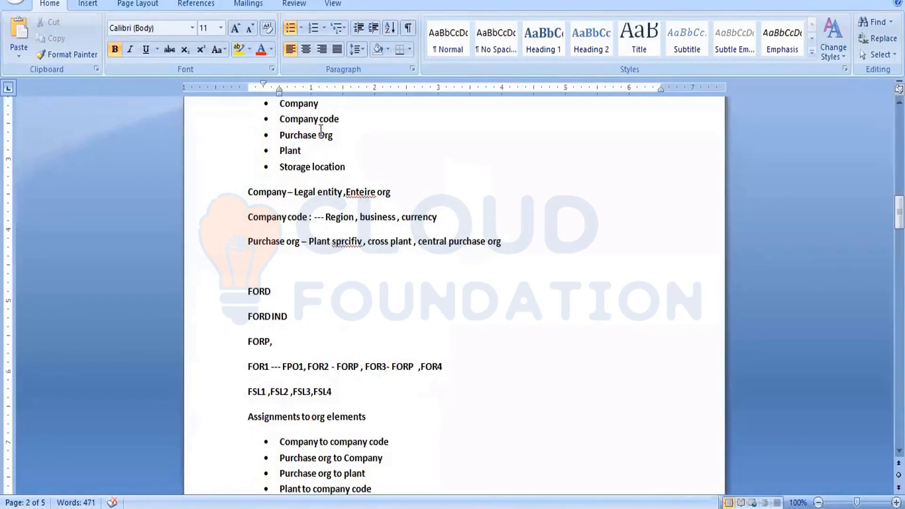
pyautogui.click(316, 136)
pyautogui.moveTo(351, 166); pyautogui.dragTo(282, 107)
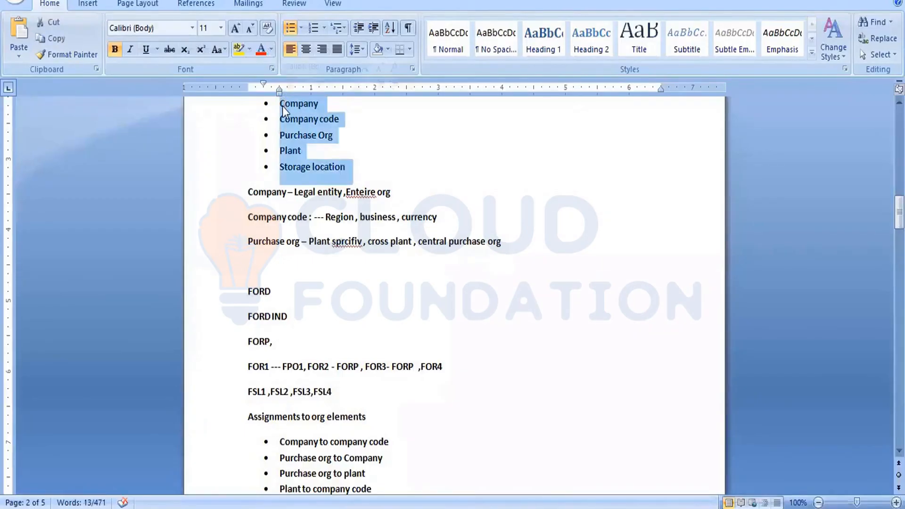
pyautogui.click(419, 288)
pyautogui.moveTo(899, 213); pyautogui.dragTo(899, 220)
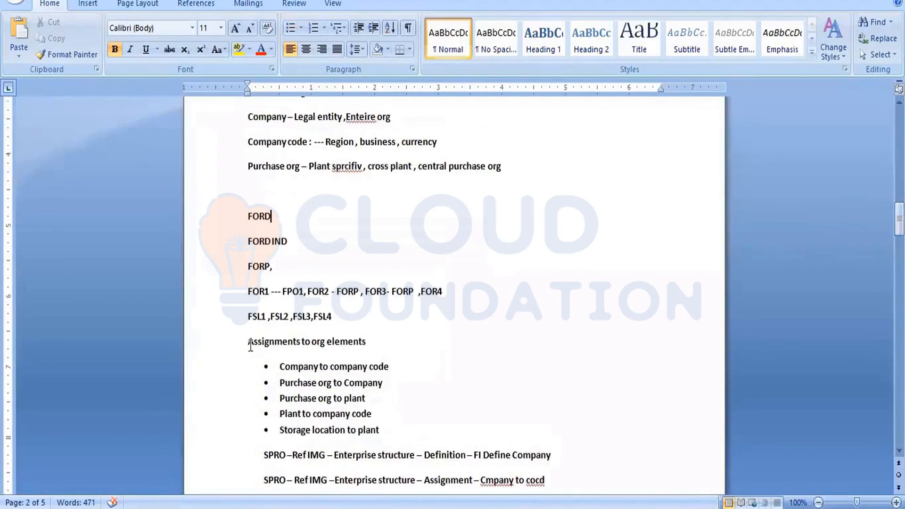
pyautogui.moveTo(248, 342); pyautogui.dragTo(409, 428)
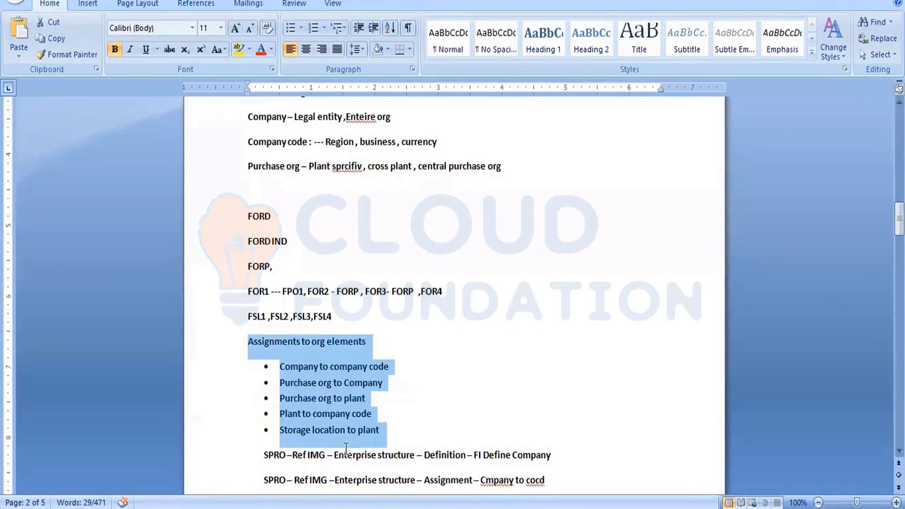
pyautogui.moveTo(391, 427); pyautogui.dragTo(275, 379)
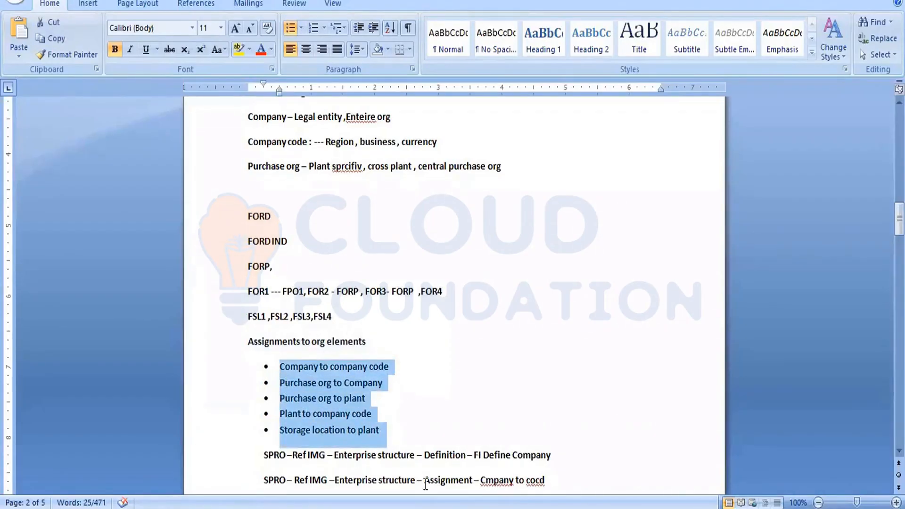
# - Switch back to SAP and leave storage location maintenance and customizing for the SAP Easy Access screen
pyautogui.hotkey('alt', 'Tab')
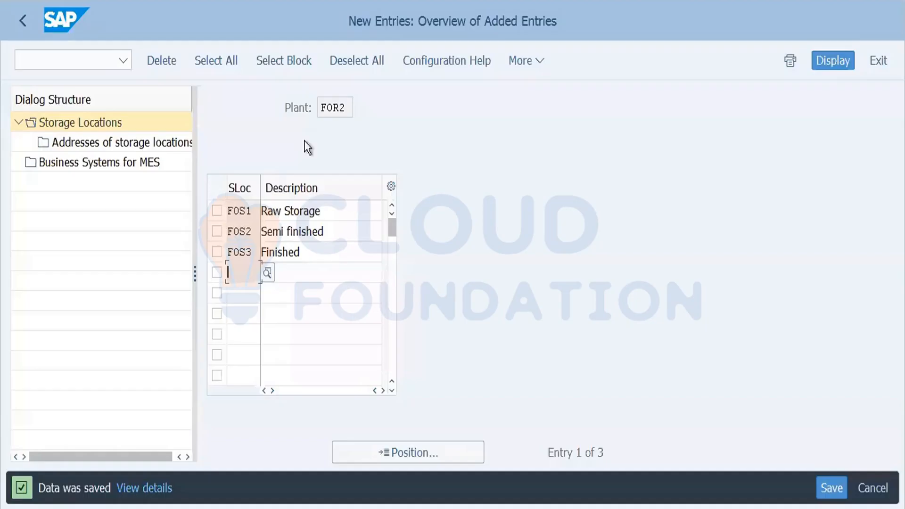
pyautogui.click(24, 17)
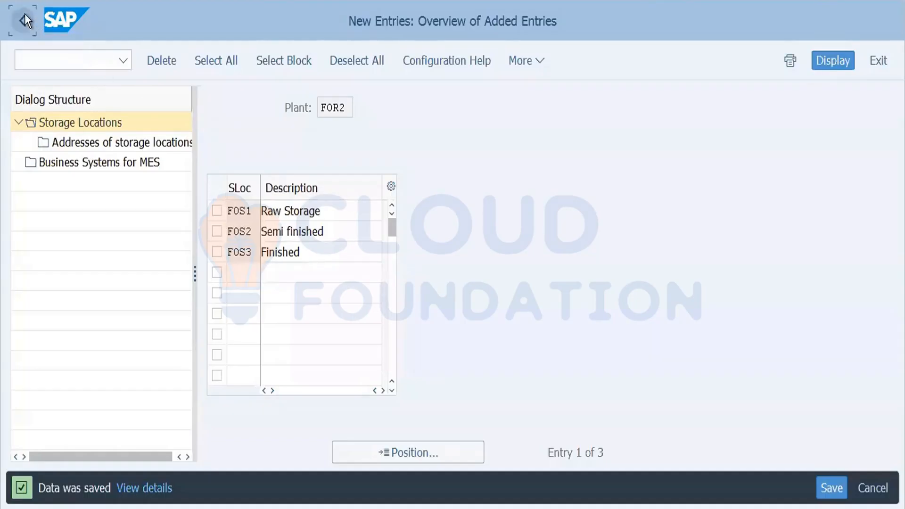
pyautogui.click(25, 14)
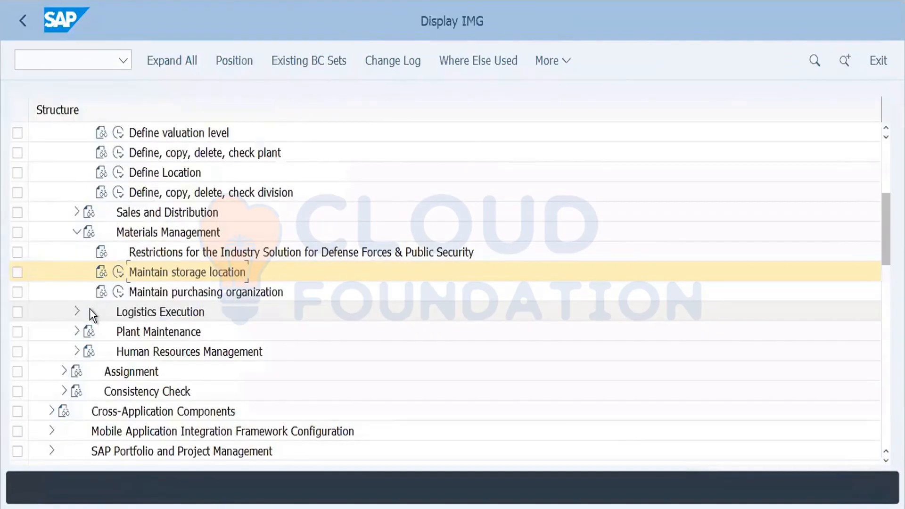
pyautogui.click(27, 26)
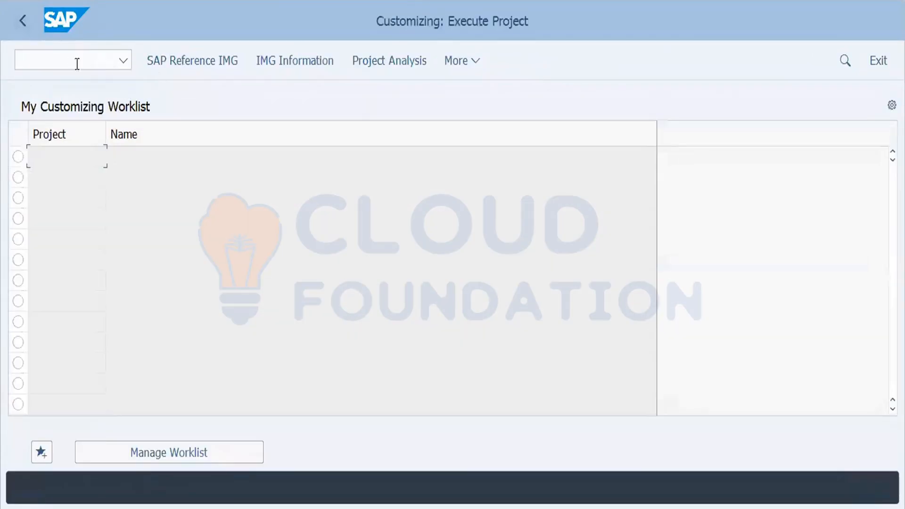
pyautogui.click(24, 20)
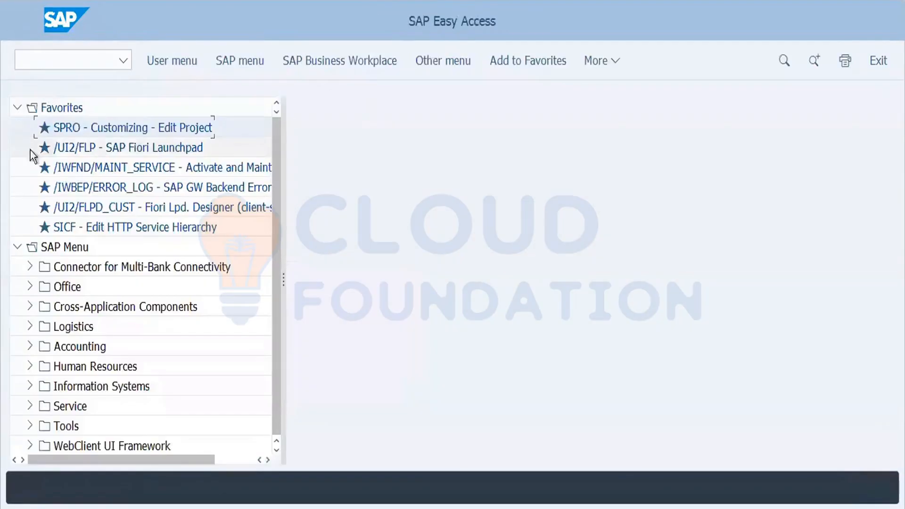
# - Run transaction SPRO, display the SAP Reference IMG and expand the Assignment node under Enterprise Structure
pyautogui.click(60, 60)
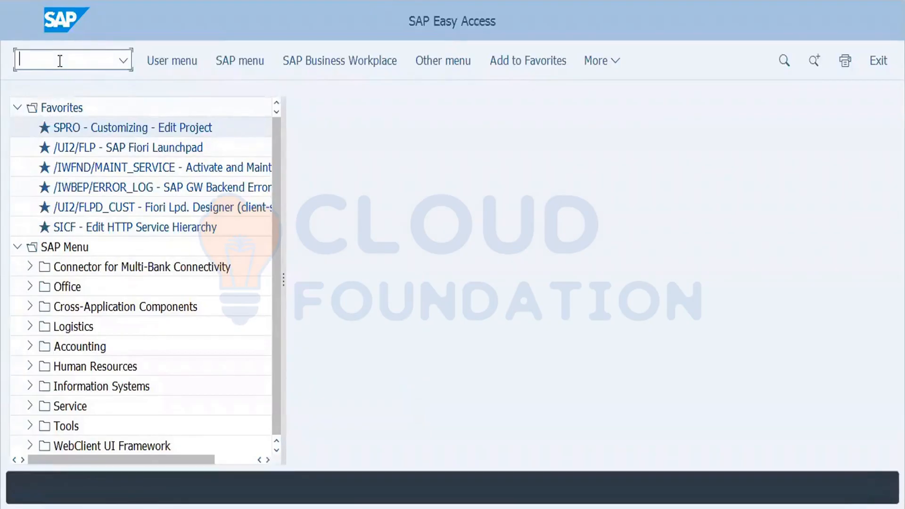
pyautogui.write('SPRO')
pyautogui.press('Return')
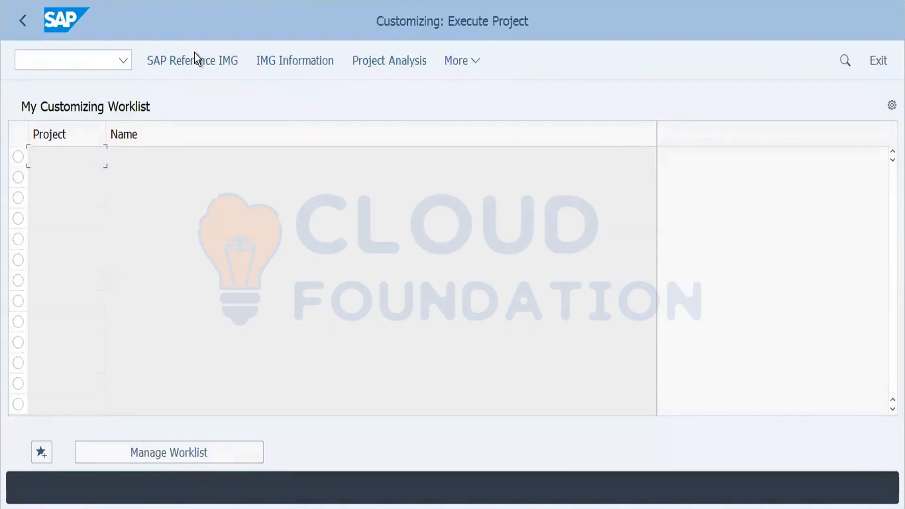
pyautogui.click(195, 58)
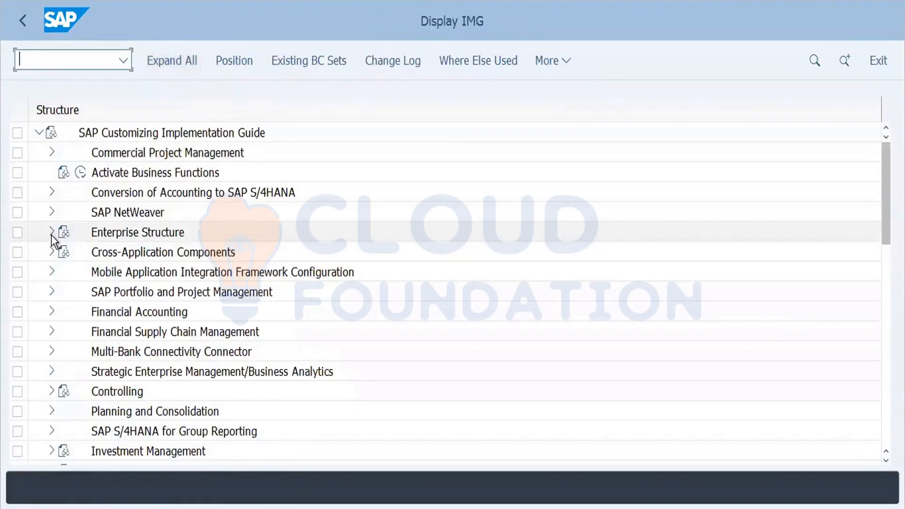
pyautogui.click(52, 234)
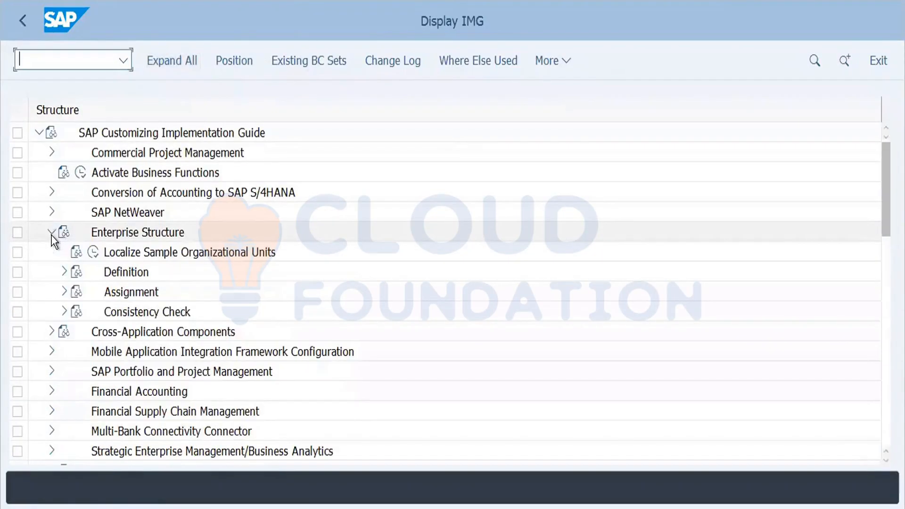
pyautogui.click(64, 291)
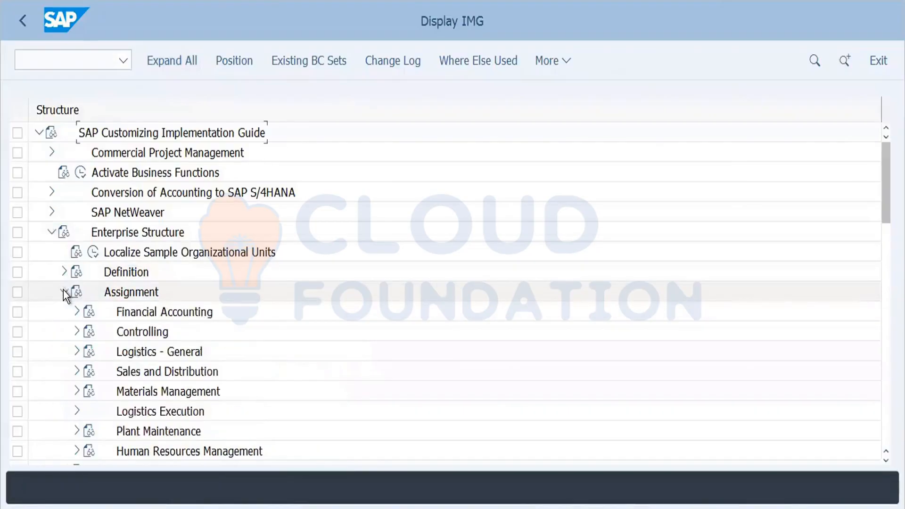
# - Open the assignment of company codes to companies under Financial Accounting and position the list on company code FORD
pyautogui.click(77, 312)
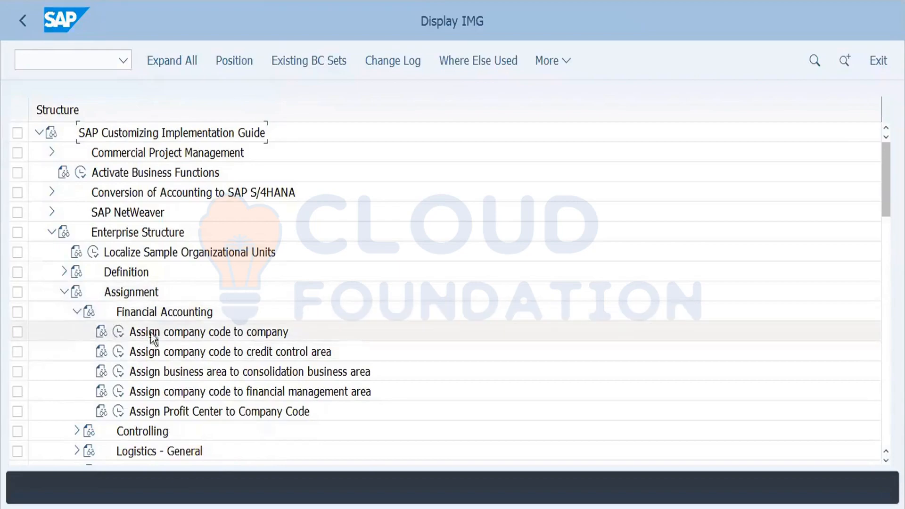
pyautogui.click(116, 333)
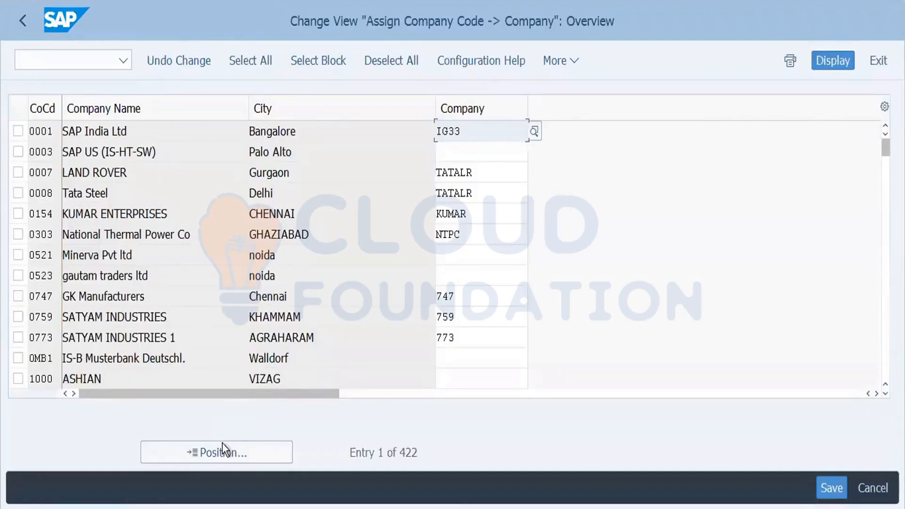
pyautogui.click(229, 453)
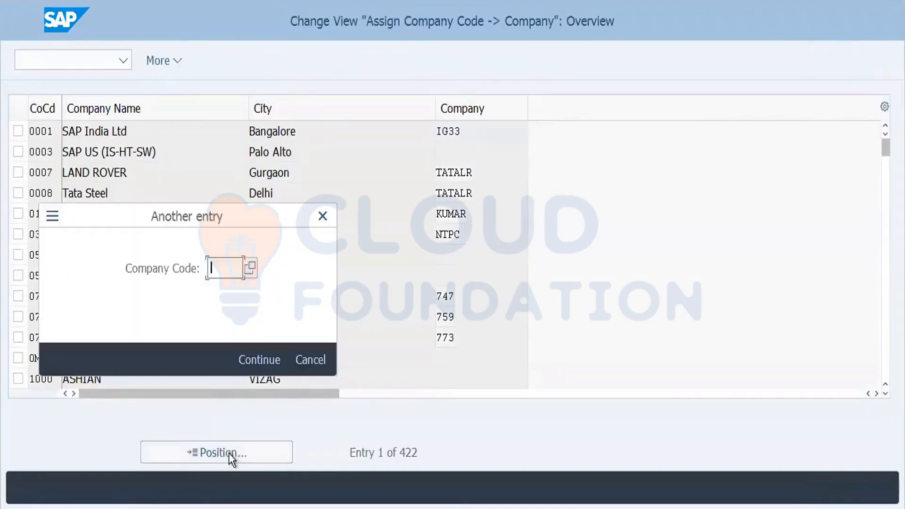
pyautogui.write('FORD')
pyautogui.press('Return')
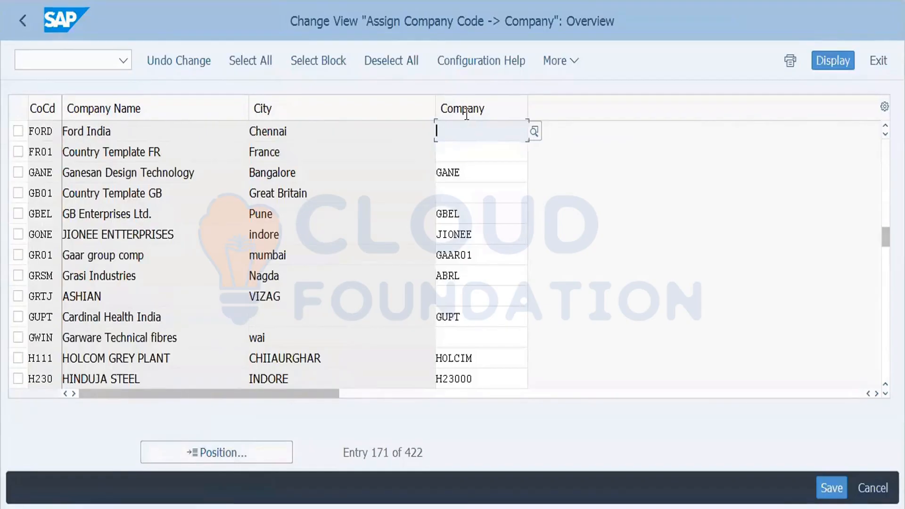
# - Assign company FORD to company code FORD, save it in the MM:Ford Configuration TR 7AM request and return to the IMG
pyautogui.click(461, 129)
pyautogui.write('FORD')
pyautogui.click(833, 494)
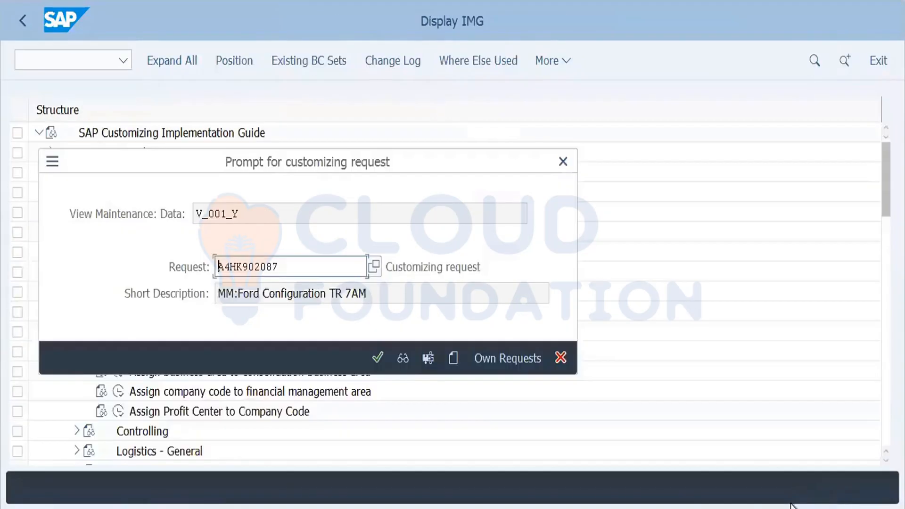
pyautogui.click(377, 360)
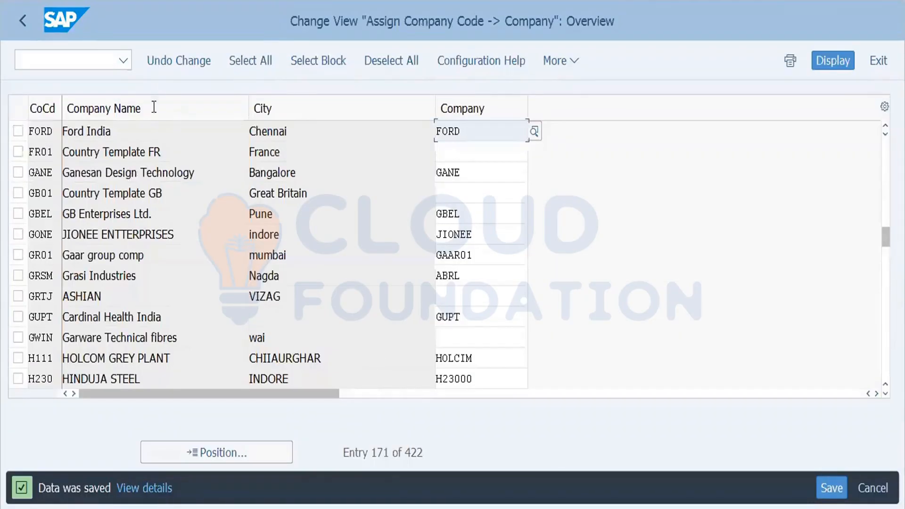
pyautogui.click(23, 20)
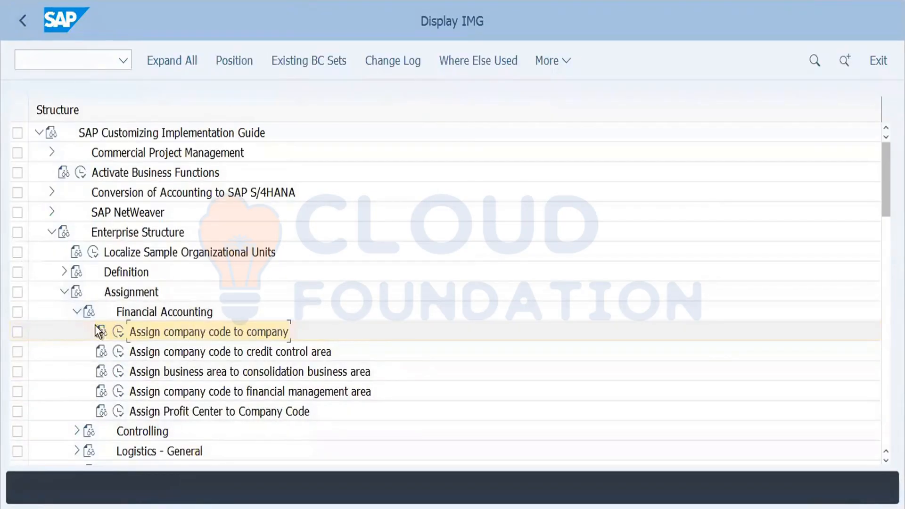
# - Open the assignment of plants to company codes under Logistics - General and position the list on plant FOR1
pyautogui.click(76, 314)
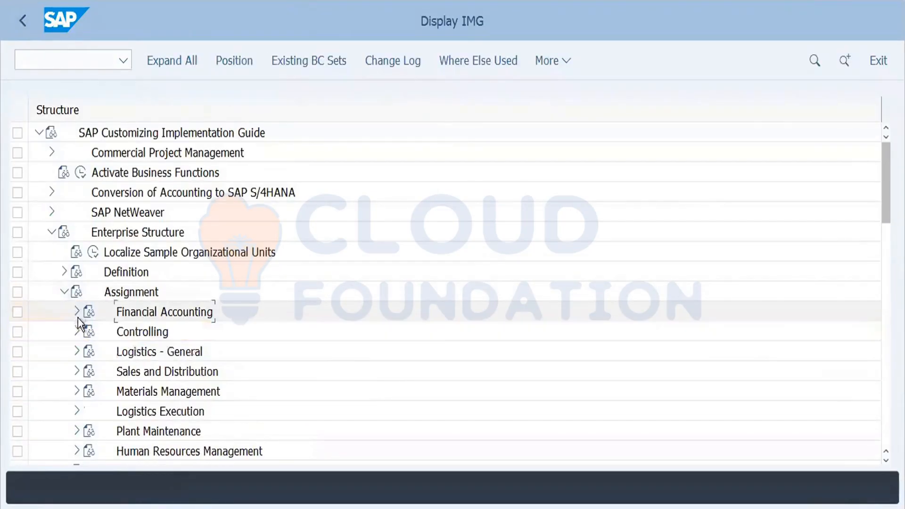
pyautogui.click(77, 351)
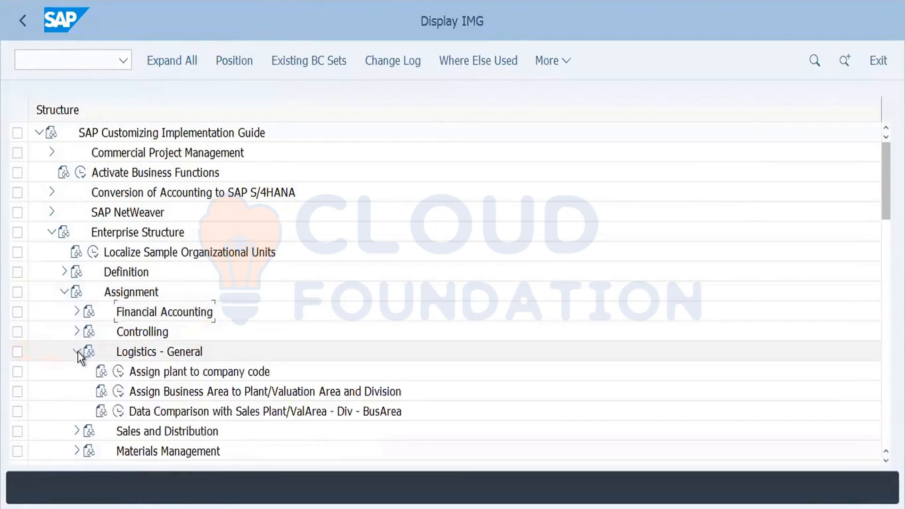
pyautogui.click(118, 372)
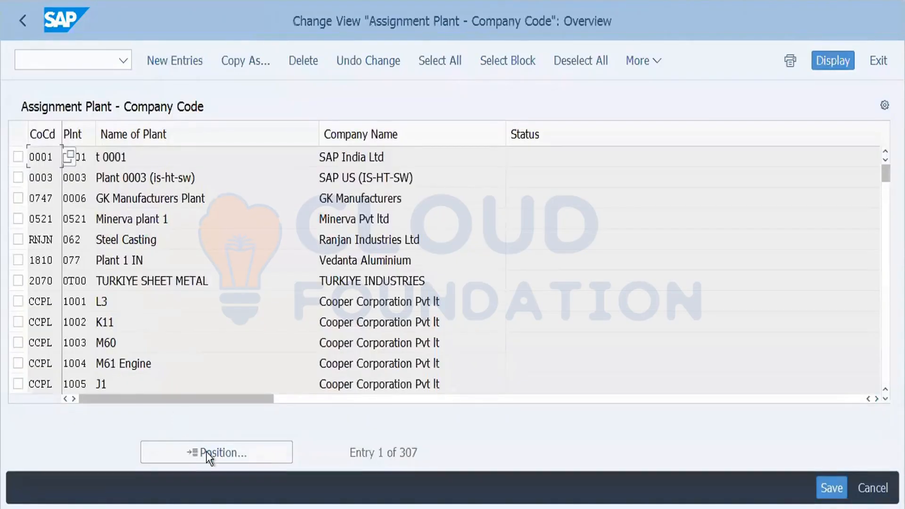
pyautogui.click(207, 454)
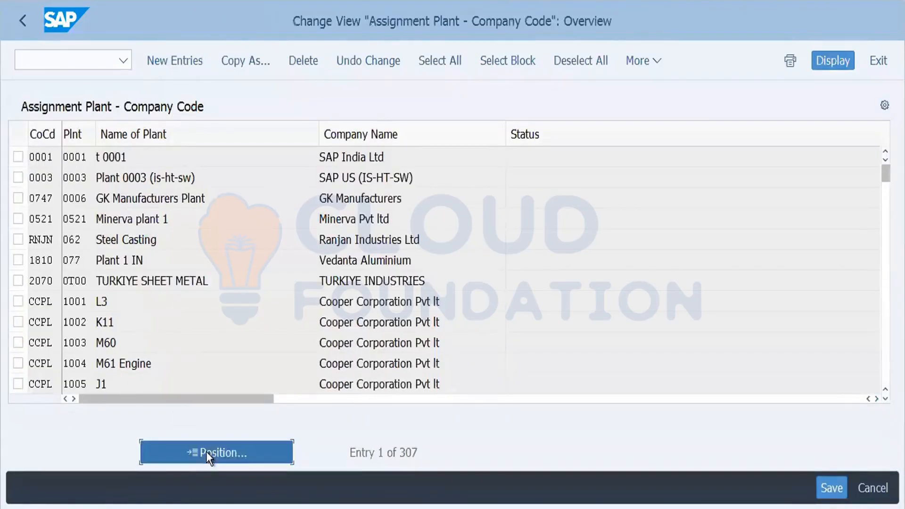
pyautogui.write('FOR1')
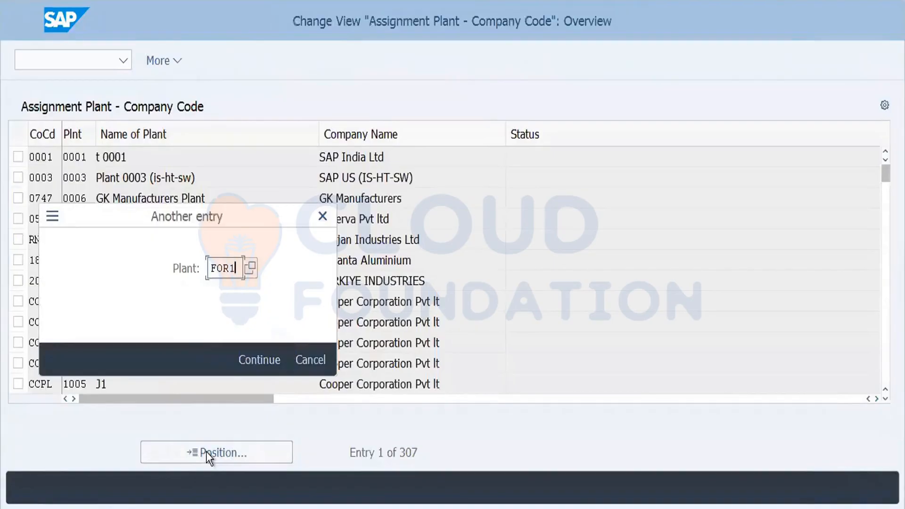
pyautogui.press('Return')
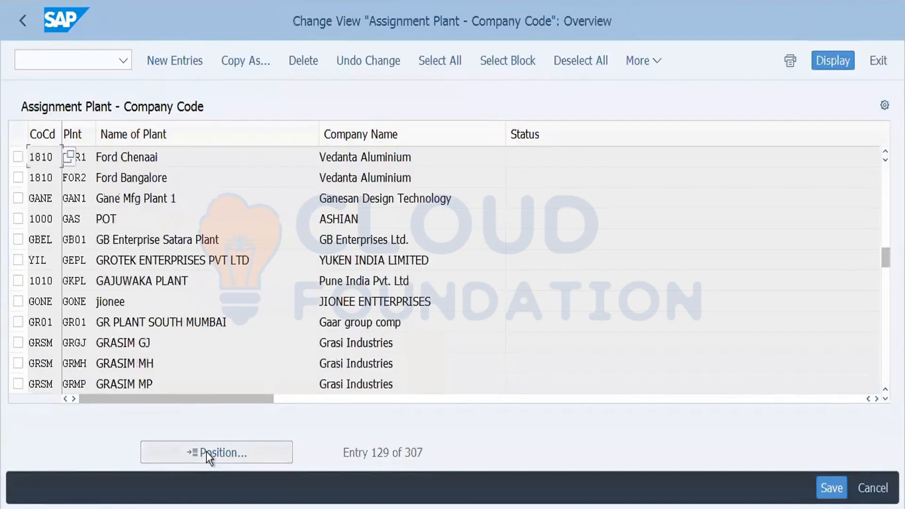
# - Delete the company code 1810 assignments of plants FOR1 and FOR2 and save the deletion in the MM:Ford Configuration TR 7AM request
pyautogui.click(74, 178)
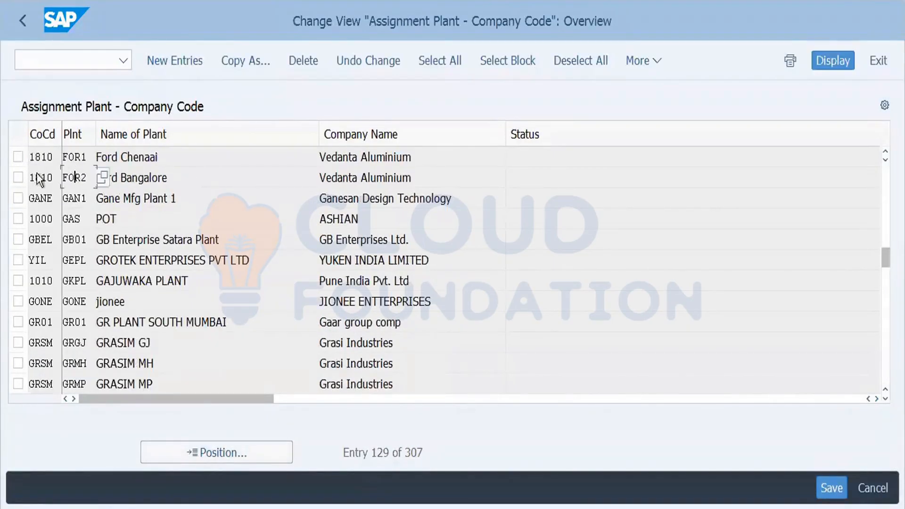
pyautogui.click(17, 157)
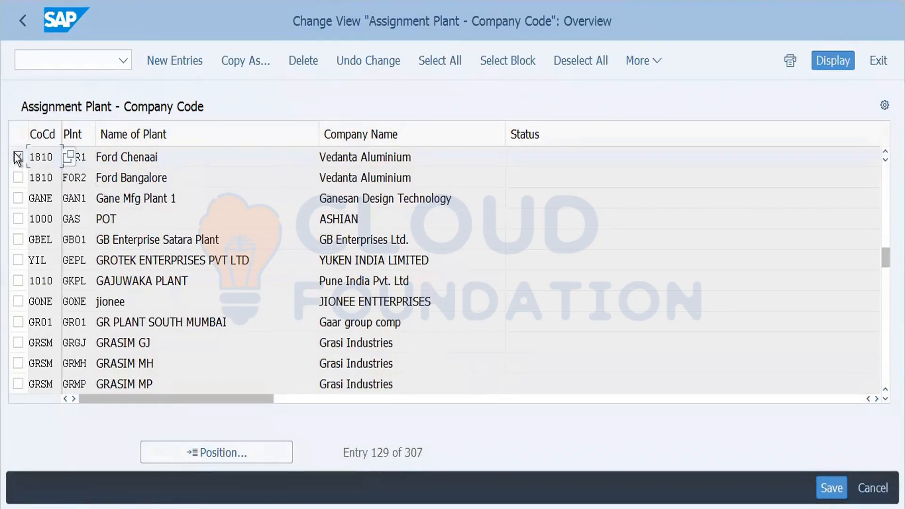
pyautogui.click(18, 177)
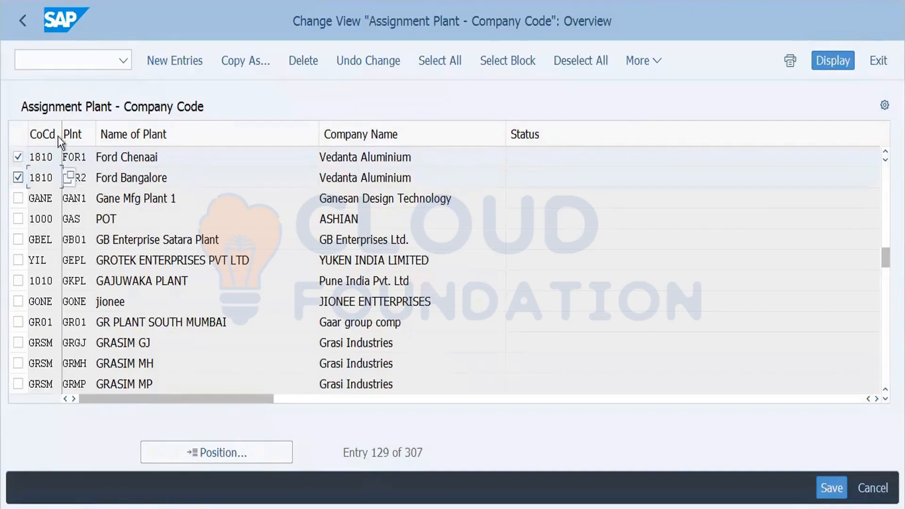
pyautogui.click(309, 62)
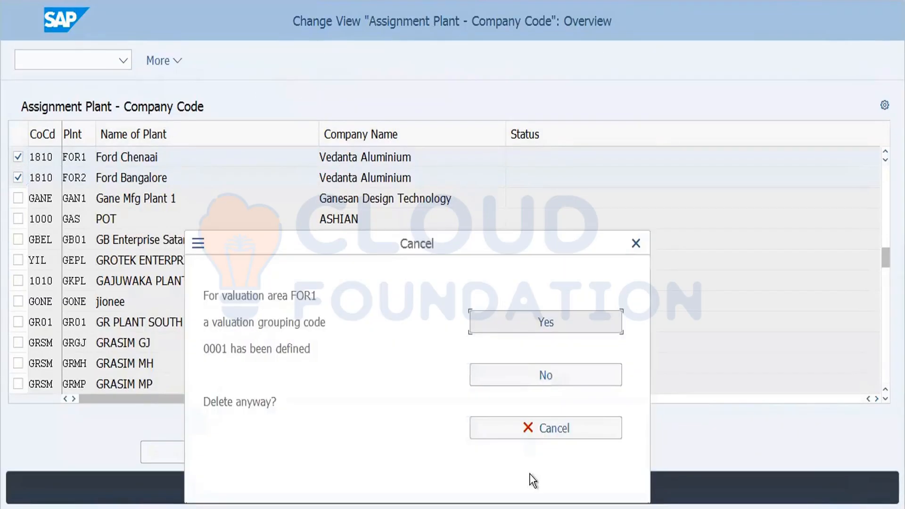
pyautogui.click(560, 321)
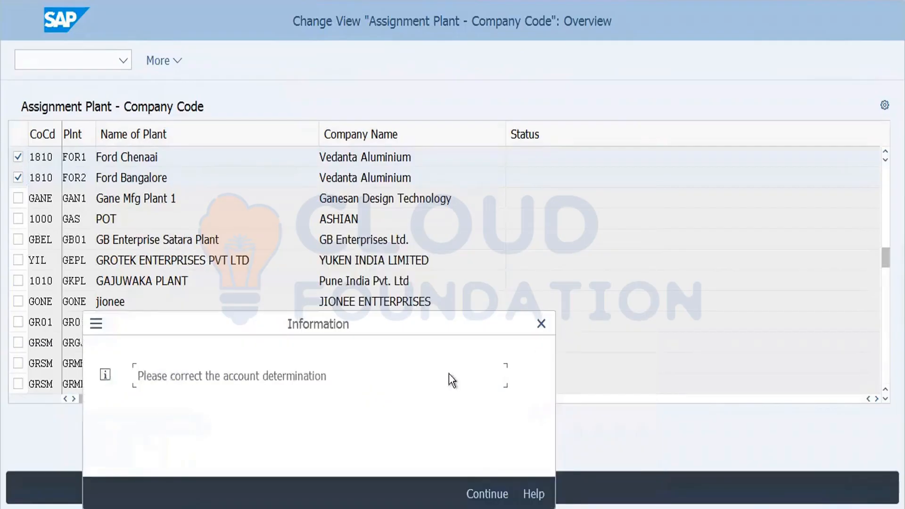
pyautogui.click(487, 494)
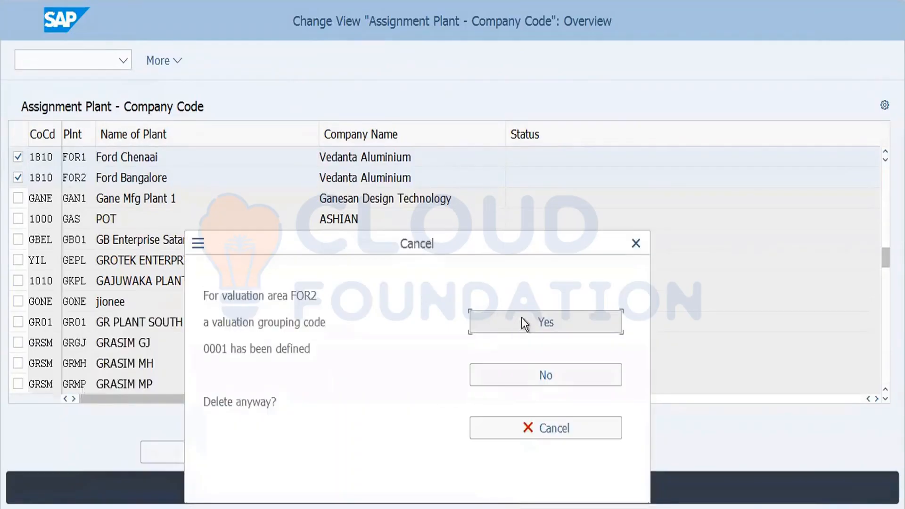
pyautogui.click(536, 320)
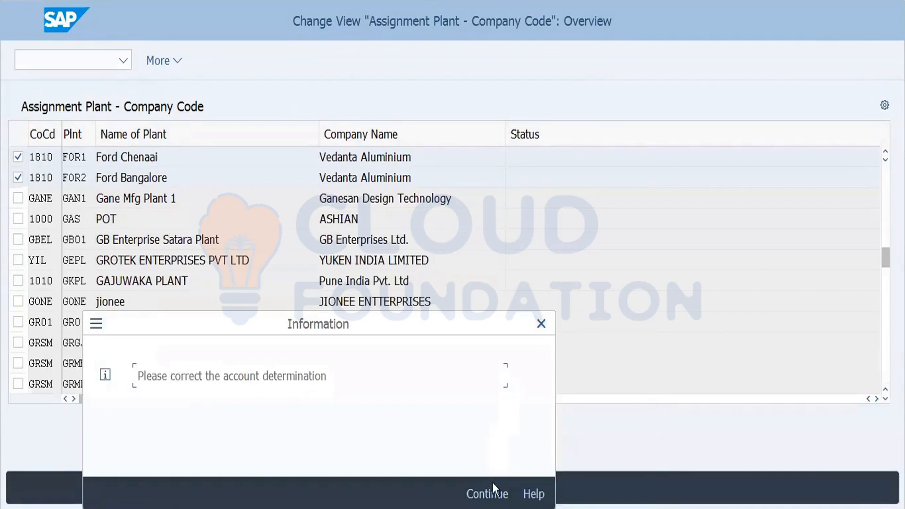
pyautogui.click(494, 493)
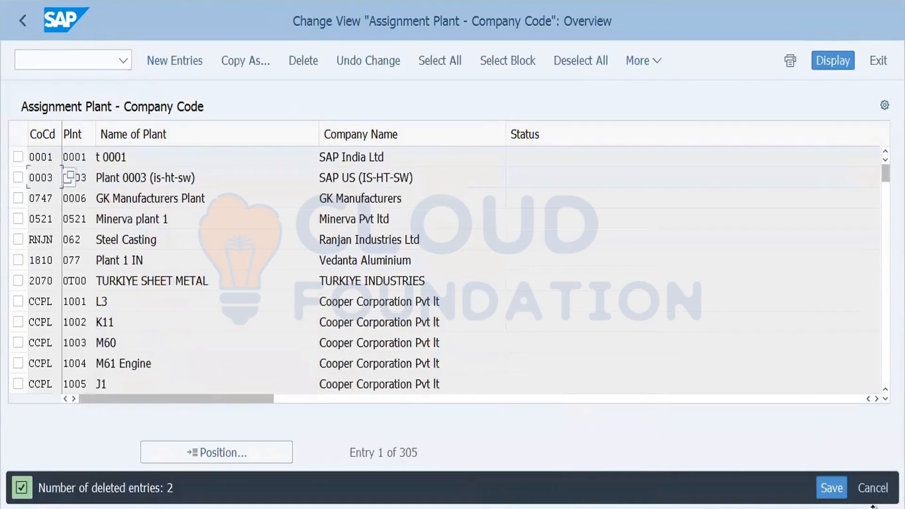
pyautogui.click(832, 487)
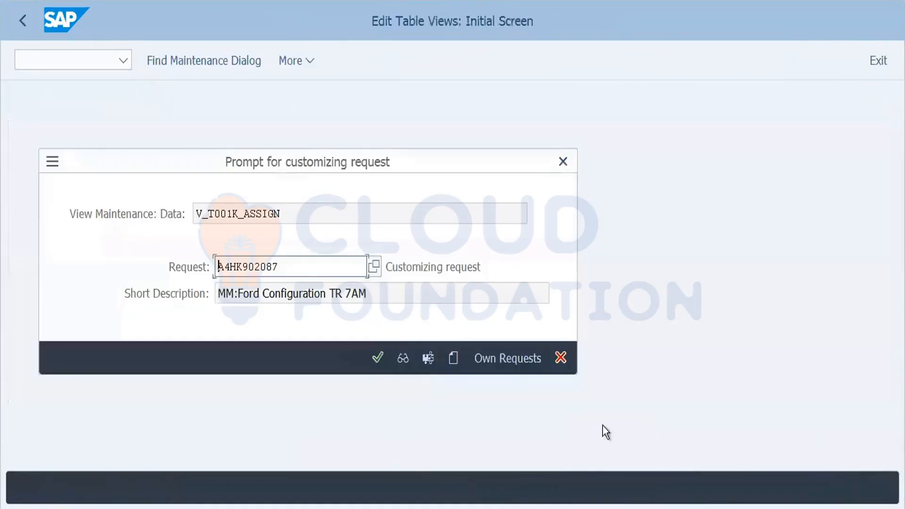
pyautogui.click(381, 355)
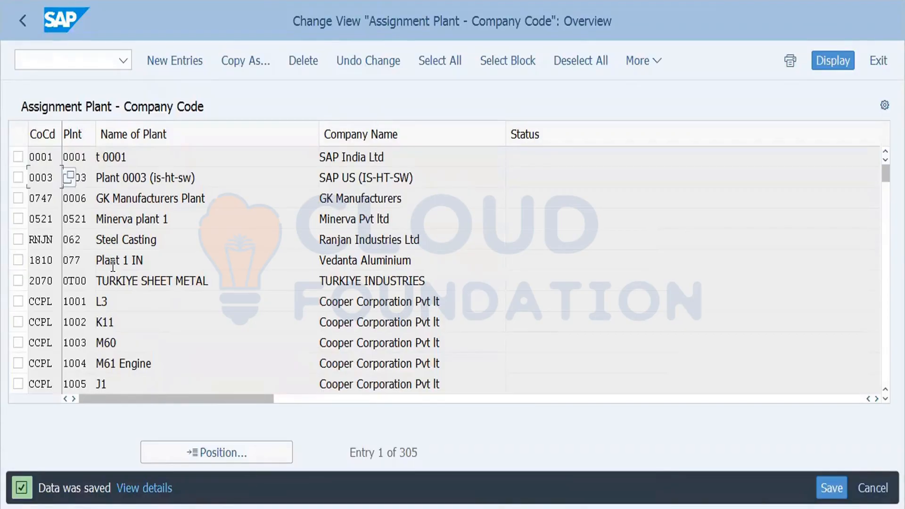
# - Create new entries assigning plants FOR1 and FOR2 to company code FORD
pyautogui.click(169, 66)
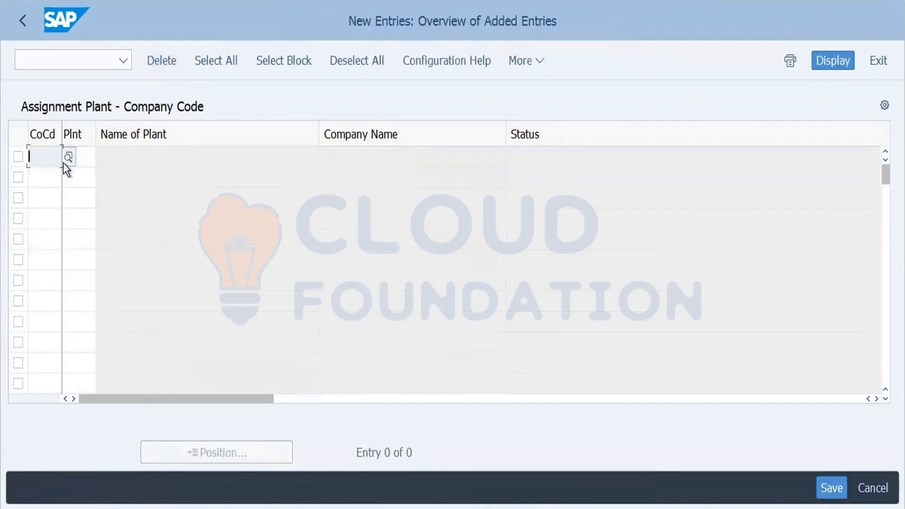
pyautogui.write('FORD')
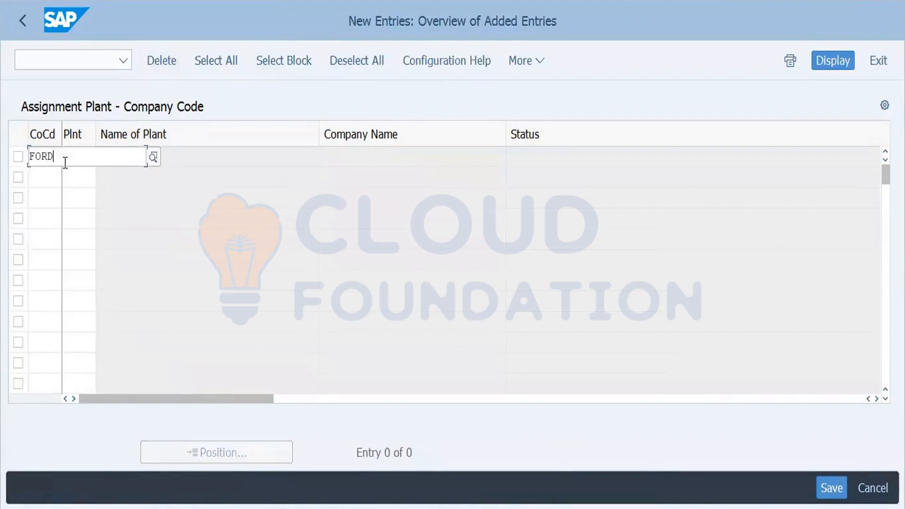
pyautogui.press('Tab')
pyautogui.write('FOR1')
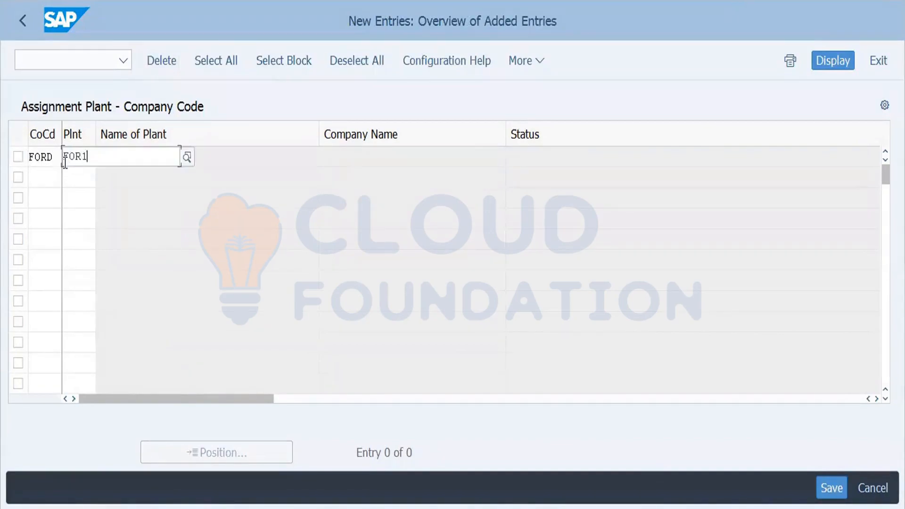
pyautogui.press('Tab')
pyautogui.write('FORD')
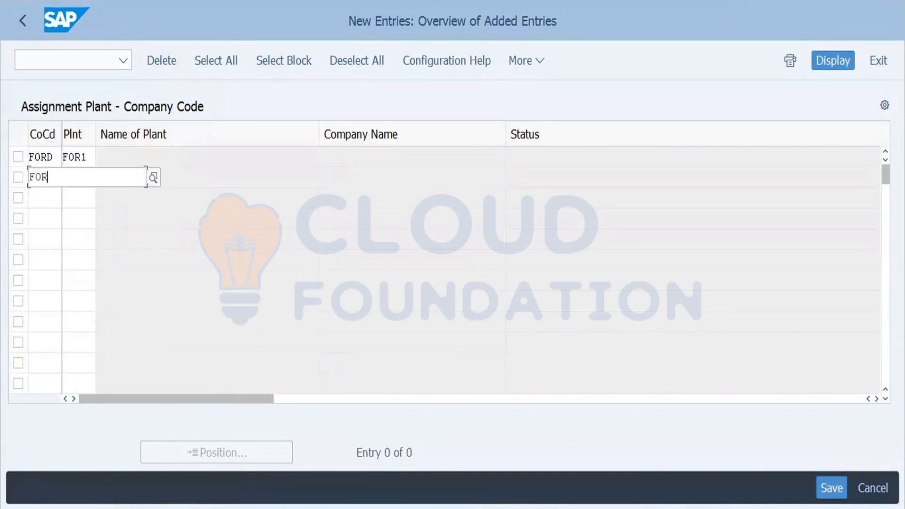
pyautogui.press('Tab')
pyautogui.write('FOR2')
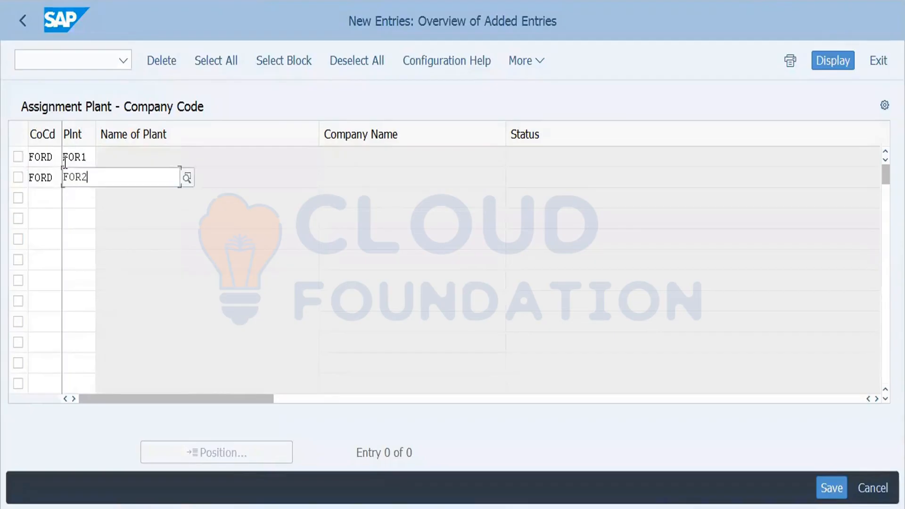
pyautogui.press('Return')
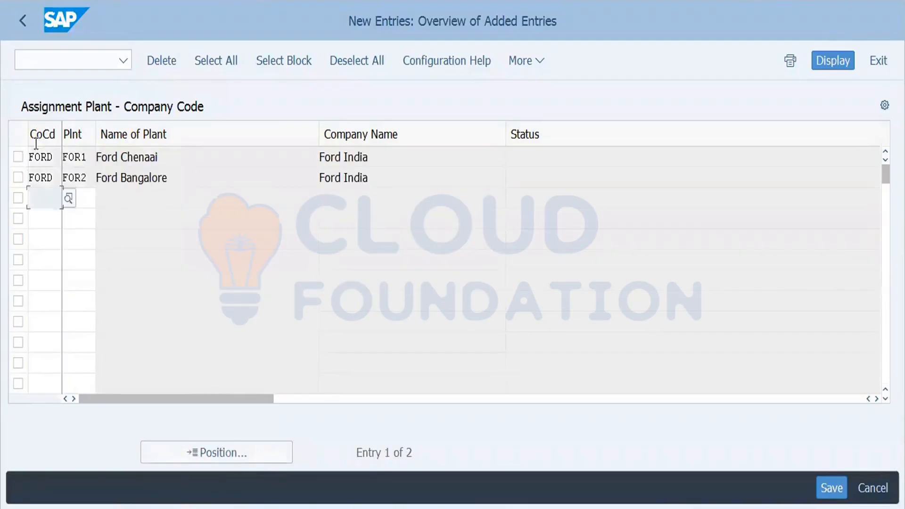
# - Save the new plant assignments to company code FORD and return to the IMG structure
pyautogui.click(53, 157)
pyautogui.moveTo(53, 157); pyautogui.dragTo(11, 154)
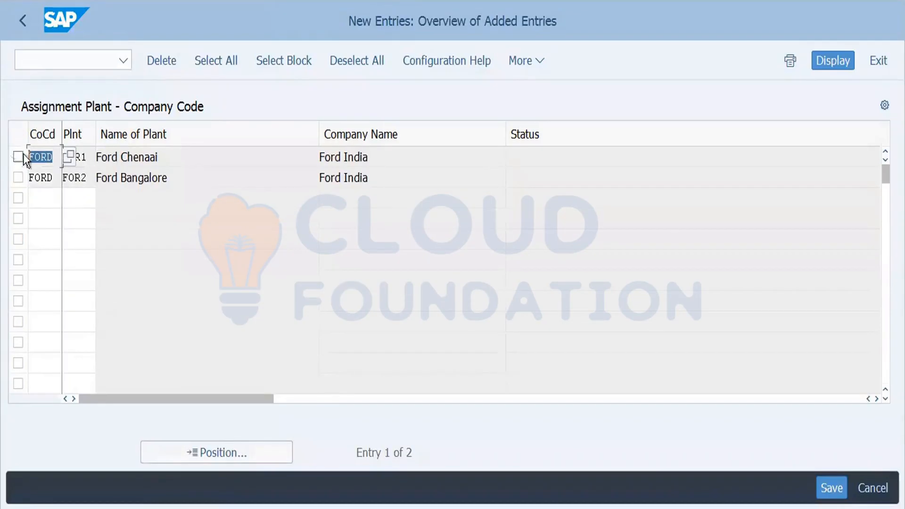
pyautogui.click(834, 488)
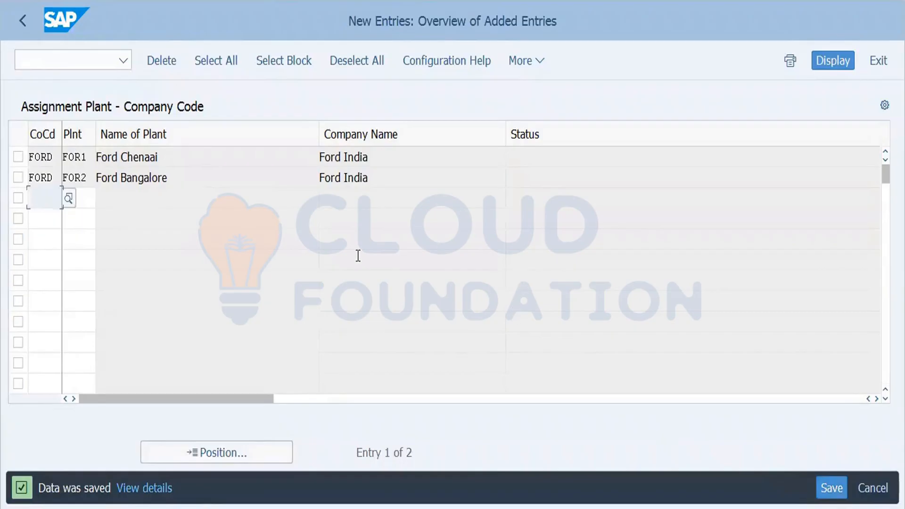
pyautogui.click(830, 489)
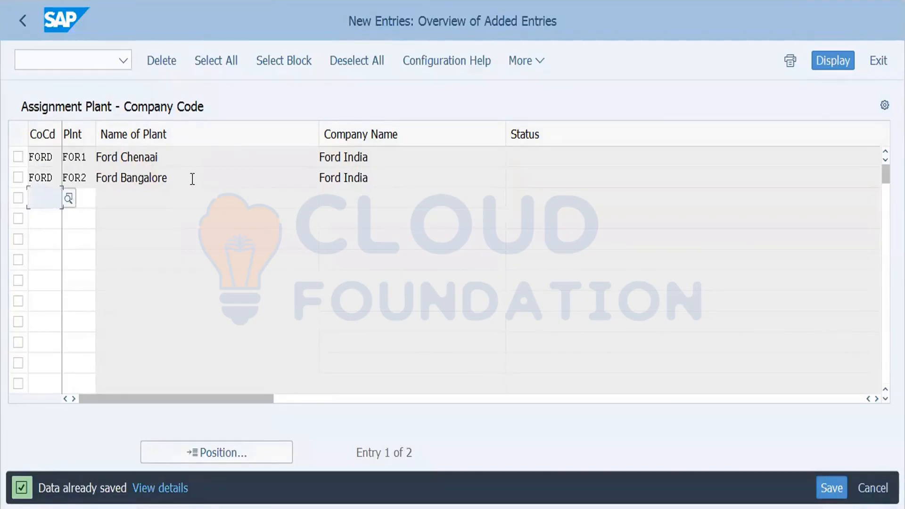
pyautogui.click(19, 21)
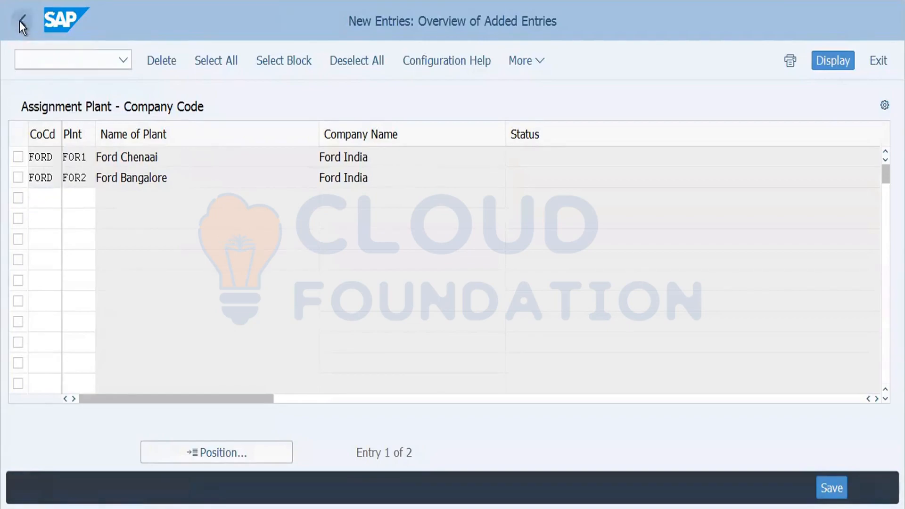
pyautogui.click(833, 490)
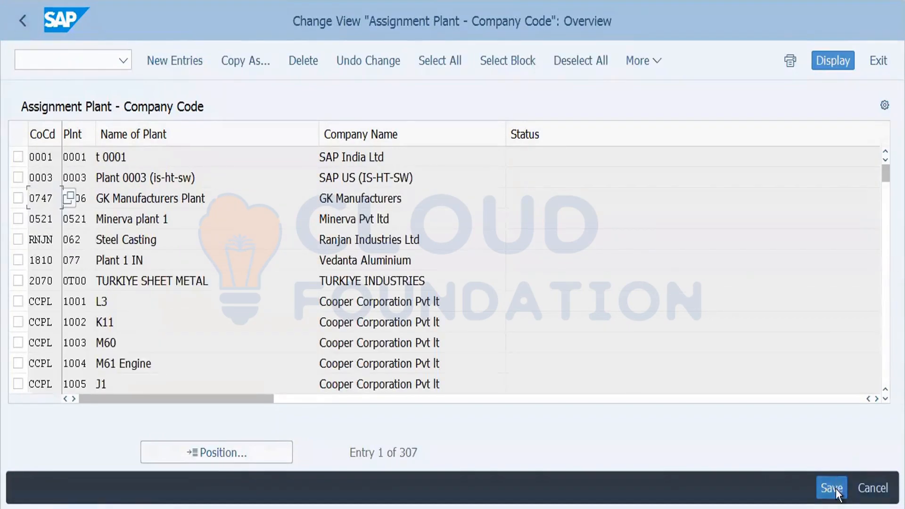
pyautogui.click(24, 26)
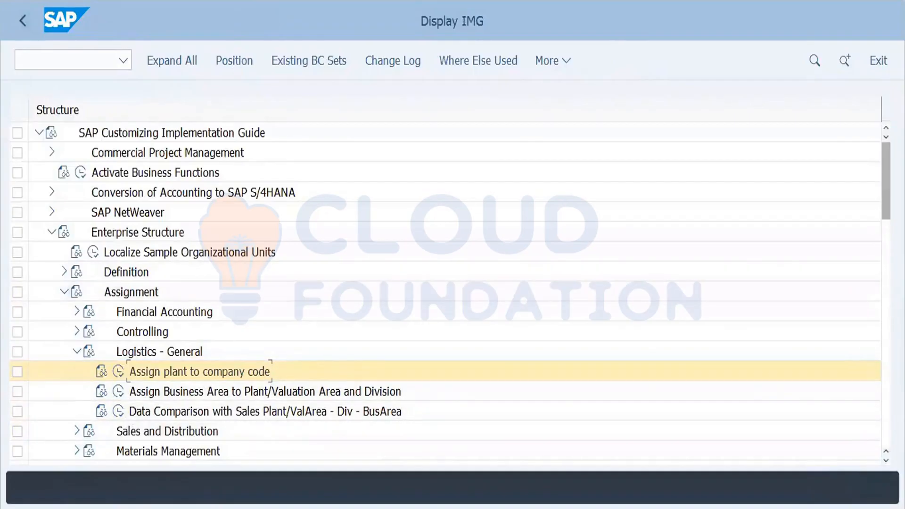
# - Open the assignment of purchasing organizations to company codes under Materials Management and position the list on purchasing organization FOPO
pyautogui.moveTo(883, 174); pyautogui.dragTo(883, 208)
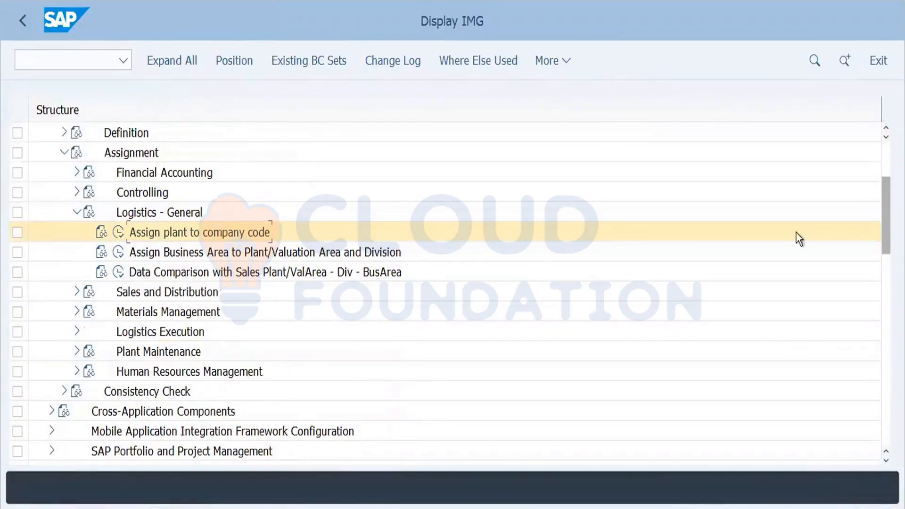
pyautogui.click(76, 312)
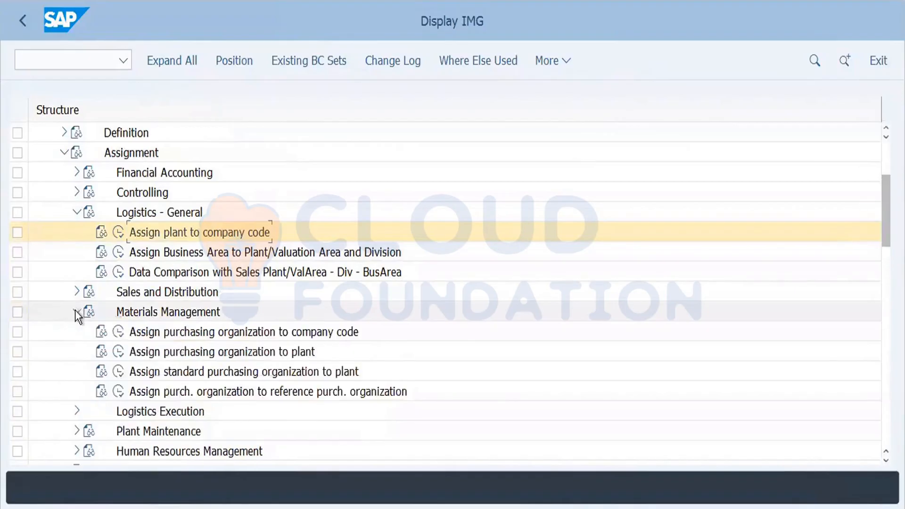
pyautogui.click(118, 332)
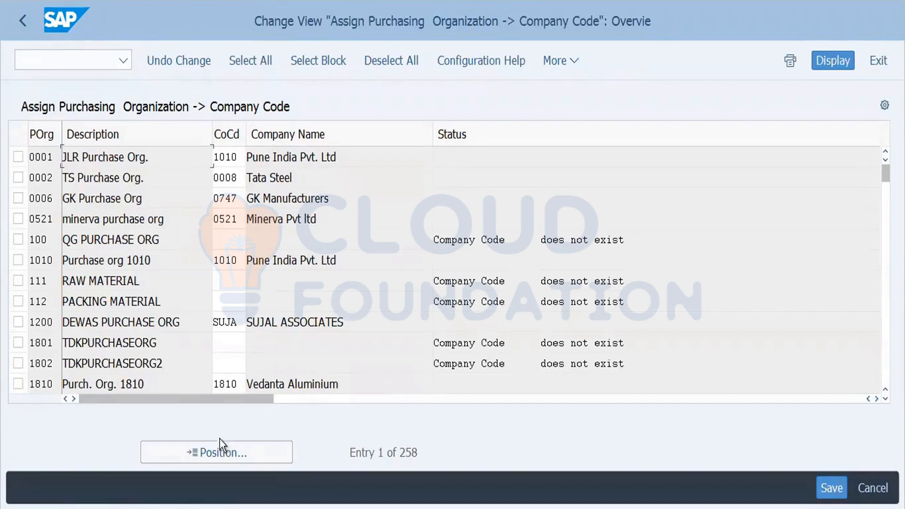
pyautogui.click(229, 453)
pyautogui.write('FO')
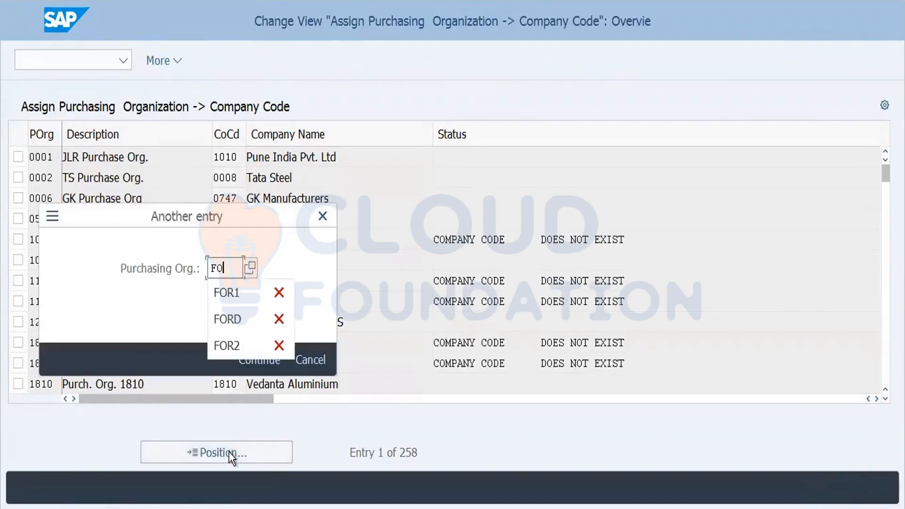
pyautogui.write('PO')
pyautogui.press('Return')
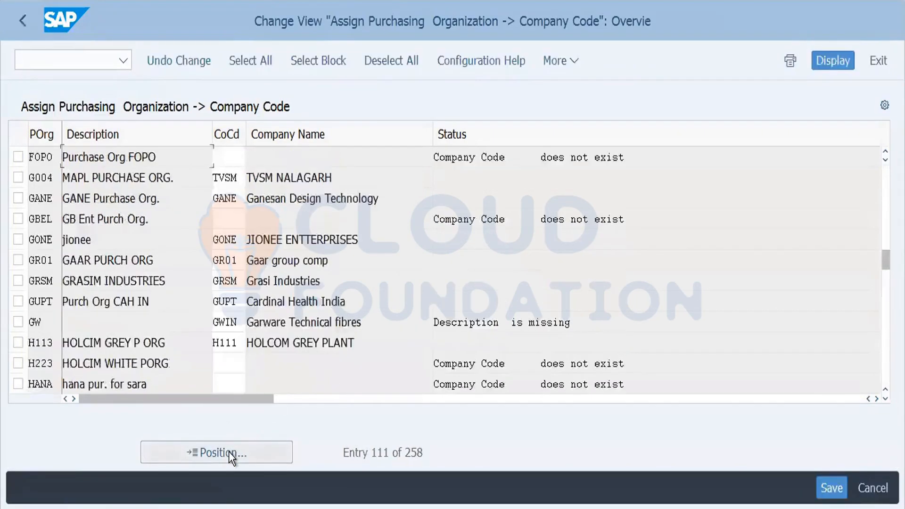
# - Assign purchasing organization FOPO to company code FORD
pyautogui.click(223, 158)
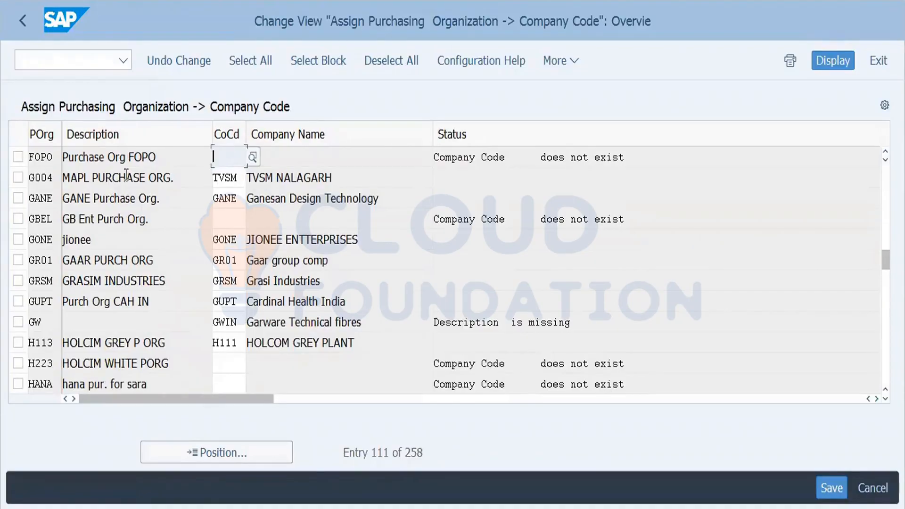
pyautogui.write('FORD')
pyautogui.press('Return')
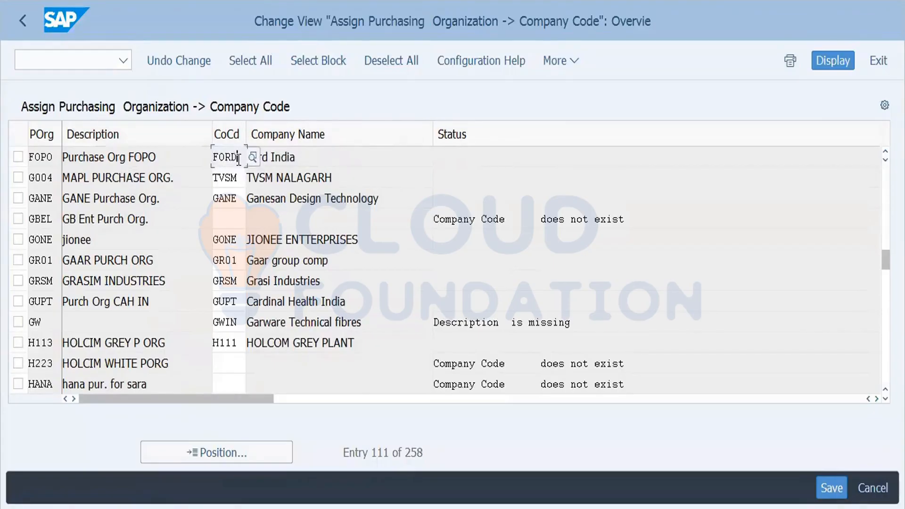
# - Clear the company code of purchasing organization FOPO and enter FORD again
pyautogui.moveTo(238, 158); pyautogui.dragTo(188, 167)
pyautogui.press('BackSpace')
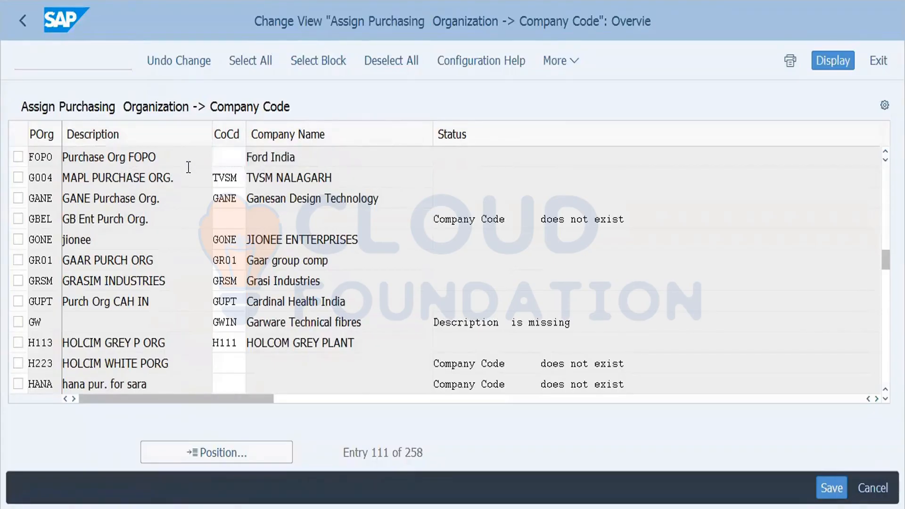
pyautogui.press('Return')
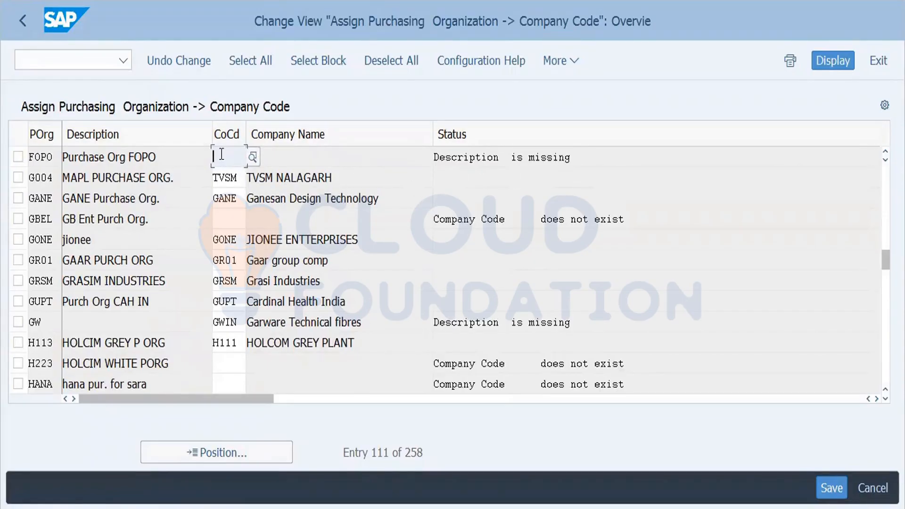
pyautogui.write('FORD')
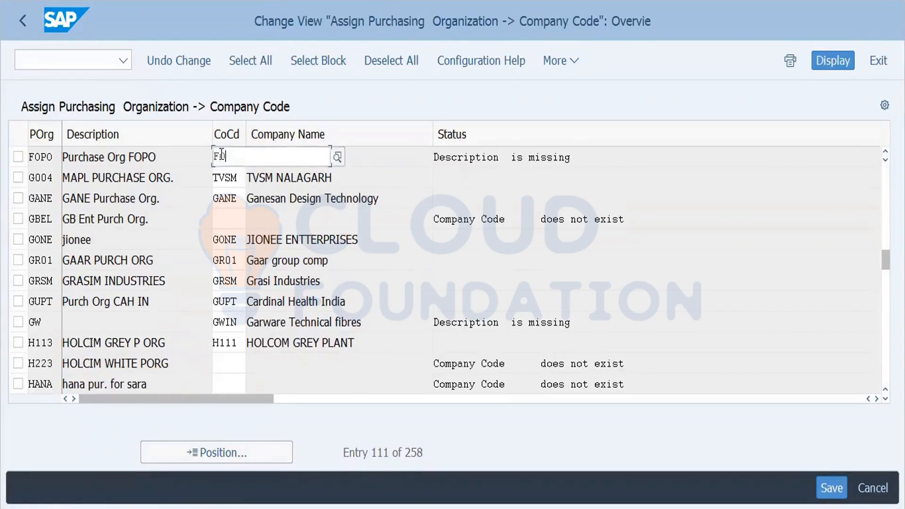
pyautogui.press('Return')
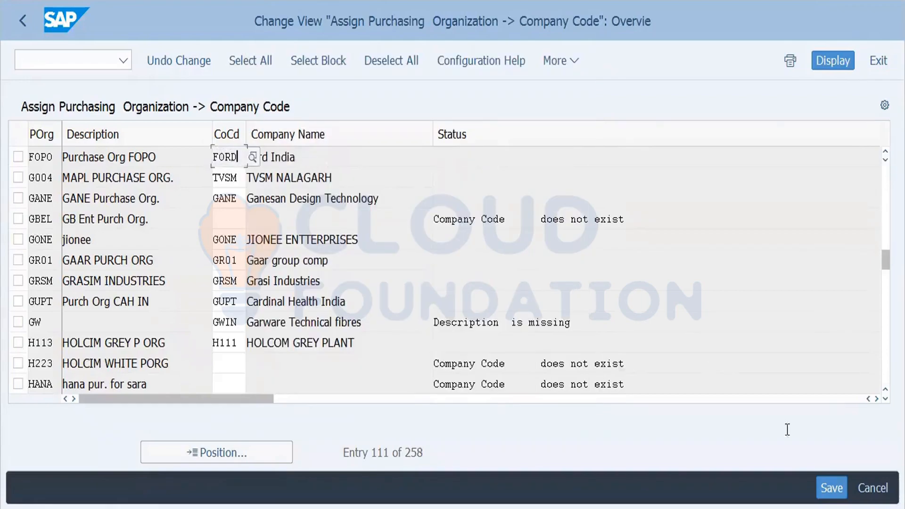
# - Save the company code assignment of FOPO in the MM:Ford Configuration TR 7AM request and return to the IMG structure
pyautogui.click(833, 488)
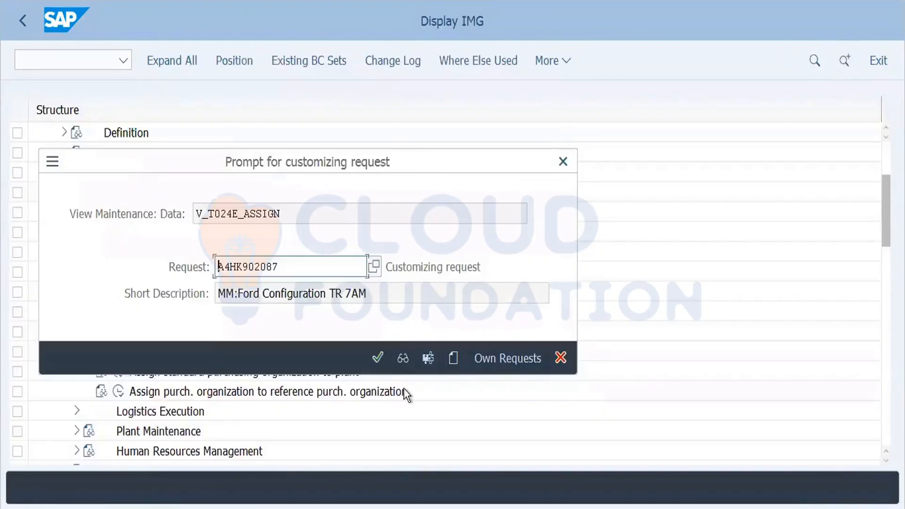
pyautogui.click(384, 364)
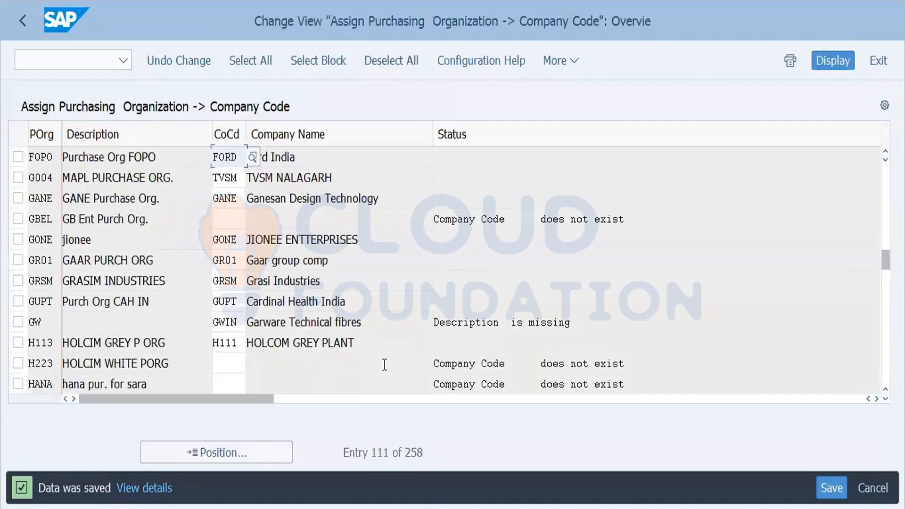
pyautogui.click(25, 23)
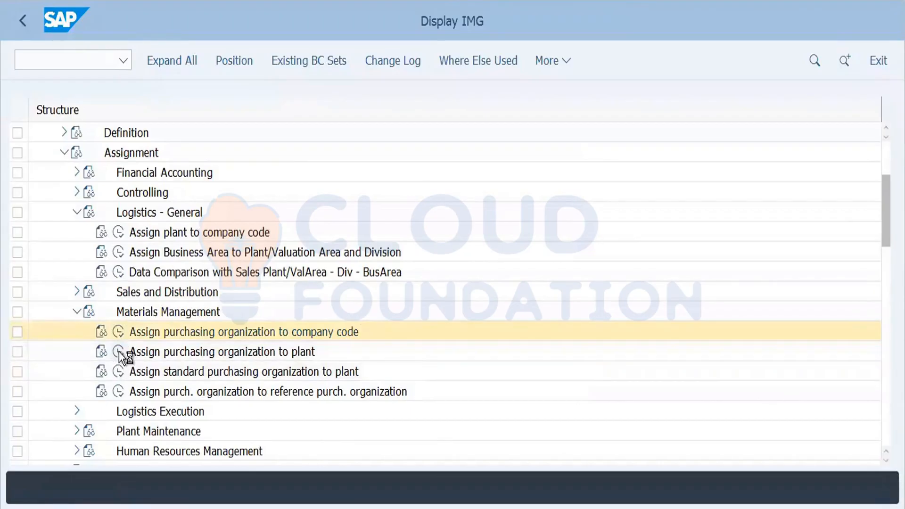
# - Open the assignment of purchasing organizations to plants and look up existing entries for purchasing organization FOPO
pyautogui.click(119, 352)
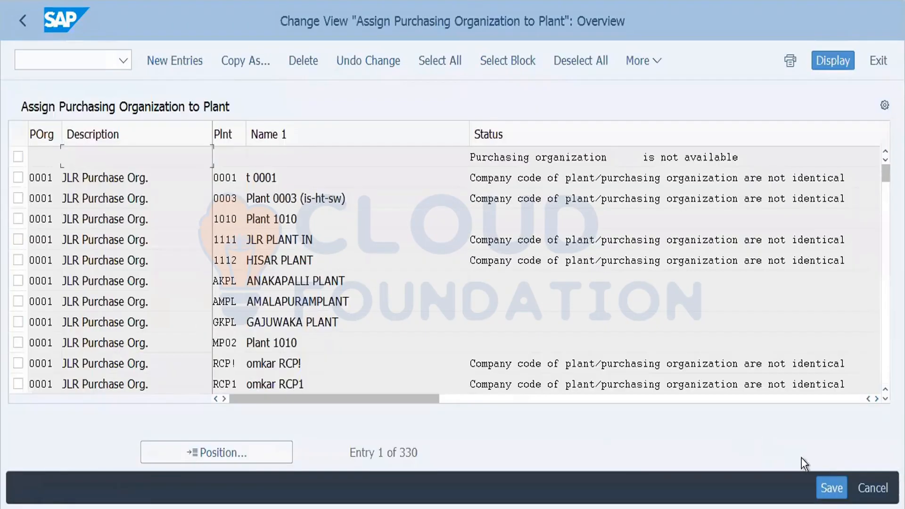
pyautogui.click(260, 453)
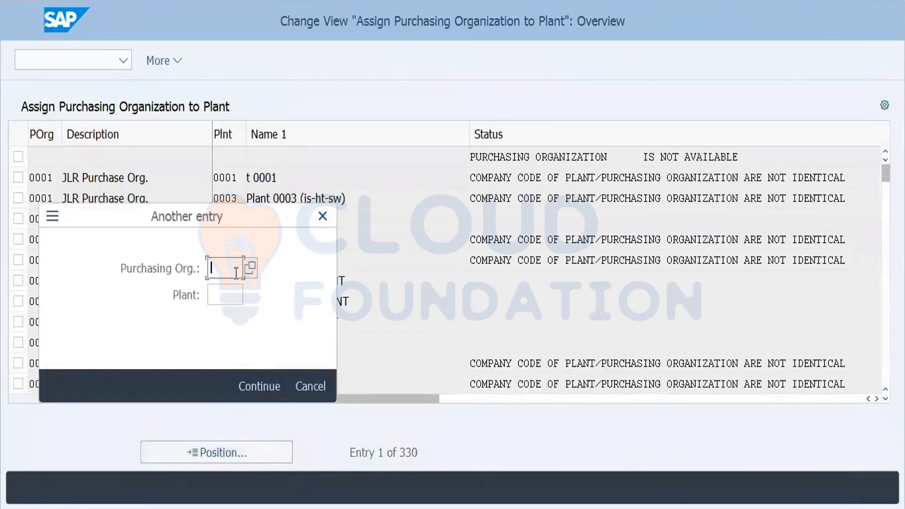
pyautogui.write('FOPO')
pyautogui.press('Return')
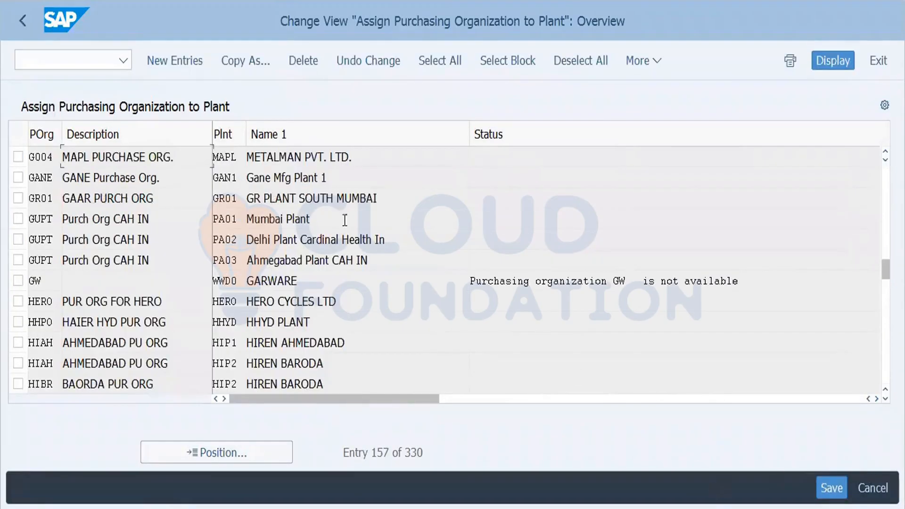
# - Create new entries assigning purchasing organization FOPO to plants FOR1 and FOR2
pyautogui.click(182, 63)
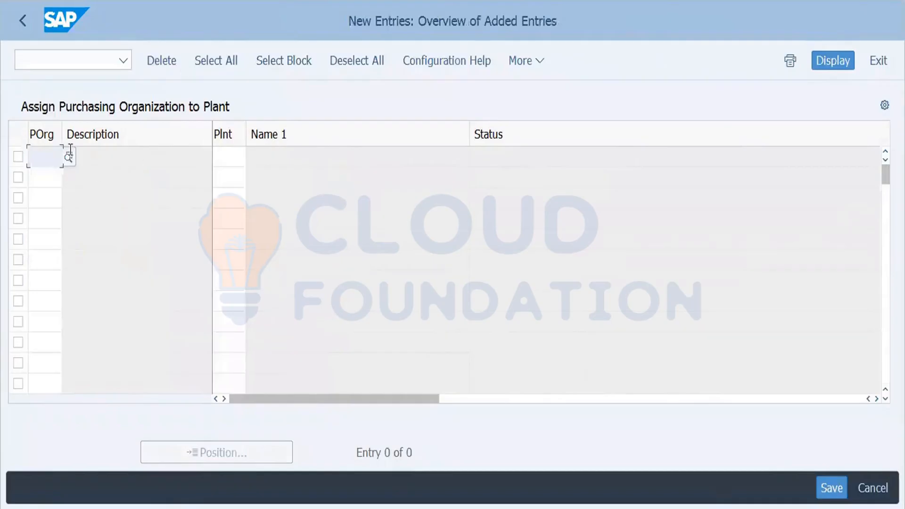
pyautogui.write('FOPO')
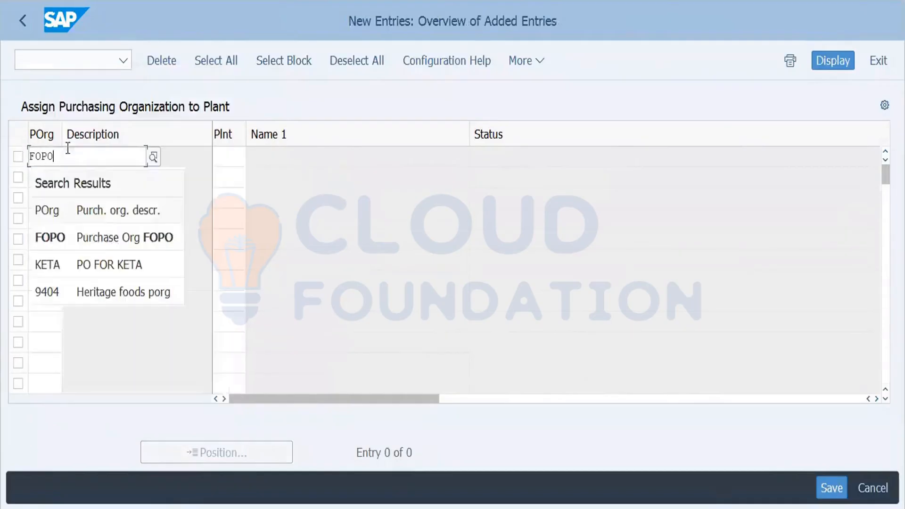
pyautogui.press('Tab')
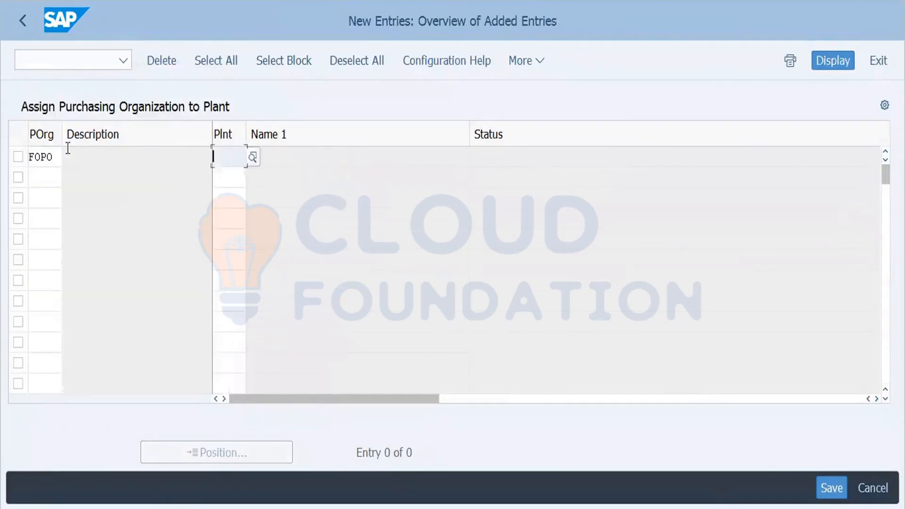
pyautogui.write('FO')
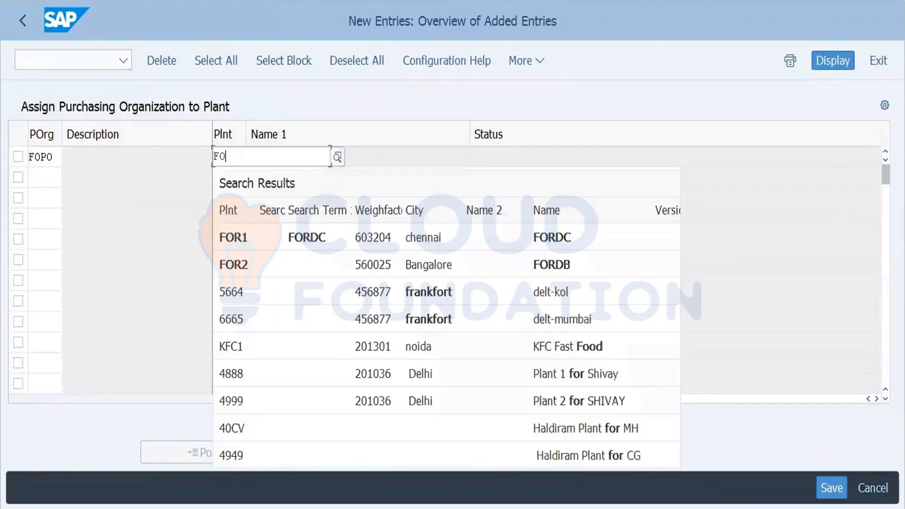
pyautogui.write('R1')
pyautogui.press('Return')
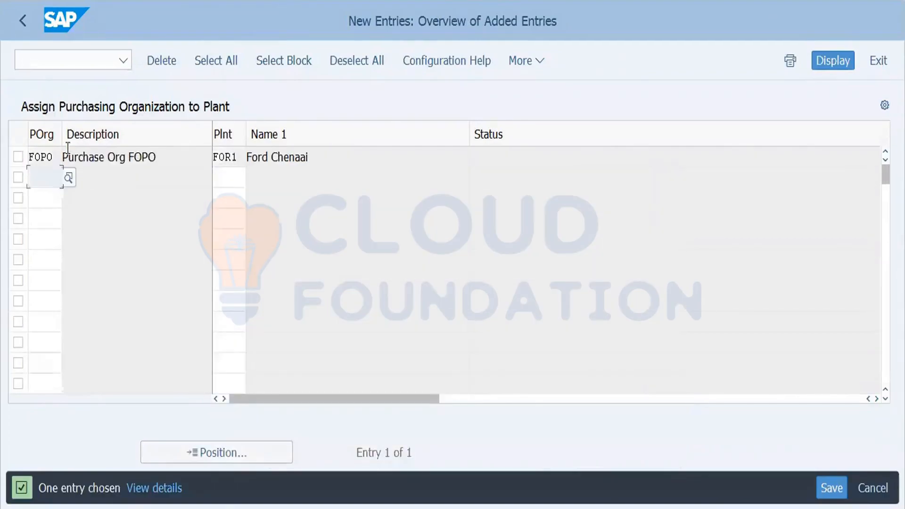
pyautogui.write('FOPO')
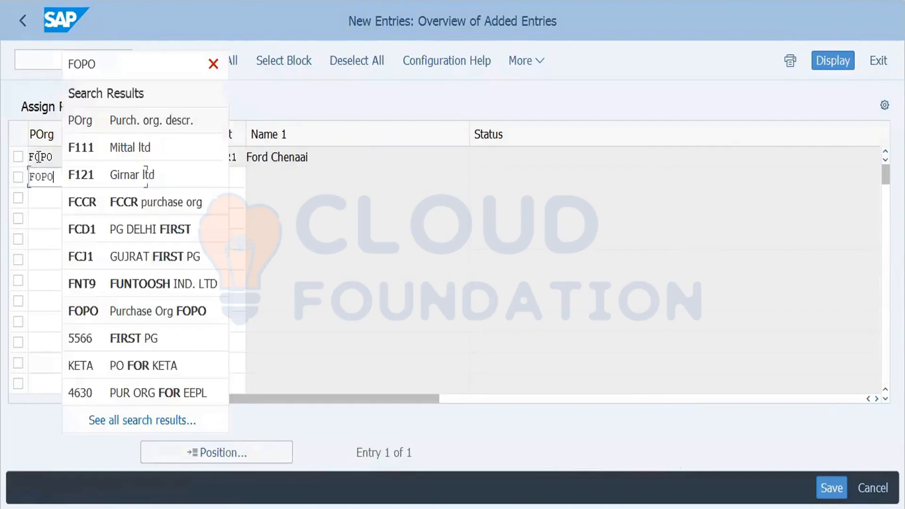
pyautogui.press('Tab')
pyautogui.write('F')
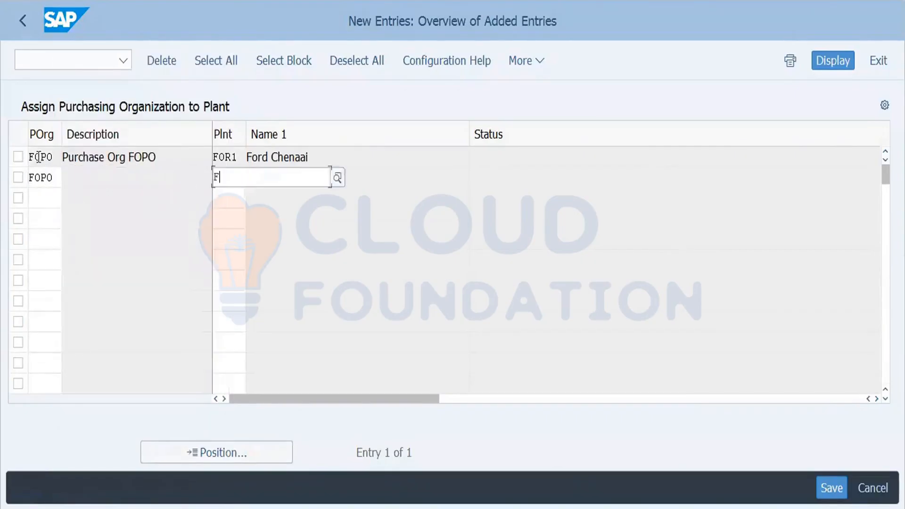
pyautogui.write('OR2')
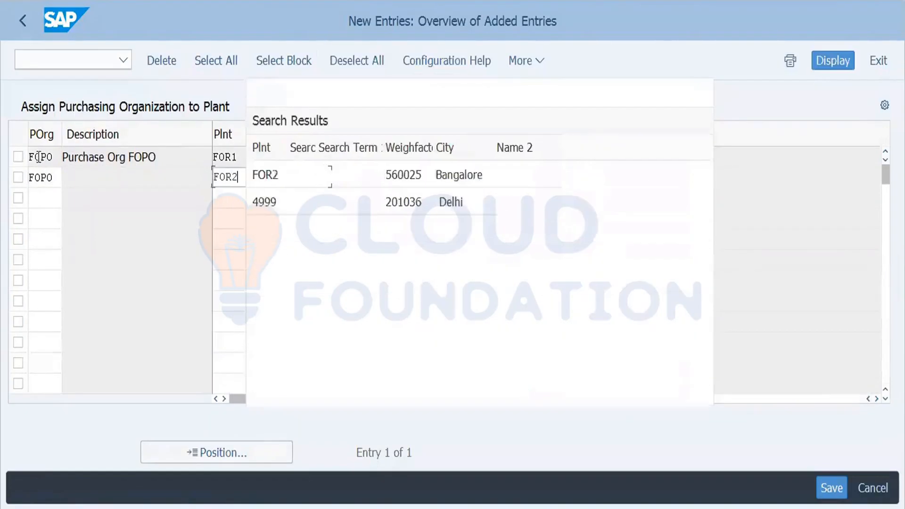
pyautogui.press('Return')
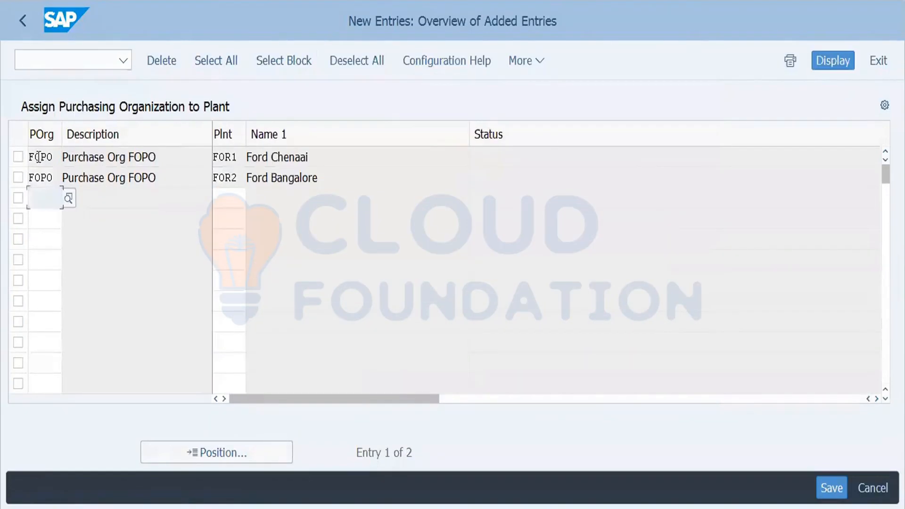
# - Save the plant assignments of FOPO in the MM:Ford Configuration TR 7AM request and return to the IMG structure
pyautogui.click(825, 486)
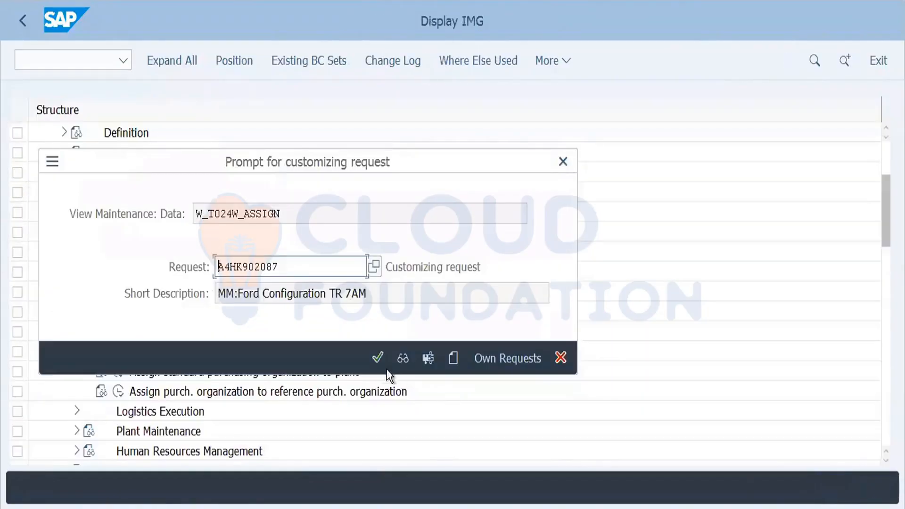
pyautogui.click(379, 361)
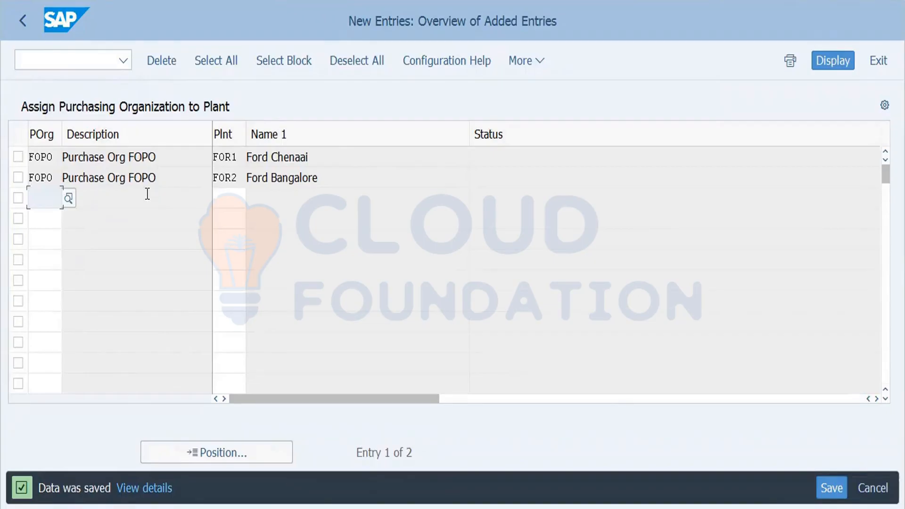
pyautogui.click(831, 489)
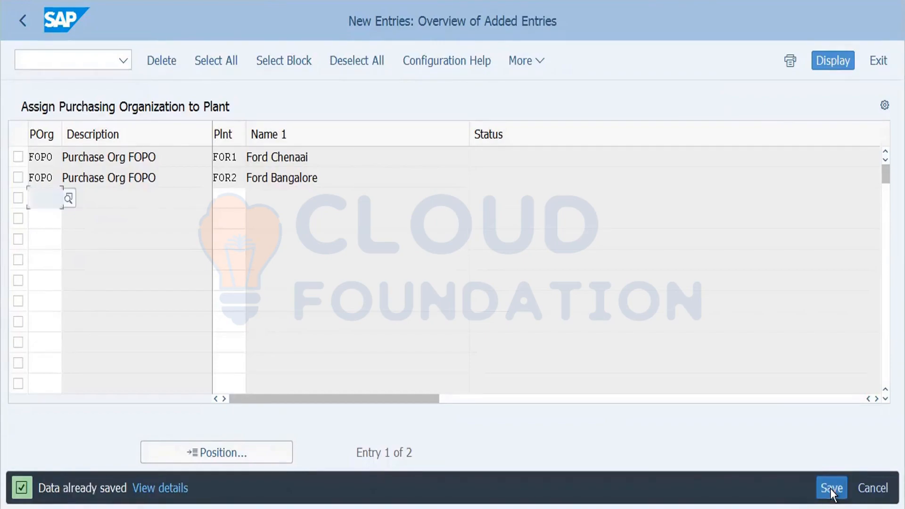
pyautogui.click(14, 26)
pyautogui.click(14, 25)
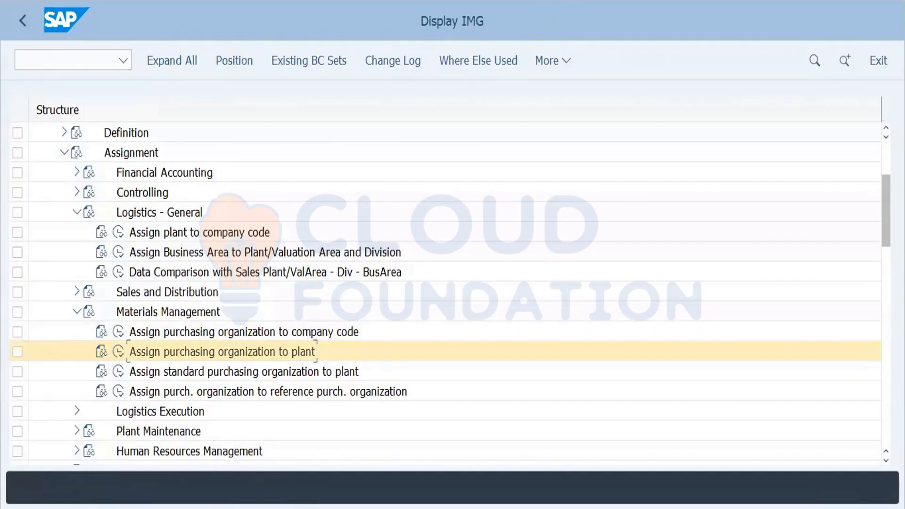
# - Switch to the Word notes to review the list of organizational element assignments, and return to the SAP session
pyautogui.hotkey('alt', 'Tab')
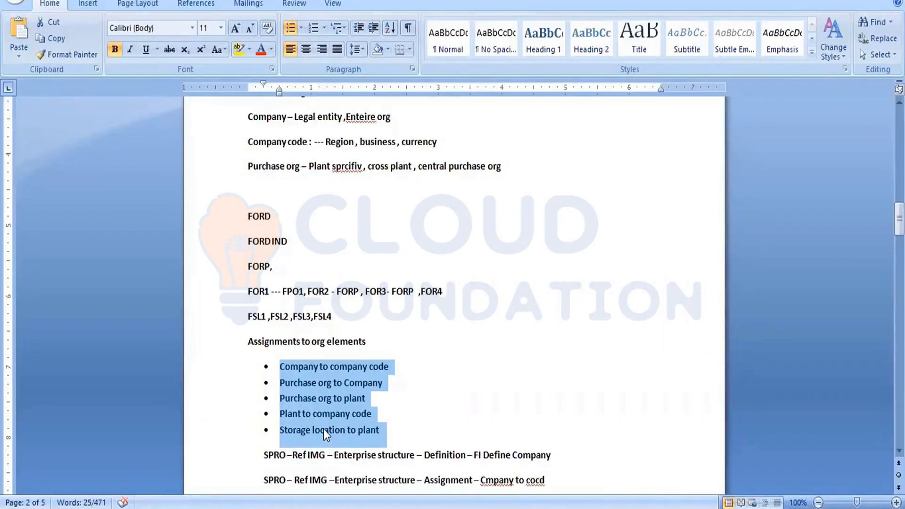
pyautogui.moveTo(324, 429); pyautogui.dragTo(258, 452)
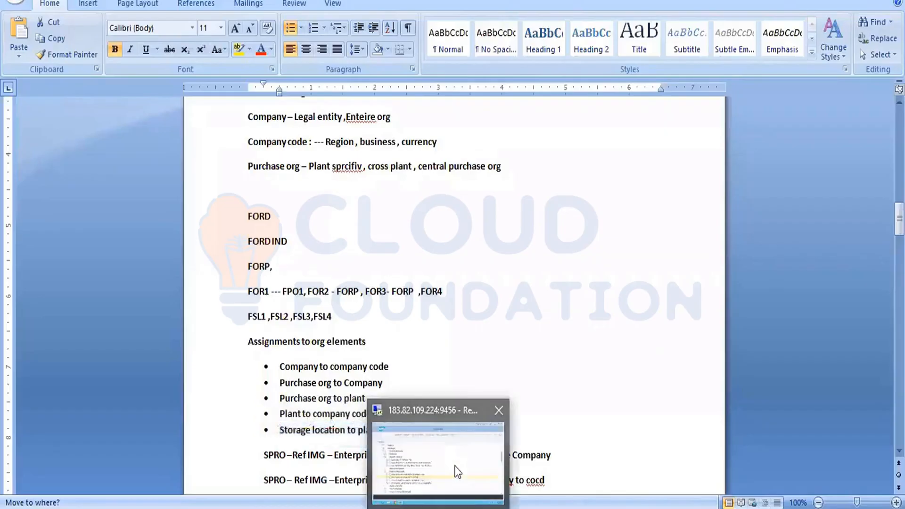
pyautogui.click(454, 466)
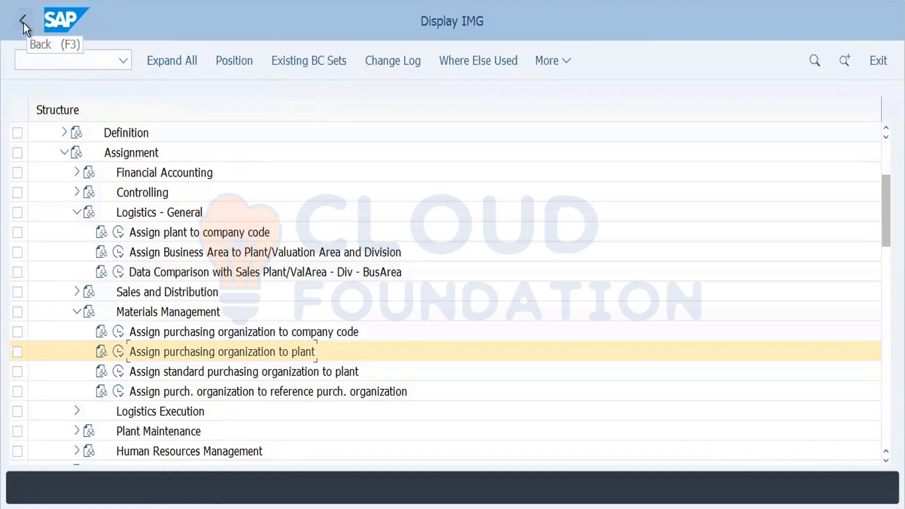
# - Leave the IMG, run transaction /NEC01 and open the navigation object list of company codes
pyautogui.click(23, 23)
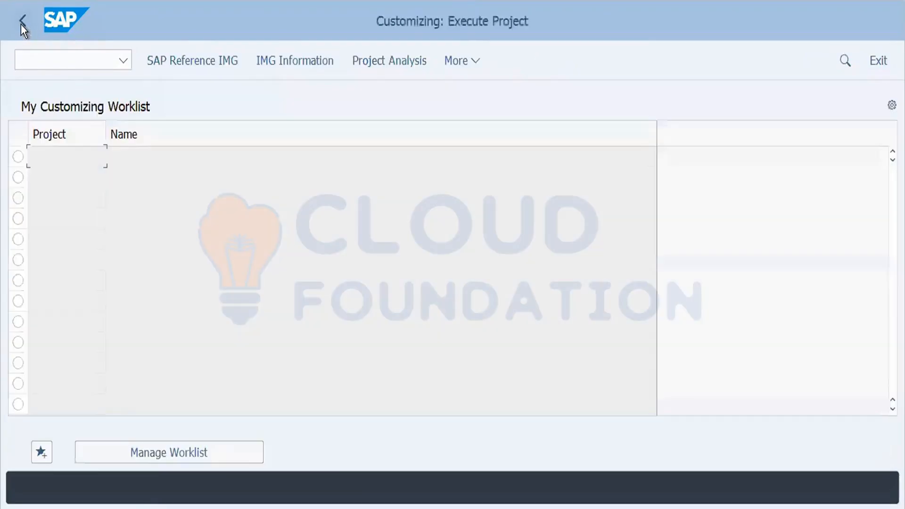
pyautogui.click(58, 56)
pyautogui.write('/')
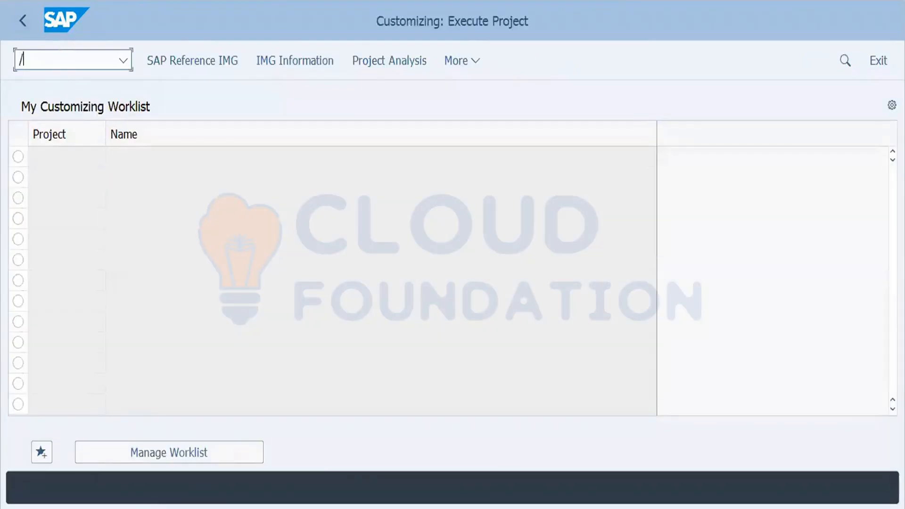
pyautogui.write('NEC01')
pyautogui.press('Return')
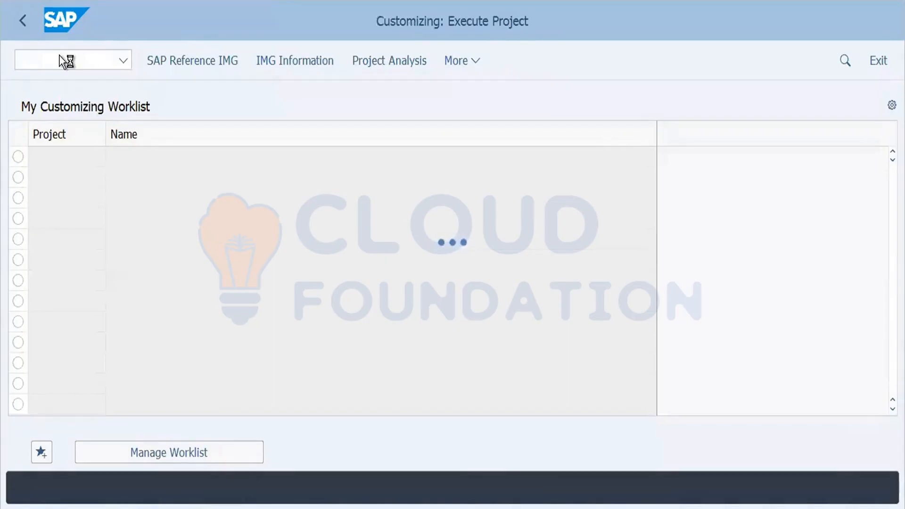
pyautogui.click(447, 59)
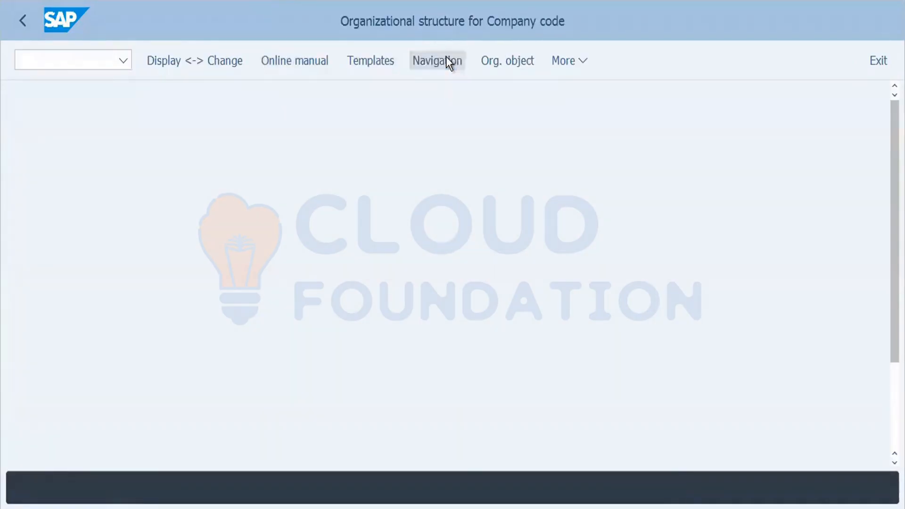
pyautogui.click(590, 493)
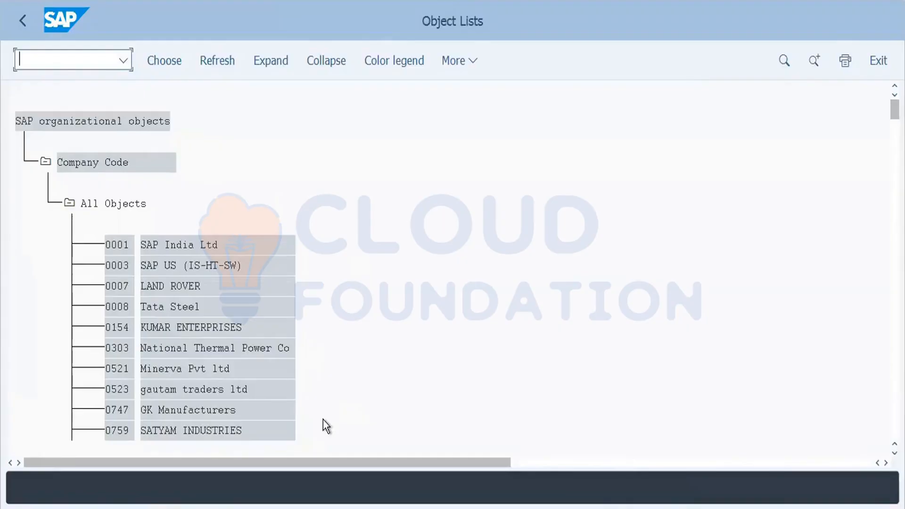
# - Find company code FORD in the organizational object list and open its navigation structure
pyautogui.hotkey('ctrl', 'f')
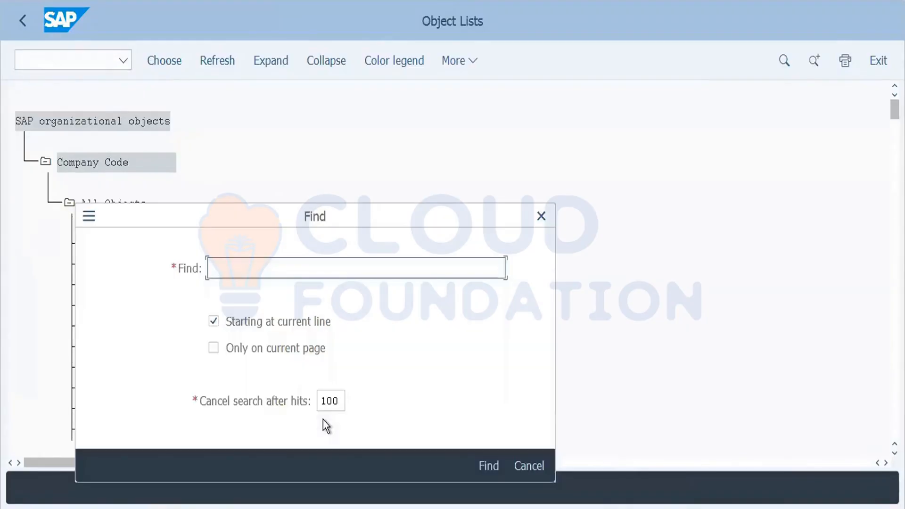
pyautogui.write('FORD')
pyautogui.press('Return')
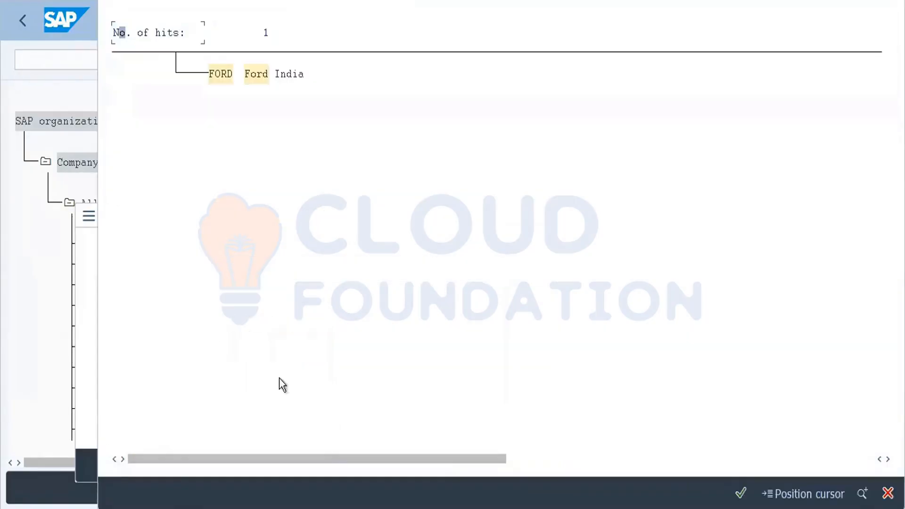
pyautogui.click(221, 75)
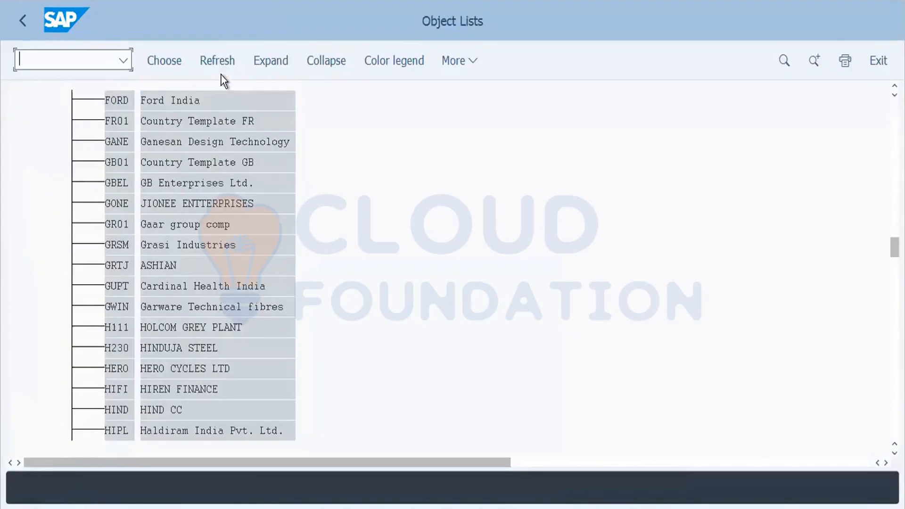
pyautogui.doubleClick(119, 106)
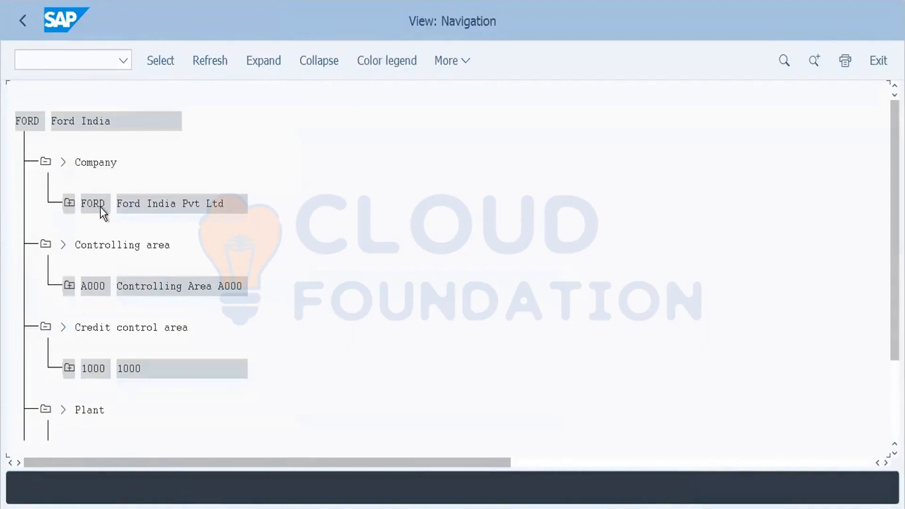
# - Expand company FORD and plant FOR1 in the structure and examine their assigned company code, locations and plant storage areas
pyautogui.click(70, 206)
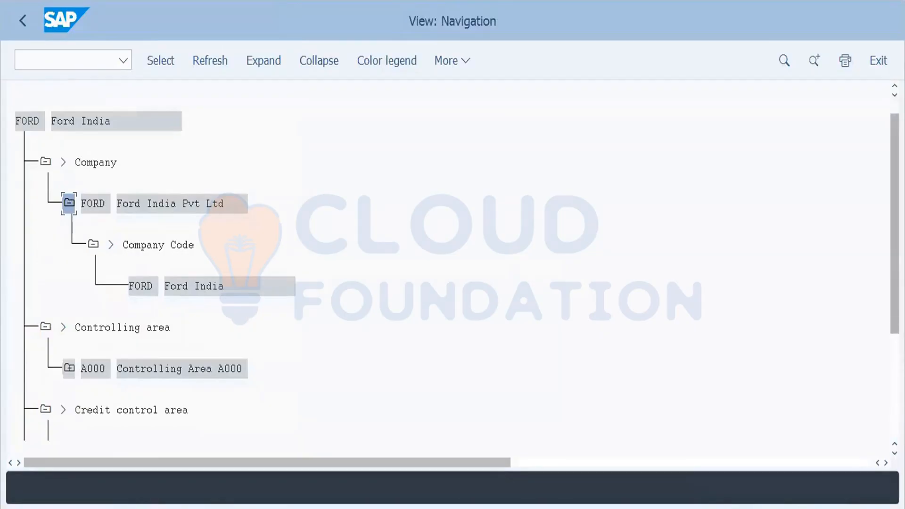
pyautogui.scroll(-5, 250, 367)
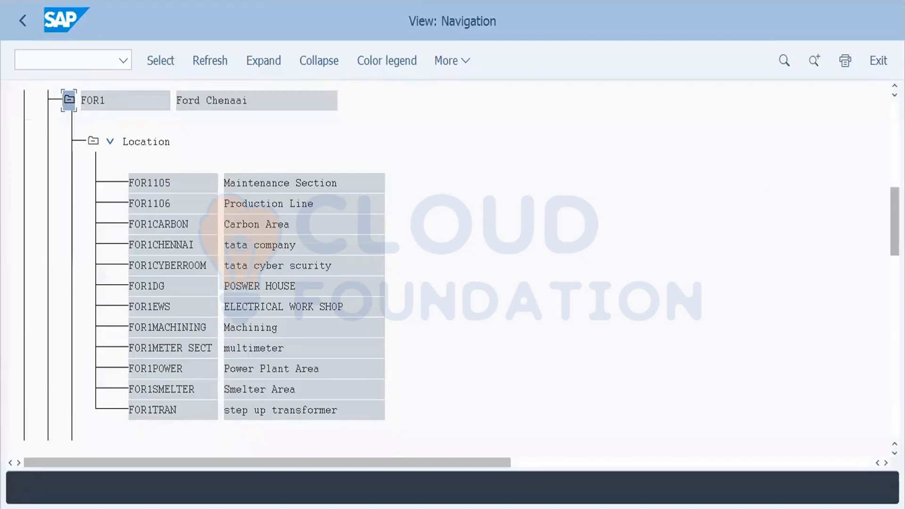
pyautogui.moveTo(895, 221); pyautogui.dragTo(895, 288)
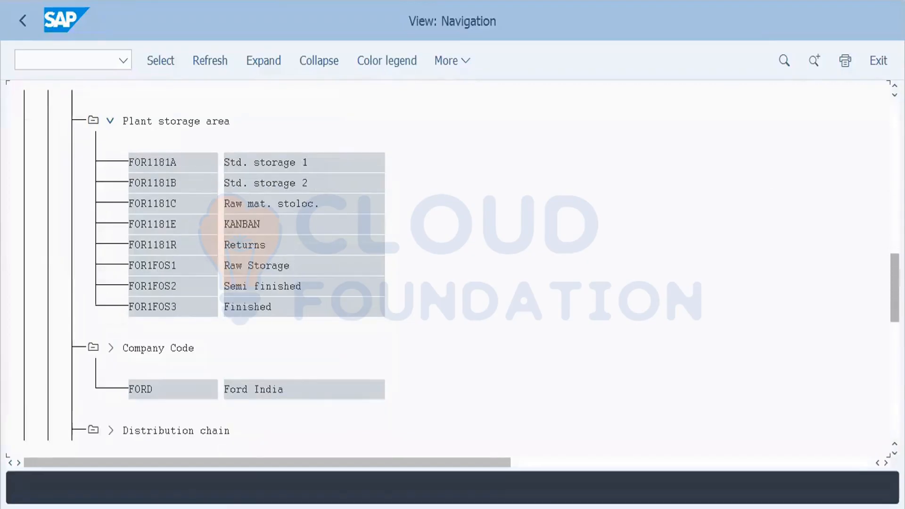